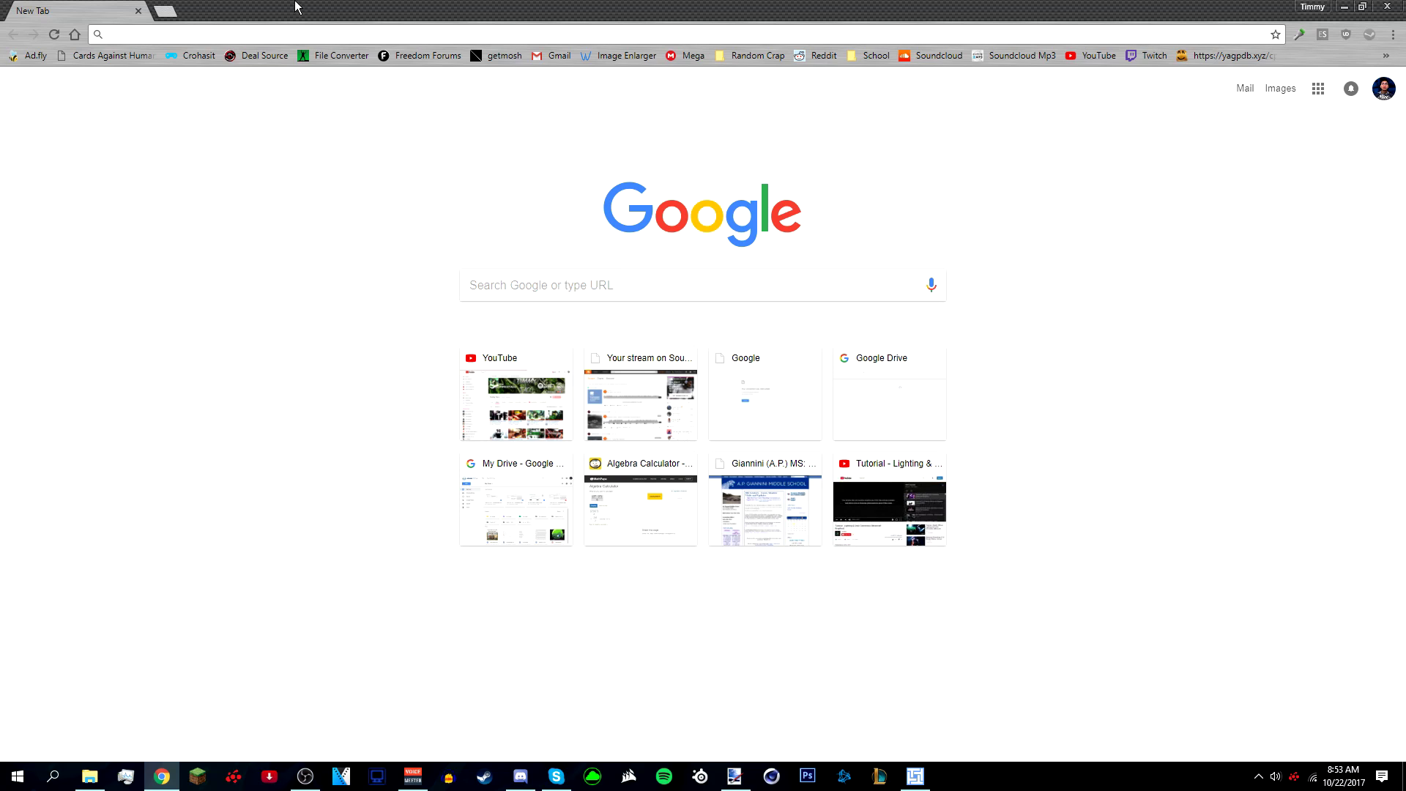
Open the getpaint.net website in the browser
{"action": "type", "text": "getpain"}
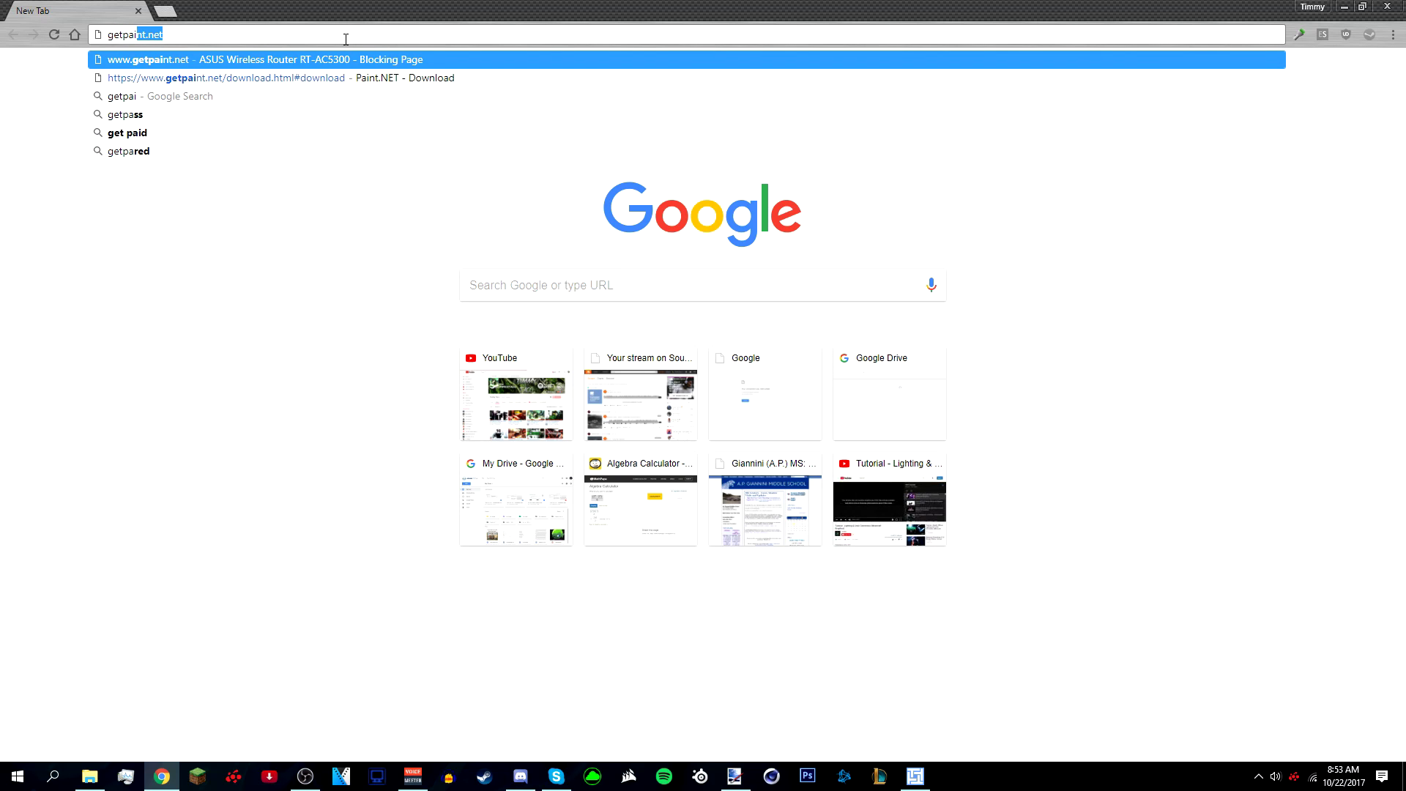
{"action": "type", "text": "t.net"}
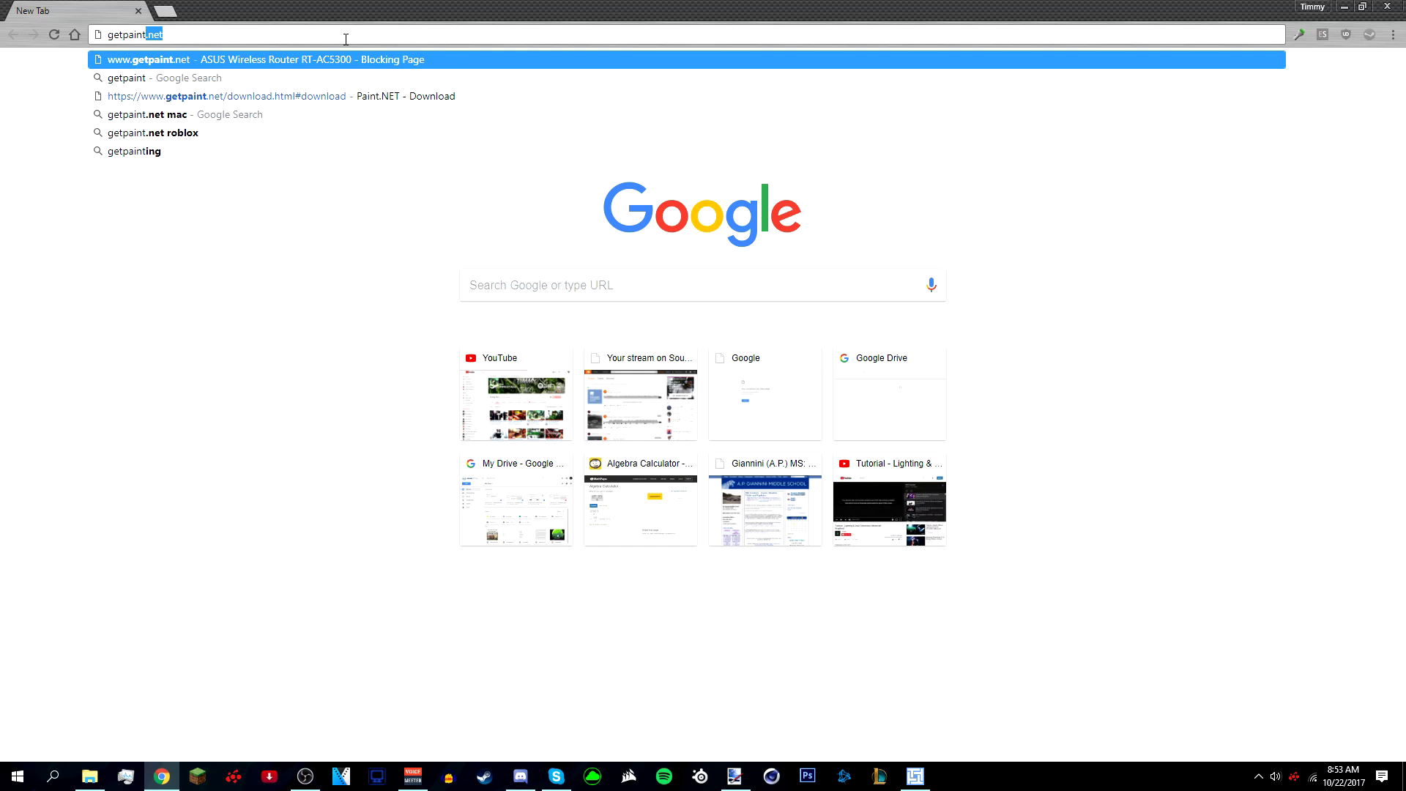
{"action": "key", "text": "Return"}
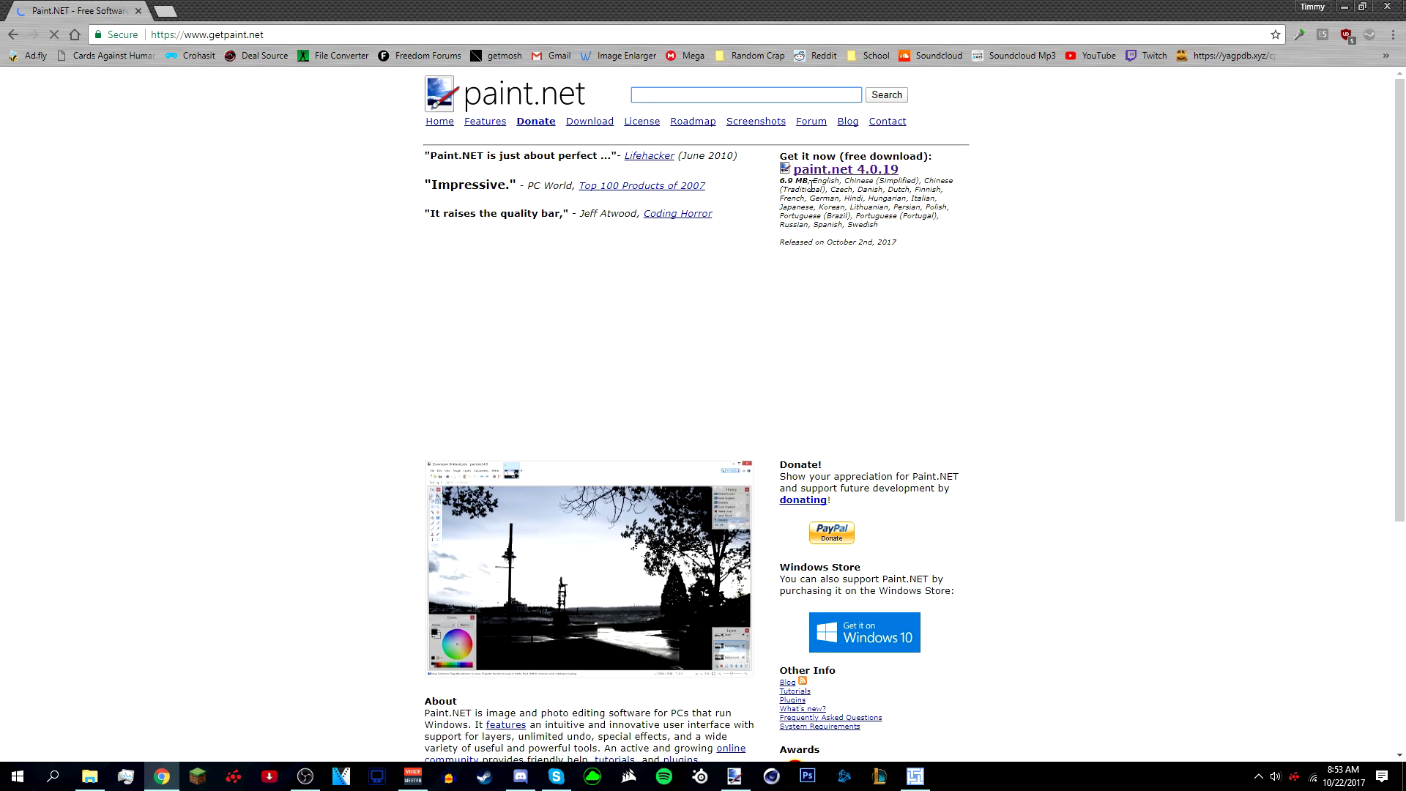
Start the free paint.net 4.0.19 download from the dotPDN mirror and cancel it while it is in progress
{"action": "left_click", "coordinate": [881, 174]}
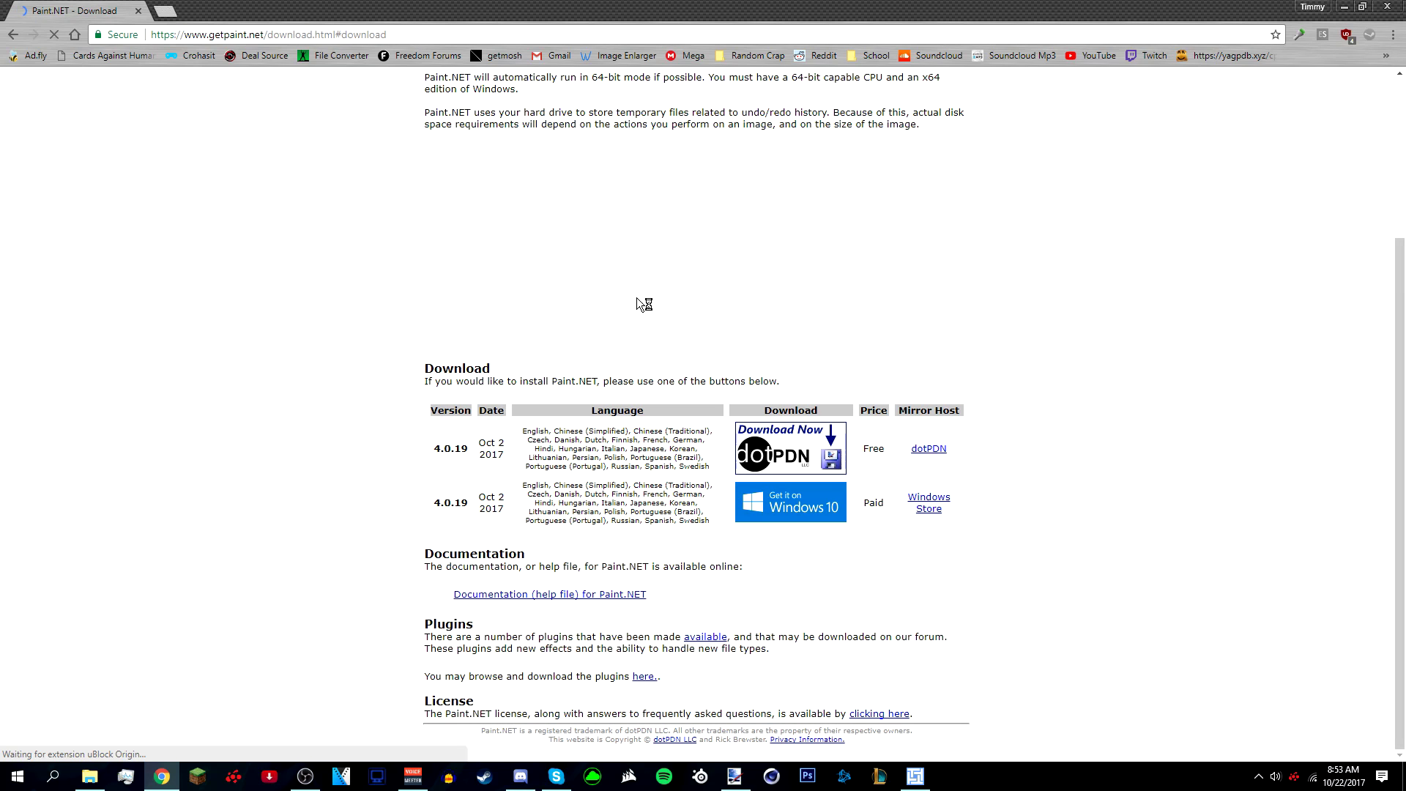
{"action": "left_click", "coordinate": [771, 444]}
{"action": "left_click", "coordinate": [925, 156]}
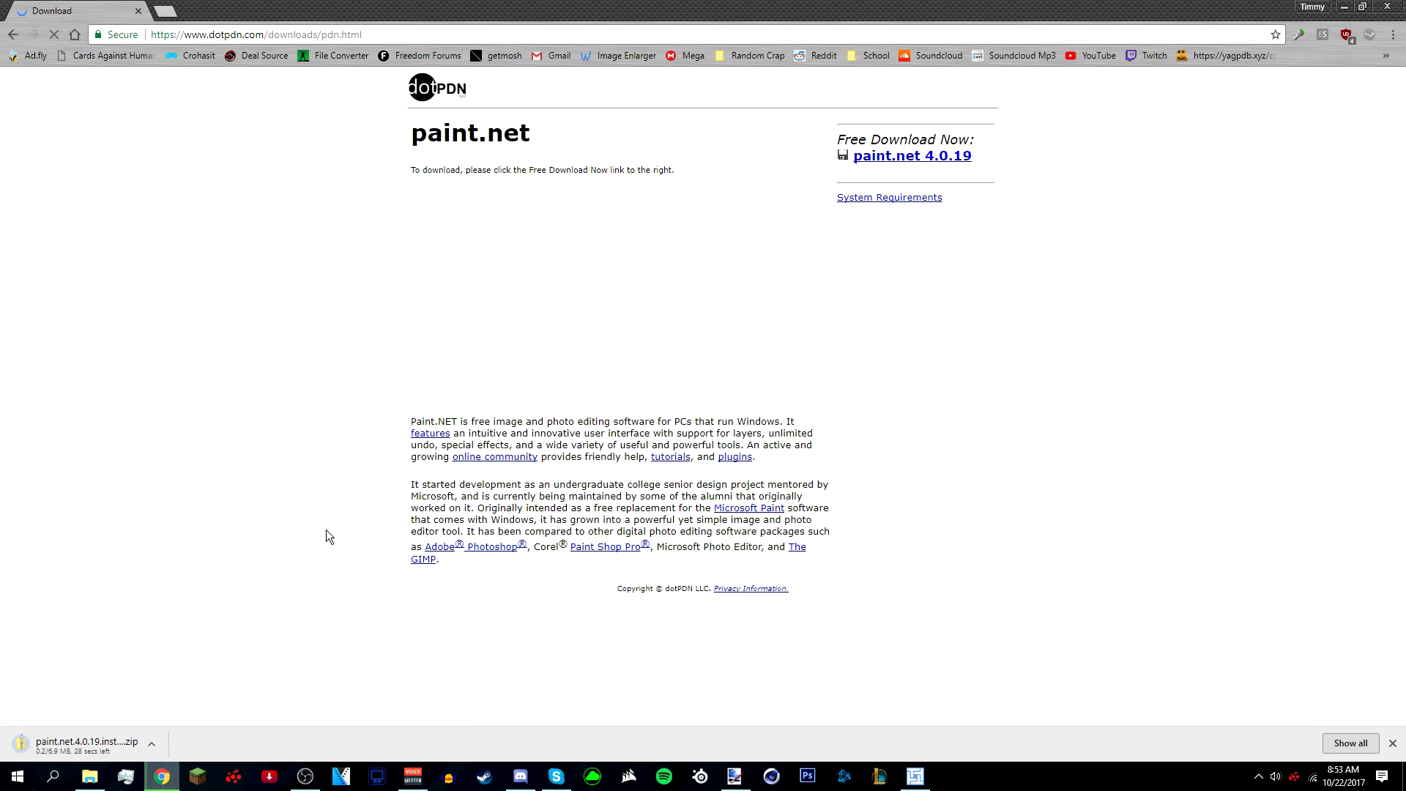
{"action": "left_click", "coordinate": [151, 743]}
{"action": "left_click", "coordinate": [176, 725]}
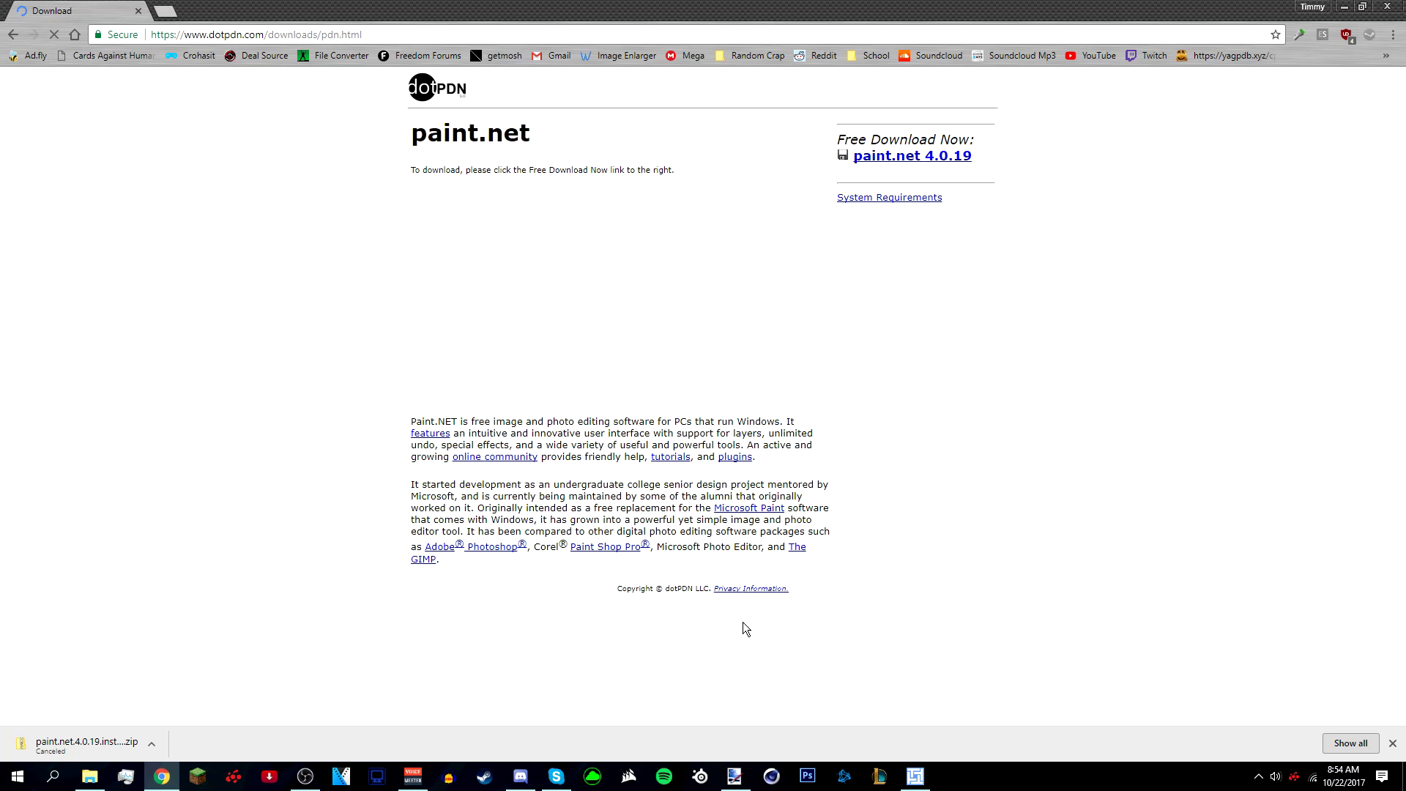
Switch to paint.net and create a new image of 800 × 800 pixels
{"action": "left_click", "coordinate": [733, 777]}
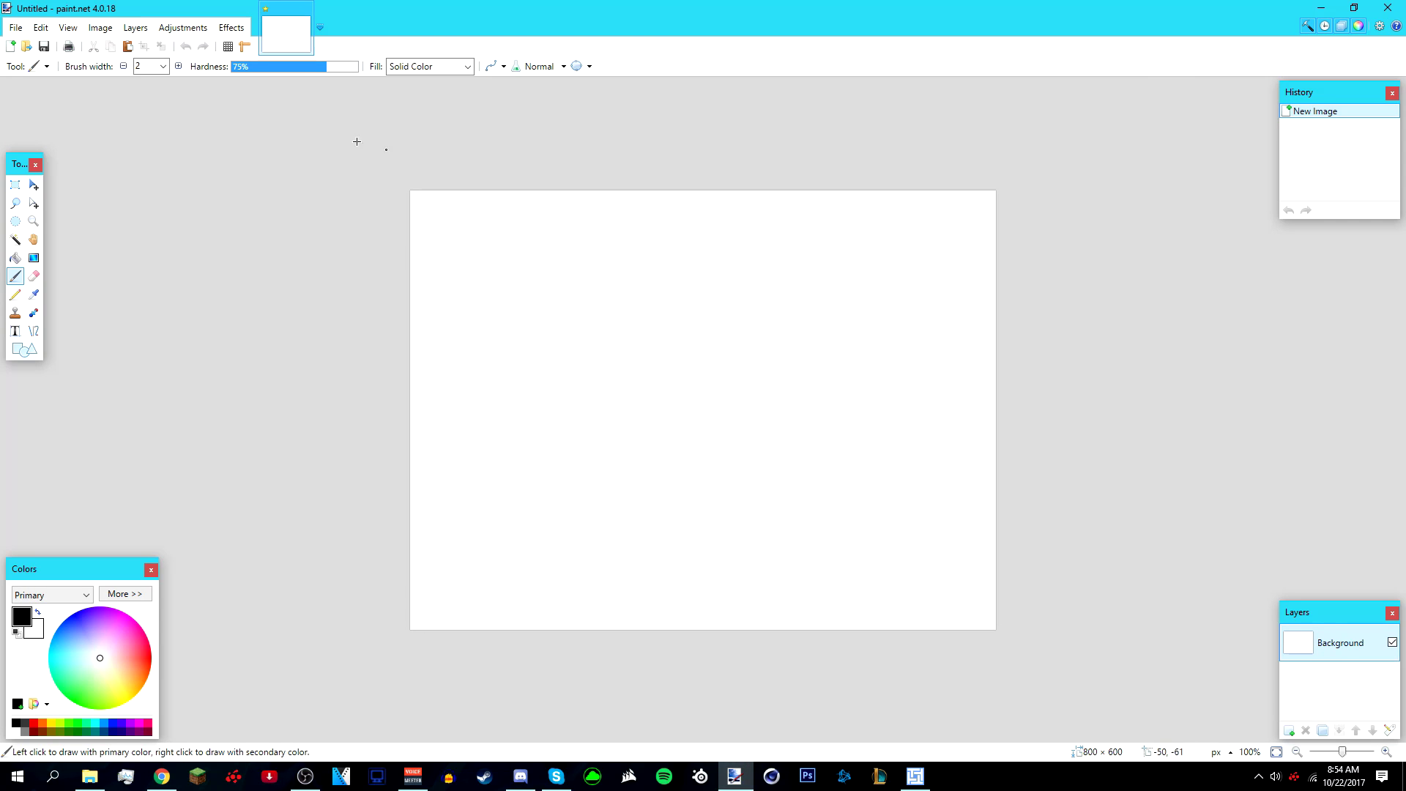
{"action": "left_click", "coordinate": [30, 185]}
{"action": "left_click", "coordinate": [17, 29]}
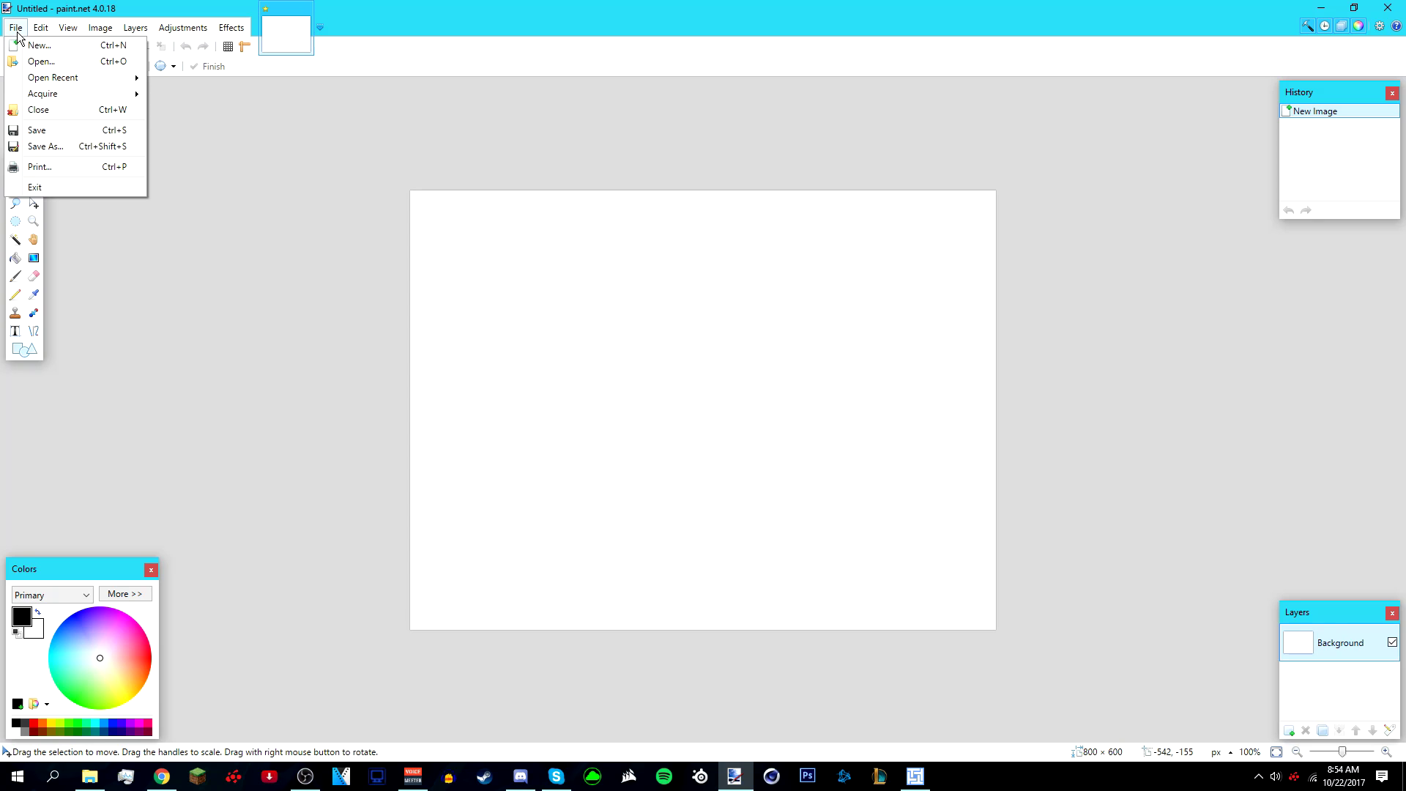
{"action": "left_click", "coordinate": [39, 44]}
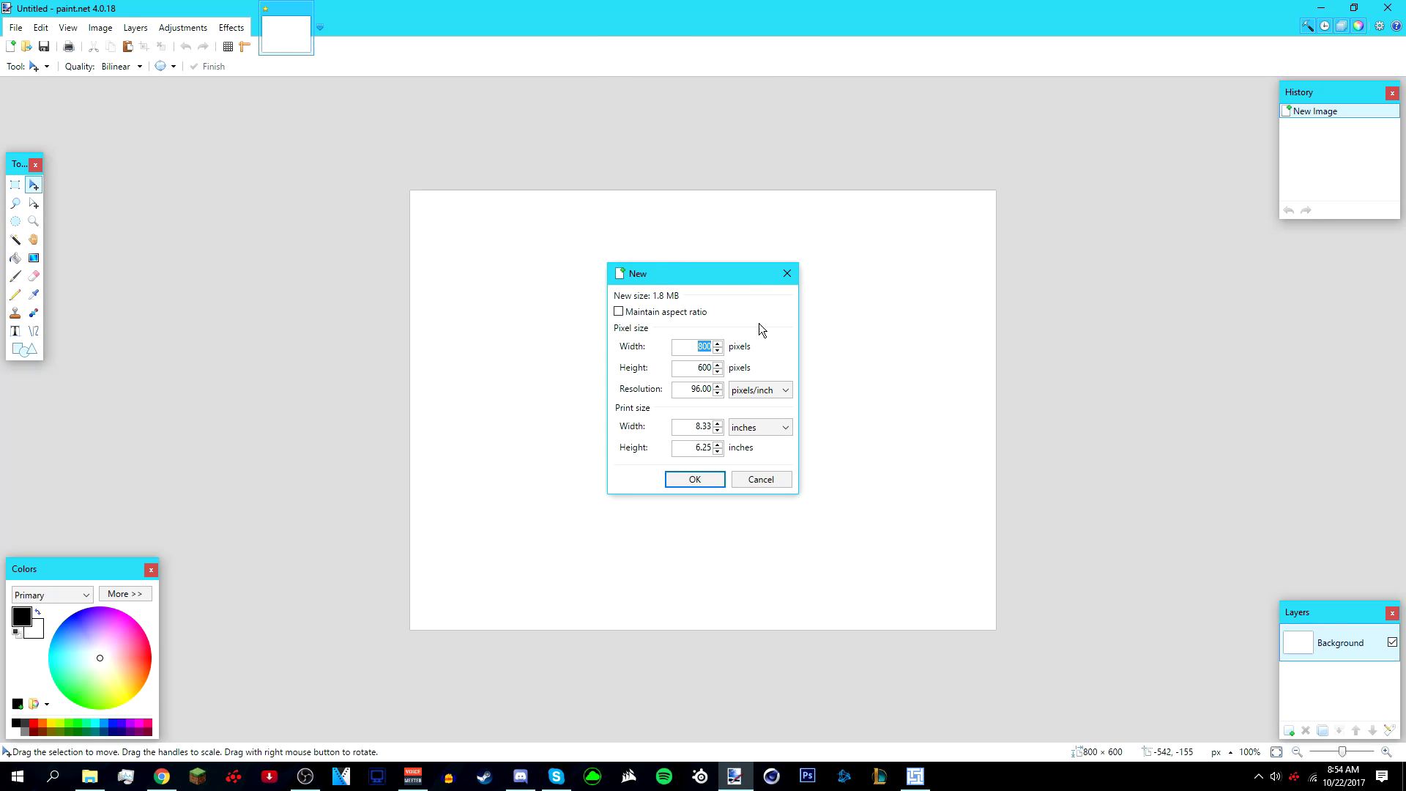
{"action": "type", "text": "1000"}
{"action": "key", "text": "BackSpace"}
{"action": "type", "text": "0080"}
{"action": "left_click", "coordinate": [695, 480]}
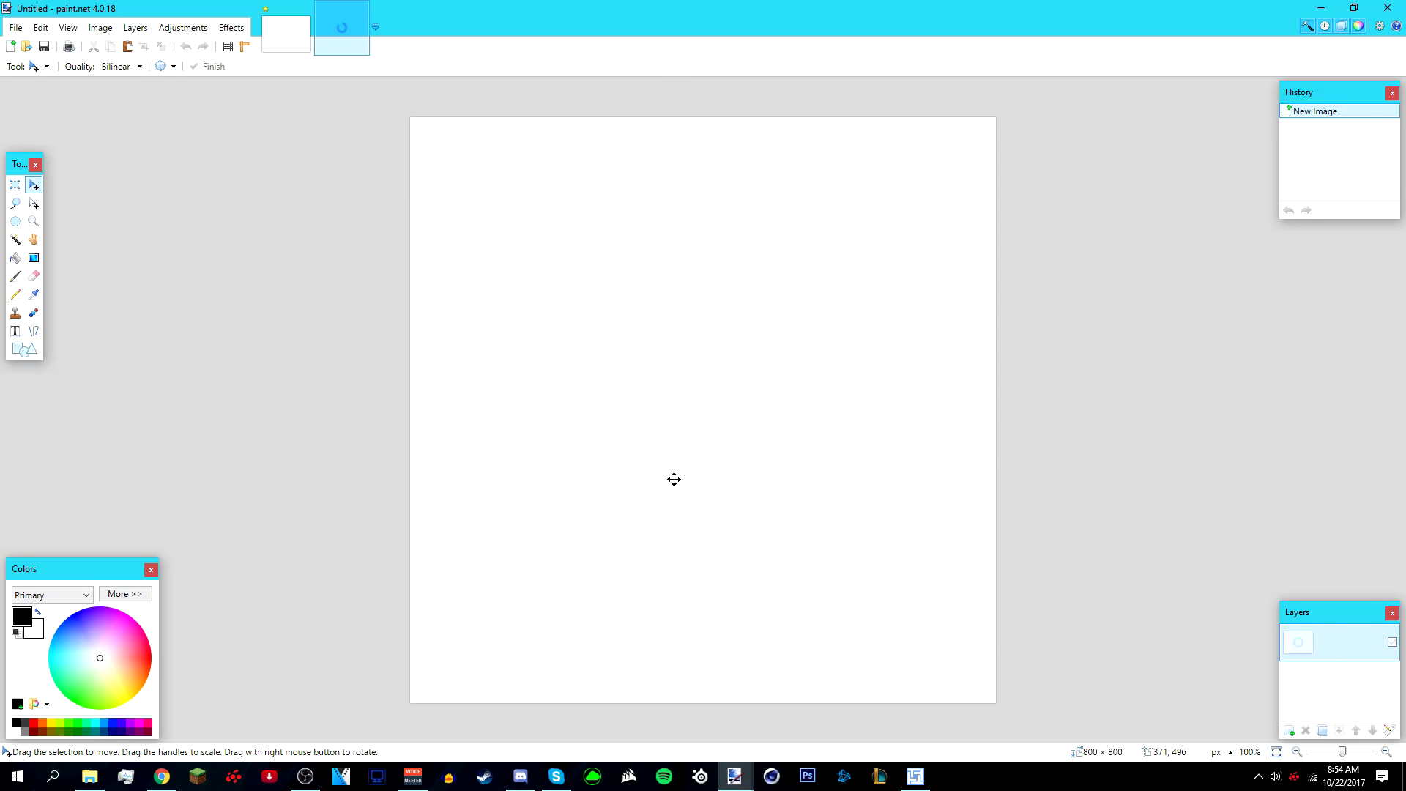
Select the whole white background with the Magic Wand, cut it from the canvas and switch to the Move Selected Pixels tool
{"action": "left_click", "coordinate": [15, 240]}
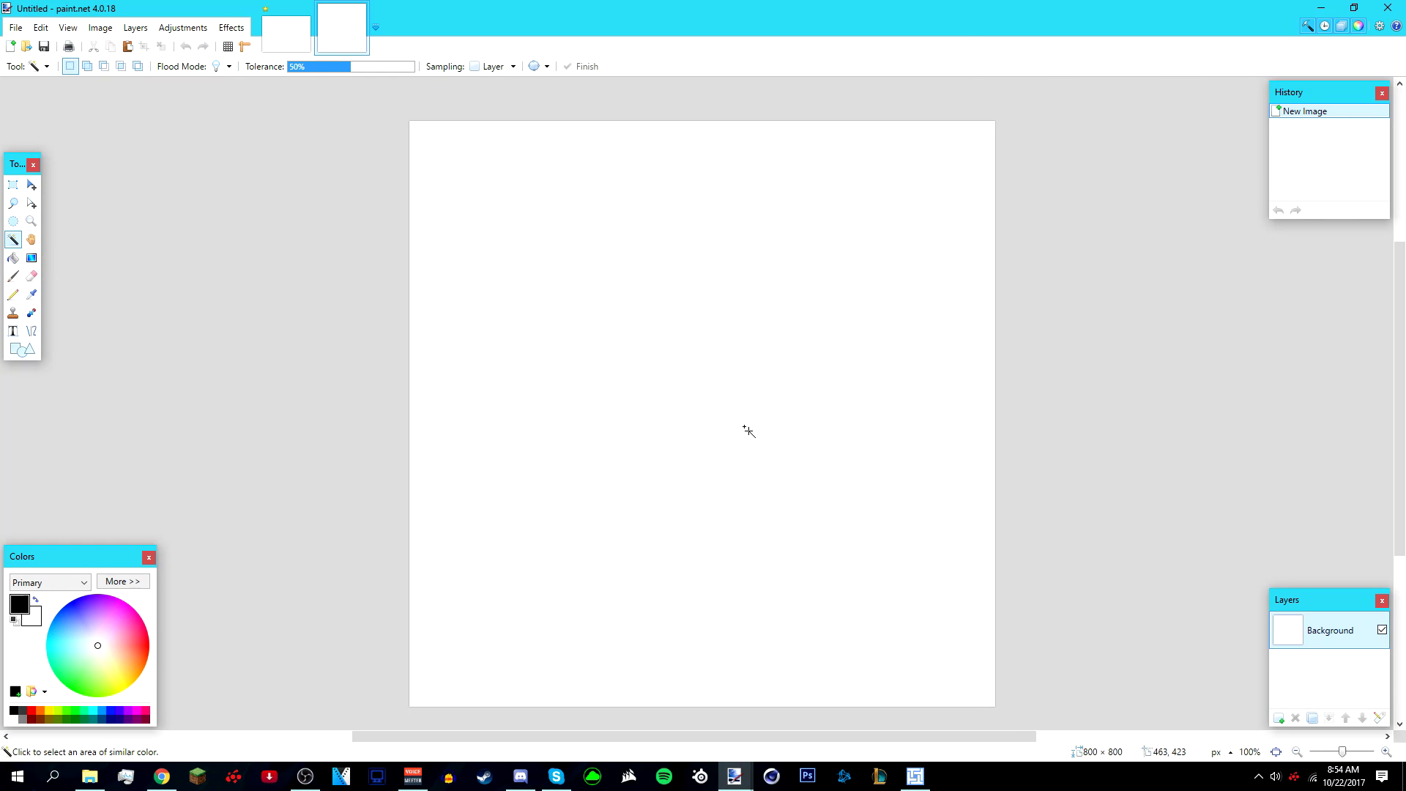
{"action": "key", "text": "ctrl+b"}
{"action": "key", "text": "ctrl+0"}
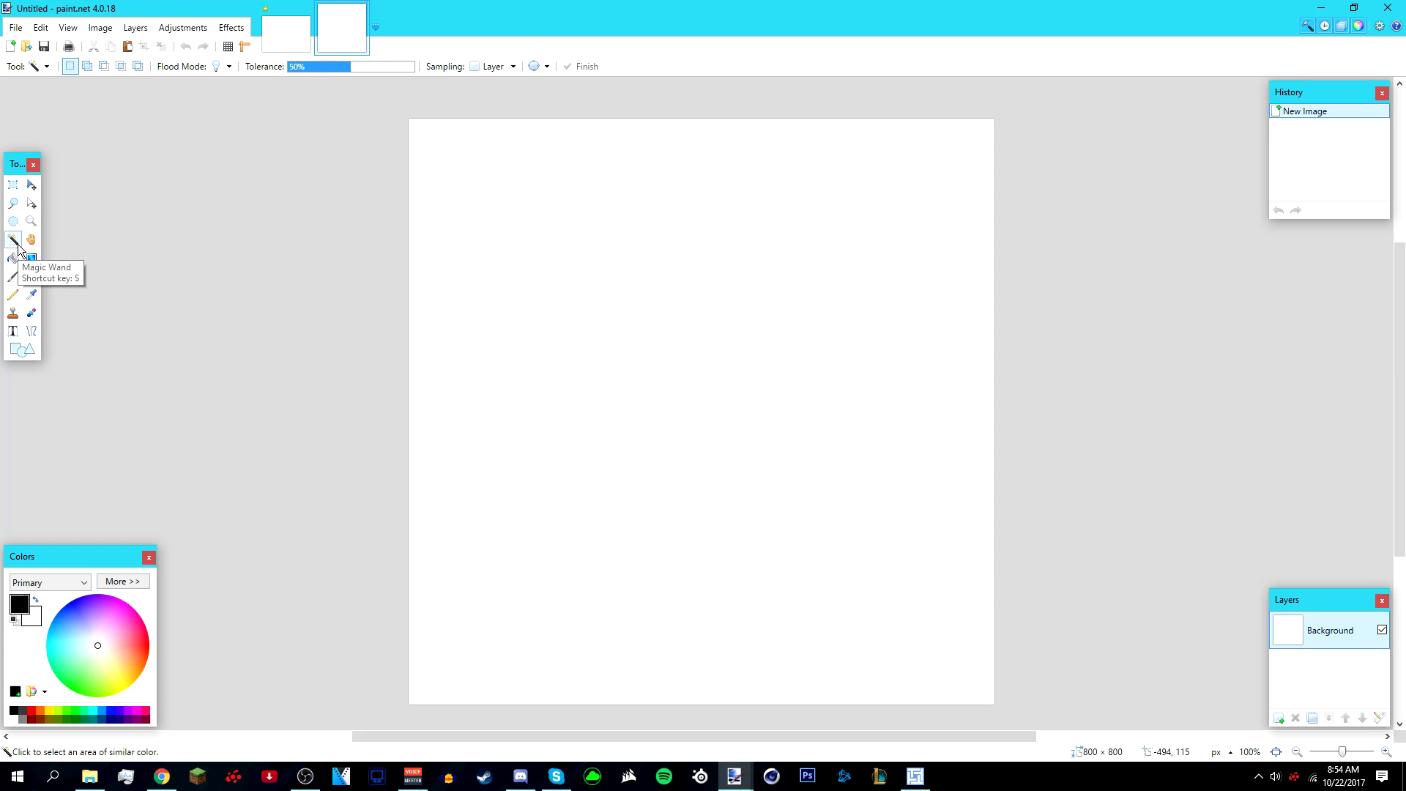
{"action": "scroll", "coordinate": [662, 293], "scroll_direction": "down", "scroll_amount": 2}
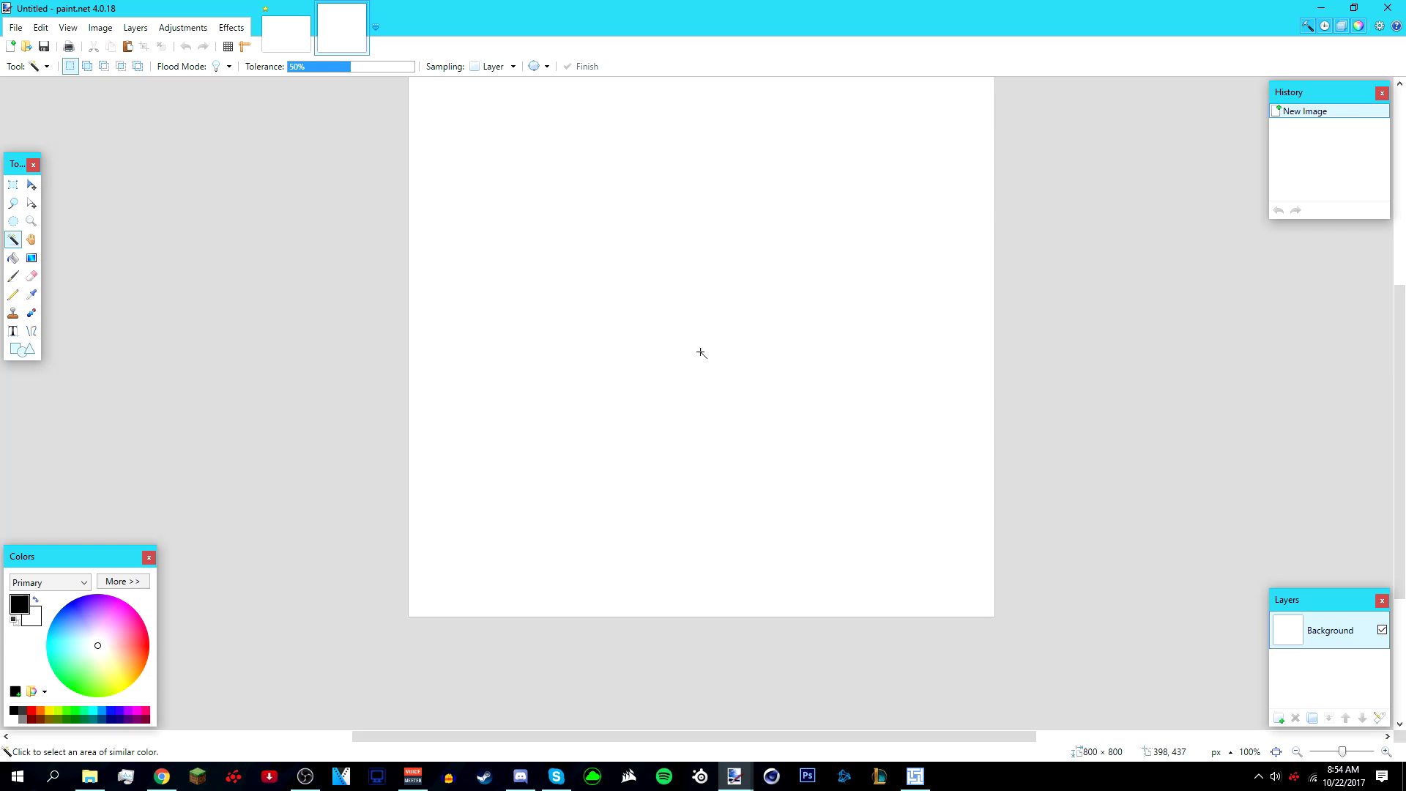
{"action": "scroll", "coordinate": [701, 353], "scroll_direction": "up", "scroll_amount": 2}
{"action": "left_click", "coordinate": [705, 381]}
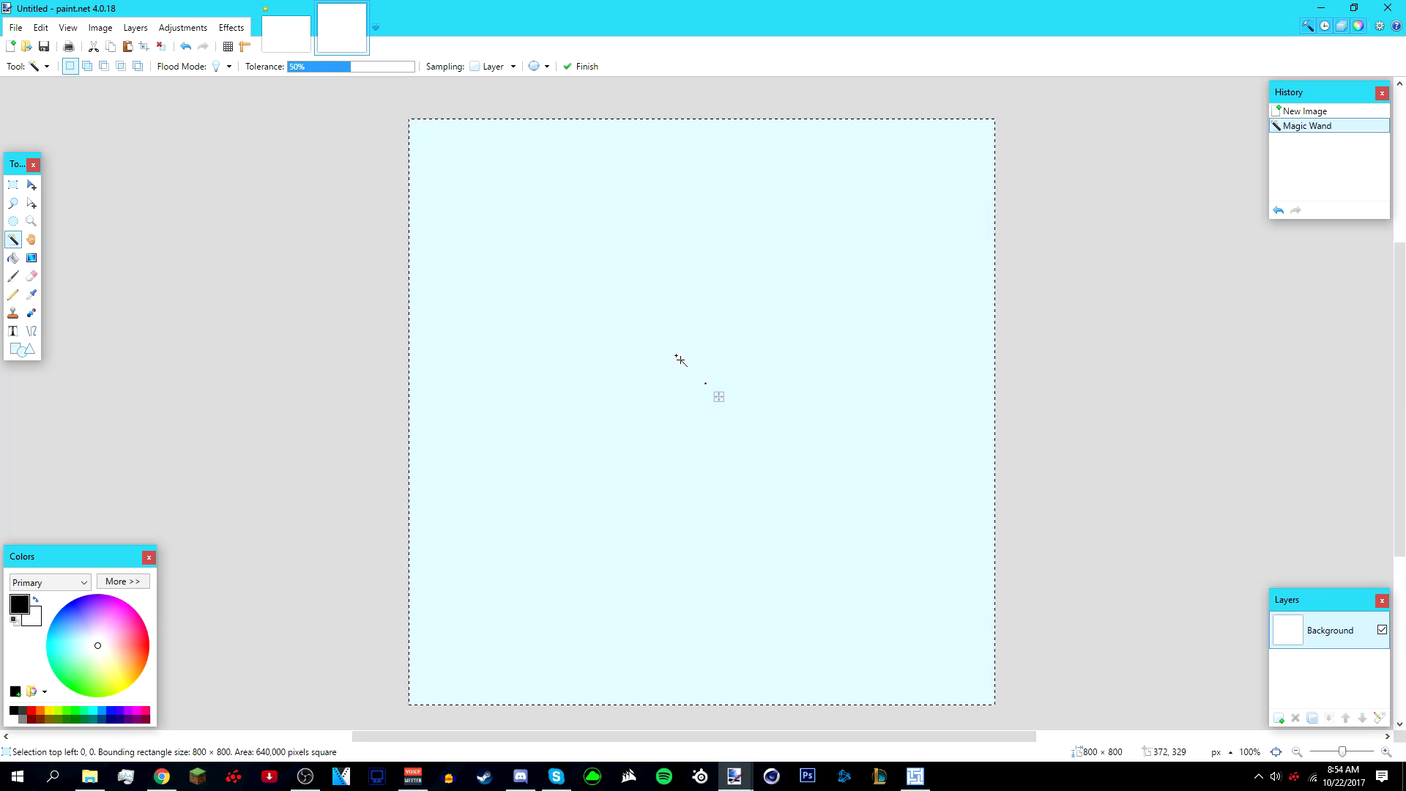
{"action": "key", "text": "ctrl+x"}
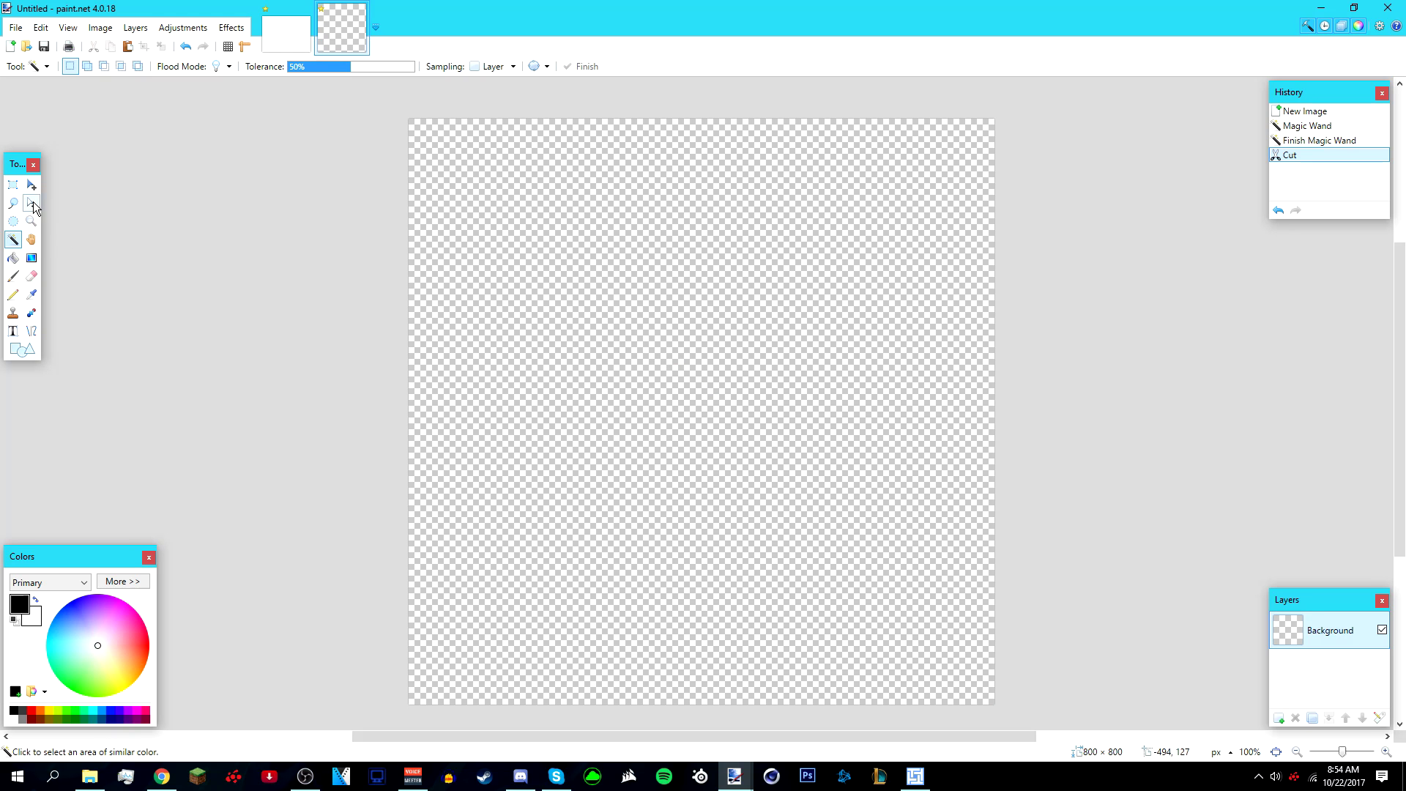
{"action": "left_click", "coordinate": [32, 184]}
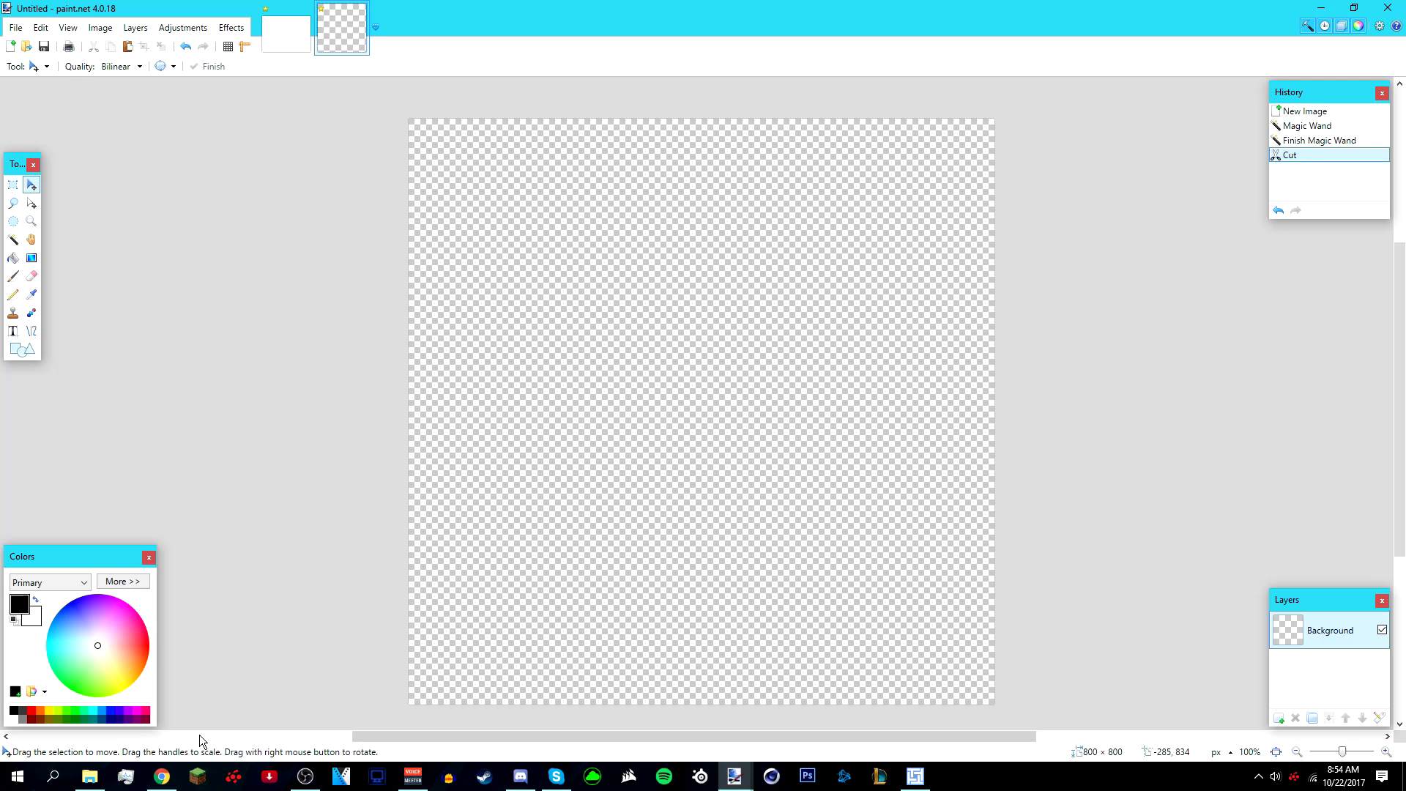
Switch to Chrome and search Google Images for "hyperbeast" in a new tab
{"action": "mouse_move", "coordinate": [161, 776]}
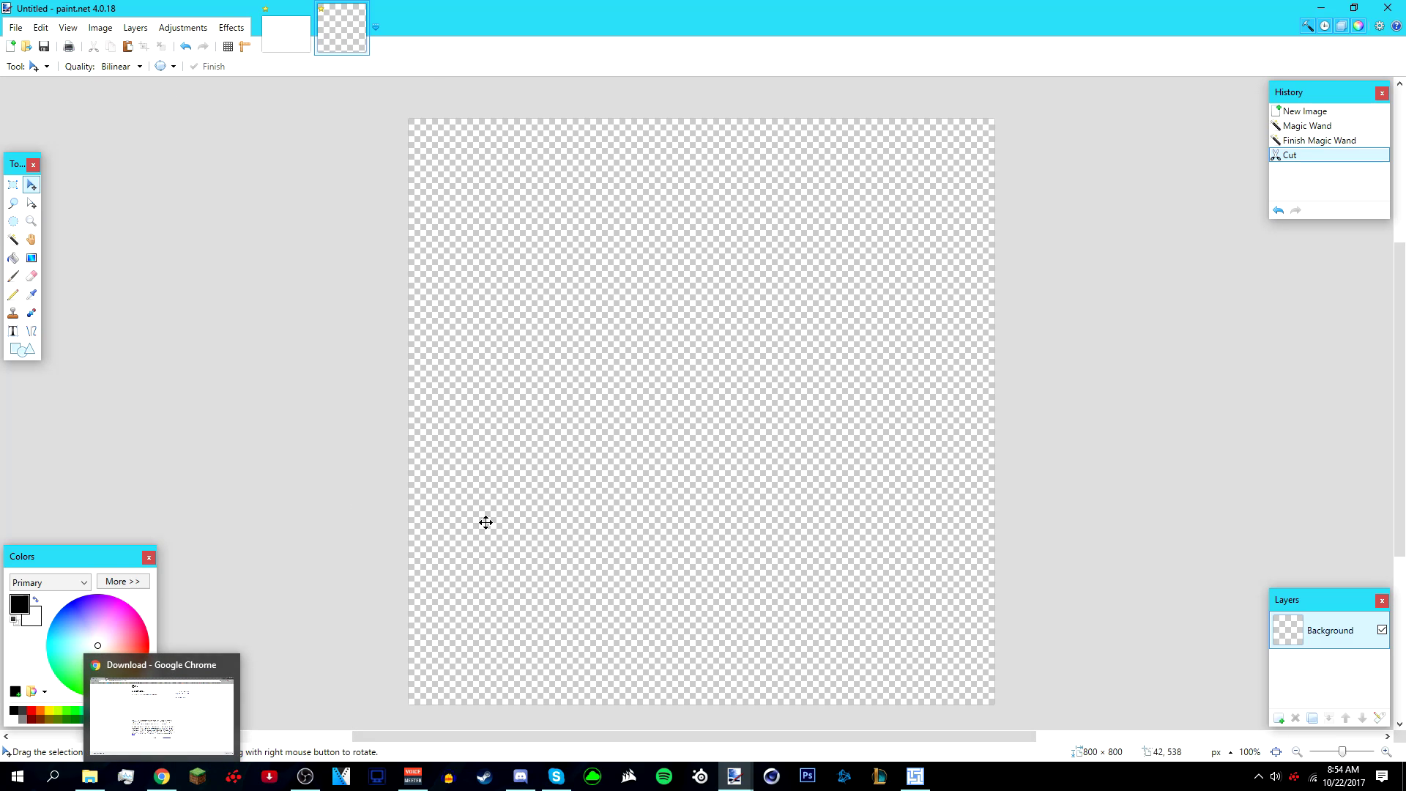
{"action": "left_click", "coordinate": [202, 709]}
{"action": "key", "text": "ctrl+t"}
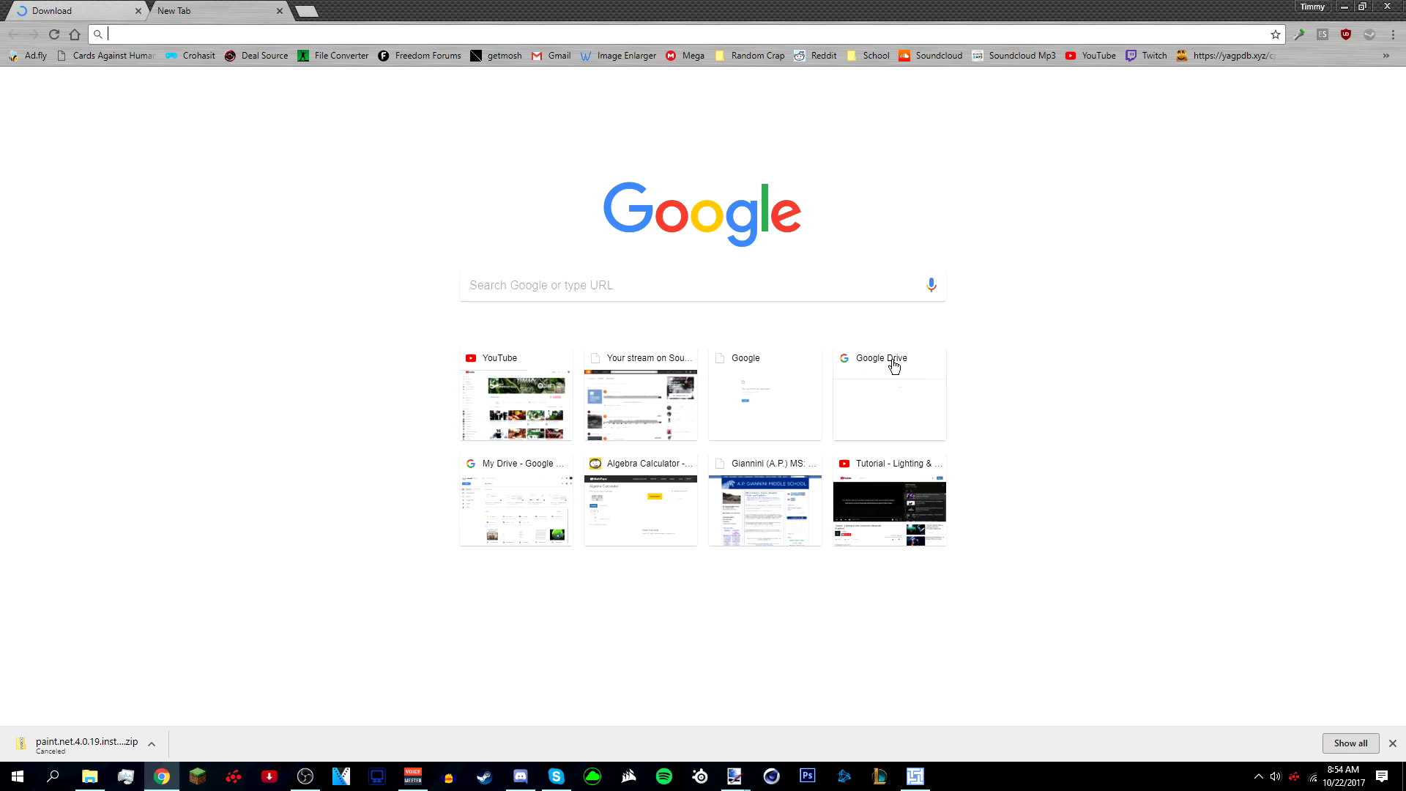
{"action": "type", "text": "hyperb"}
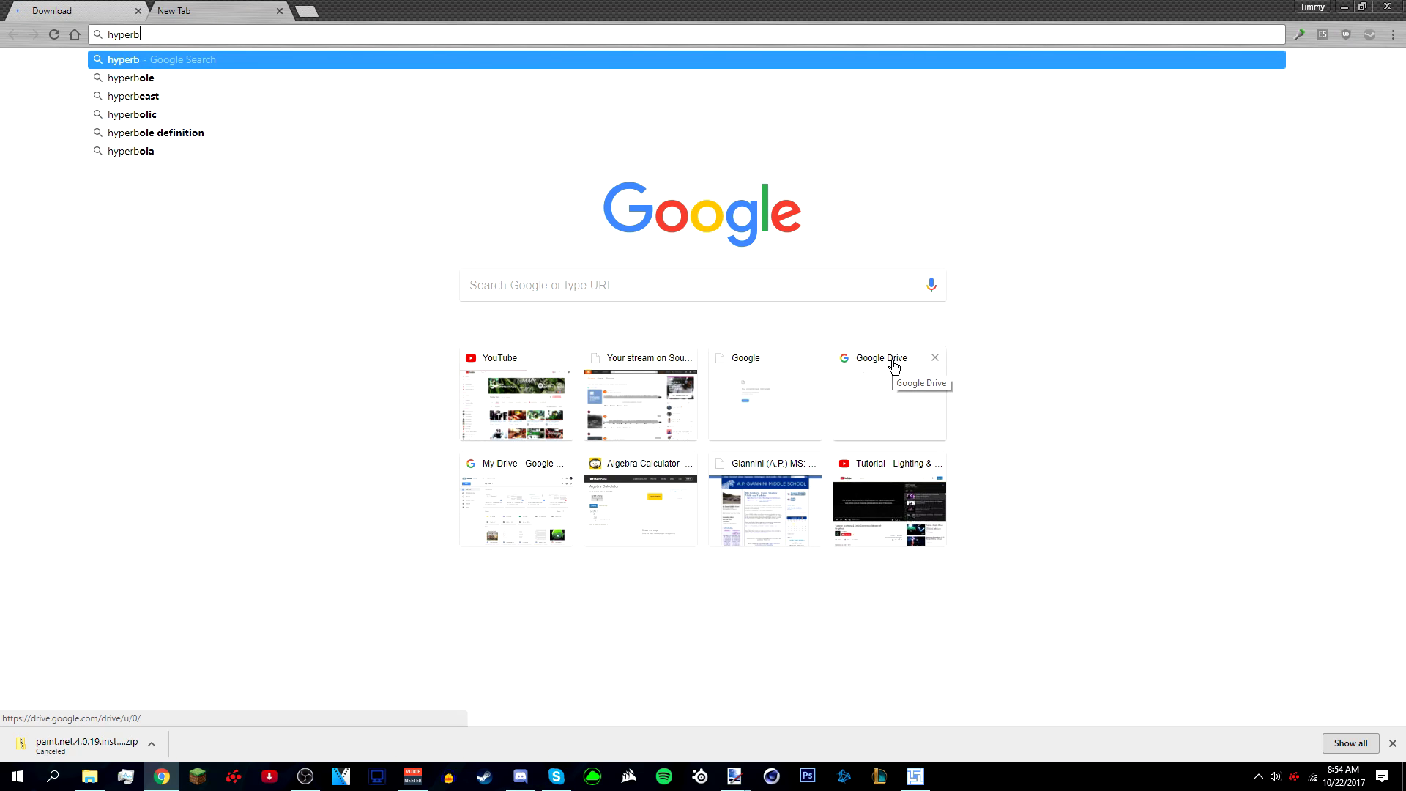
{"action": "type", "text": "east"}
{"action": "key", "text": "Return"}
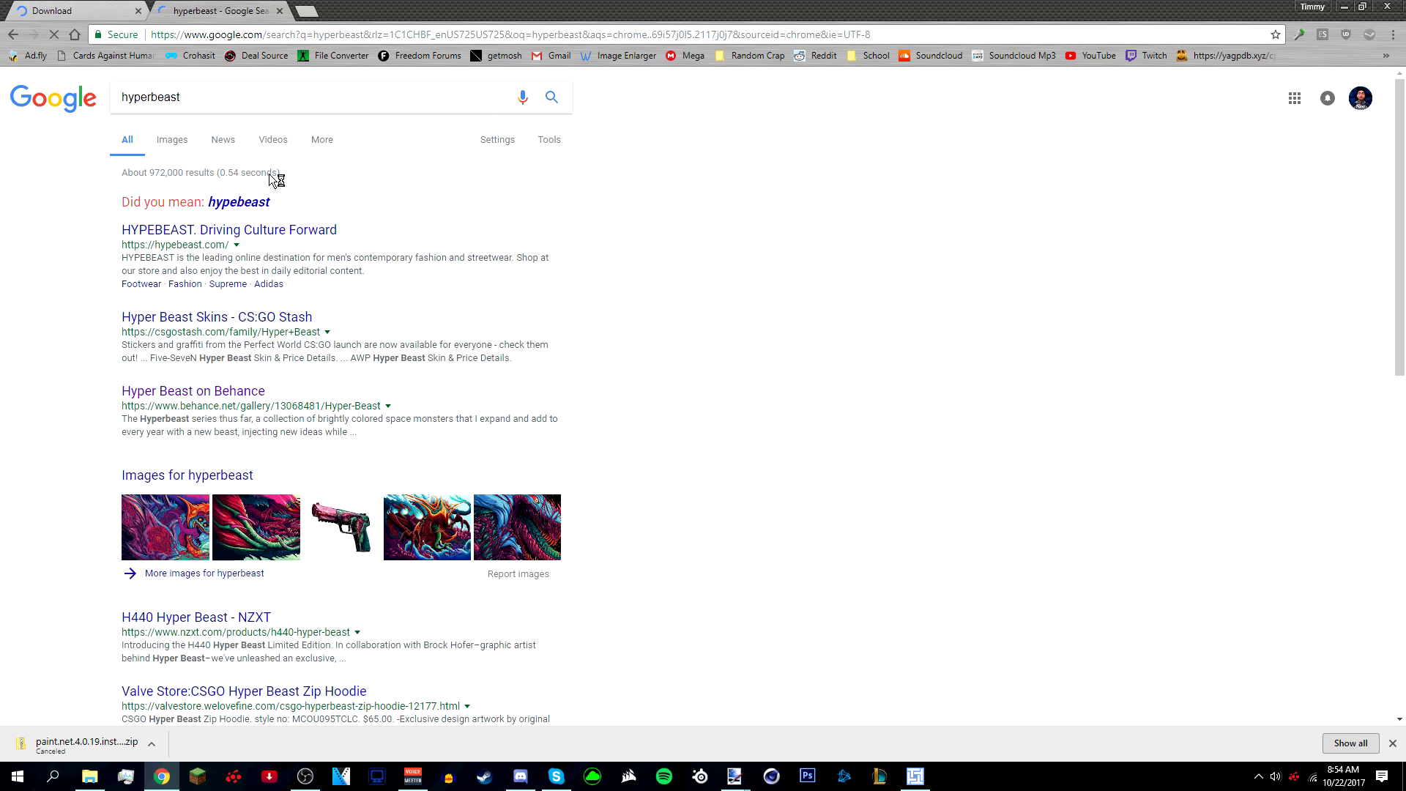
{"action": "left_click_drag", "start_coordinate": [243, 87], "coordinate": [117, 106]}
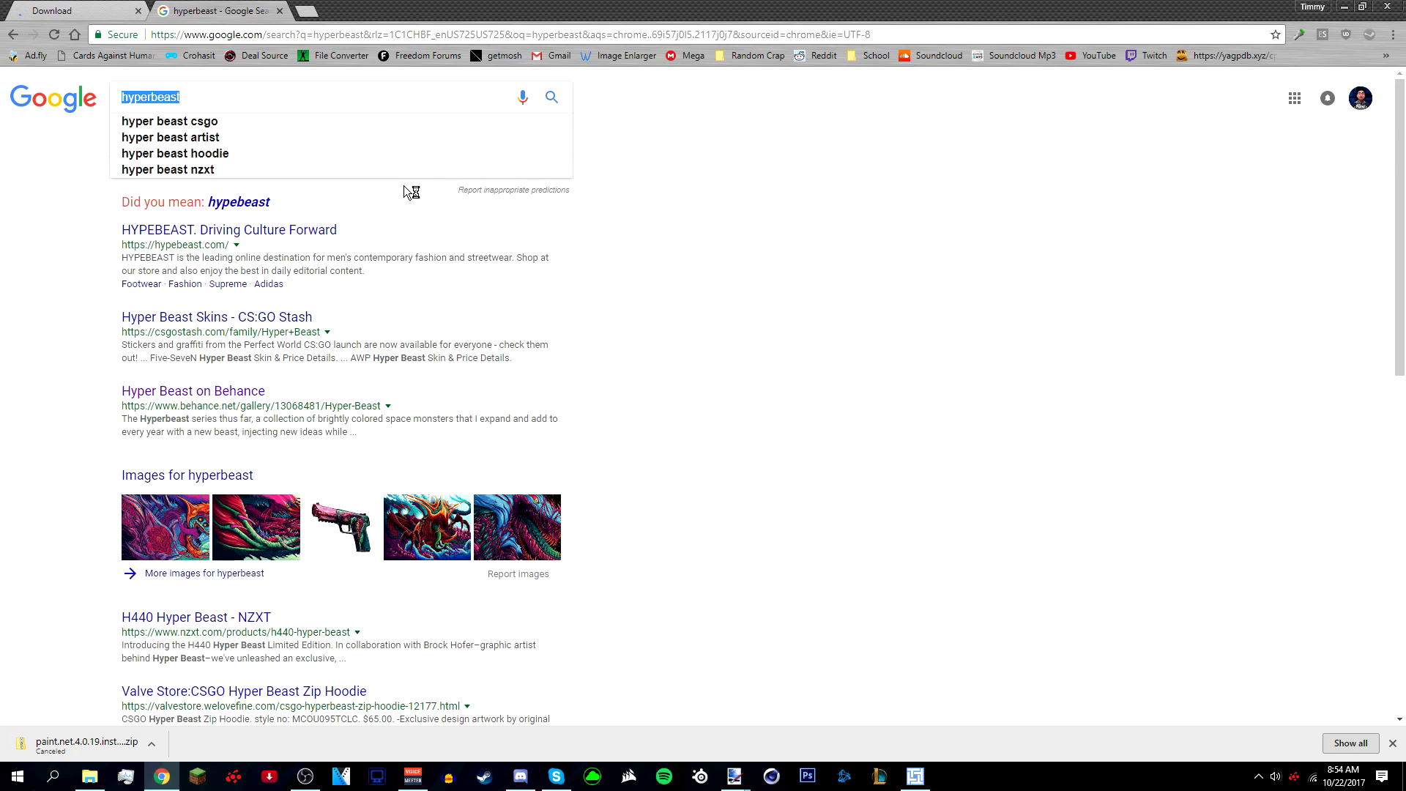
{"action": "left_click", "coordinate": [172, 141]}
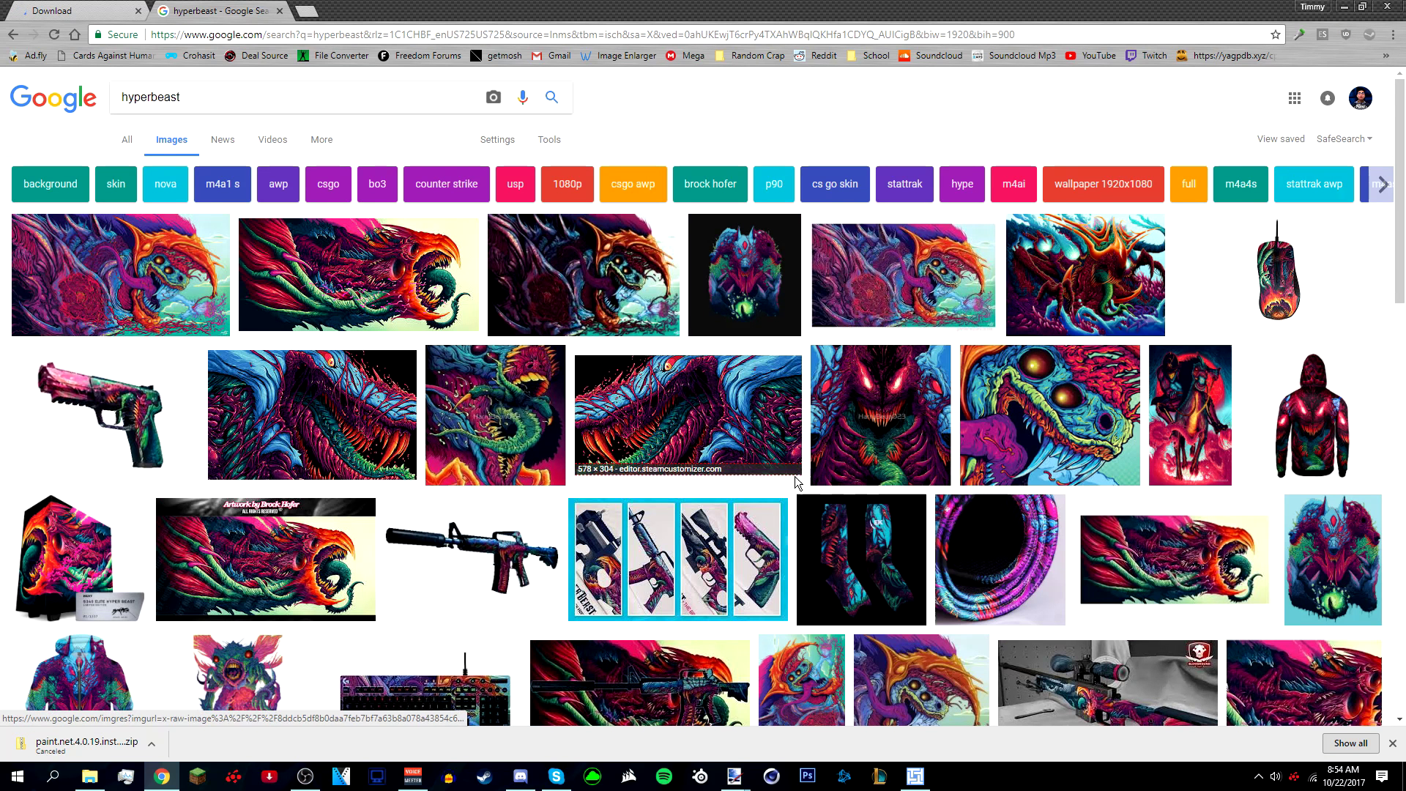
Open the 1200 × 675 "Hyper Beast on Behance" result and copy the image
{"action": "scroll", "coordinate": [575, 504], "scroll_direction": "down", "scroll_amount": 1}
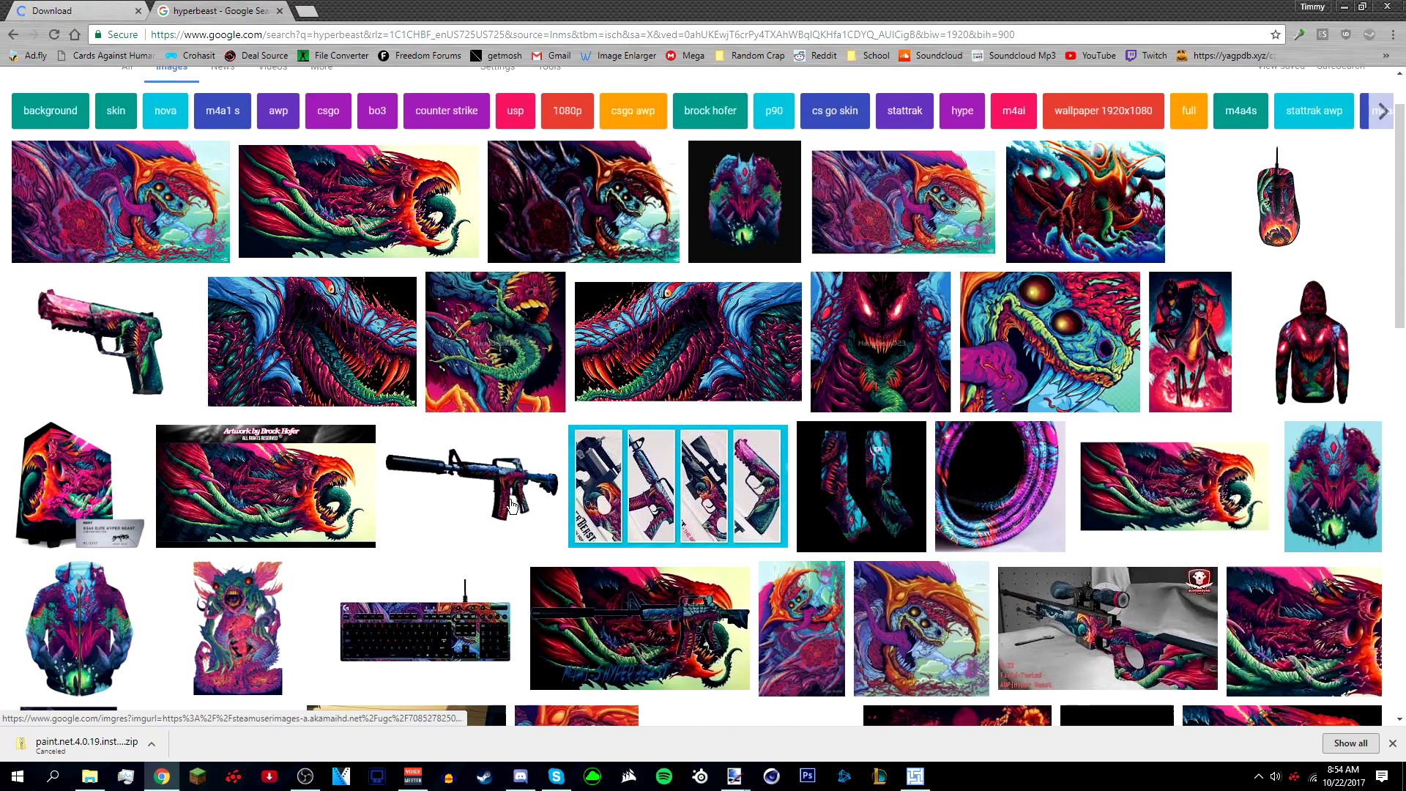
{"action": "scroll", "coordinate": [575, 504], "scroll_direction": "down", "scroll_amount": 3}
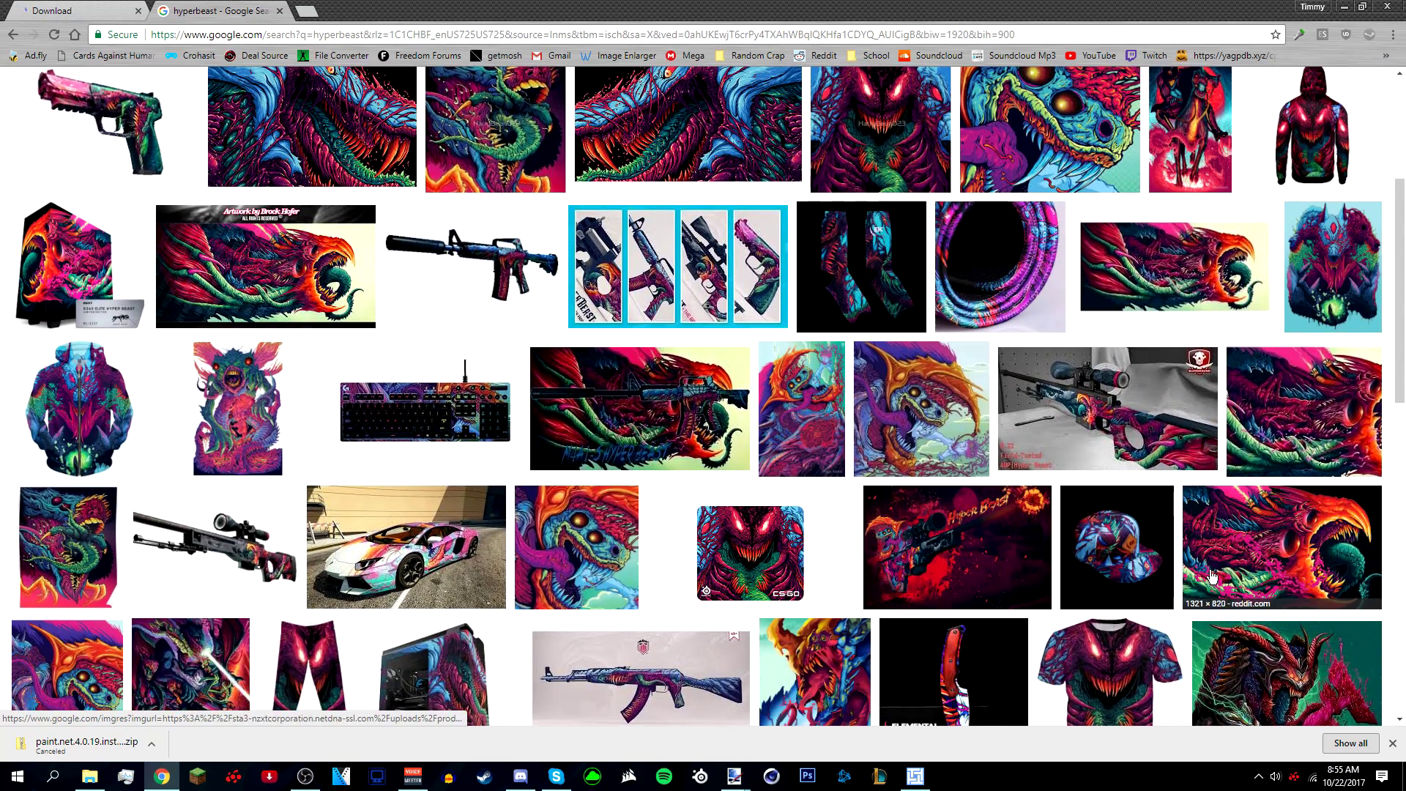
{"action": "scroll", "coordinate": [1212, 578], "scroll_direction": "up", "scroll_amount": 4}
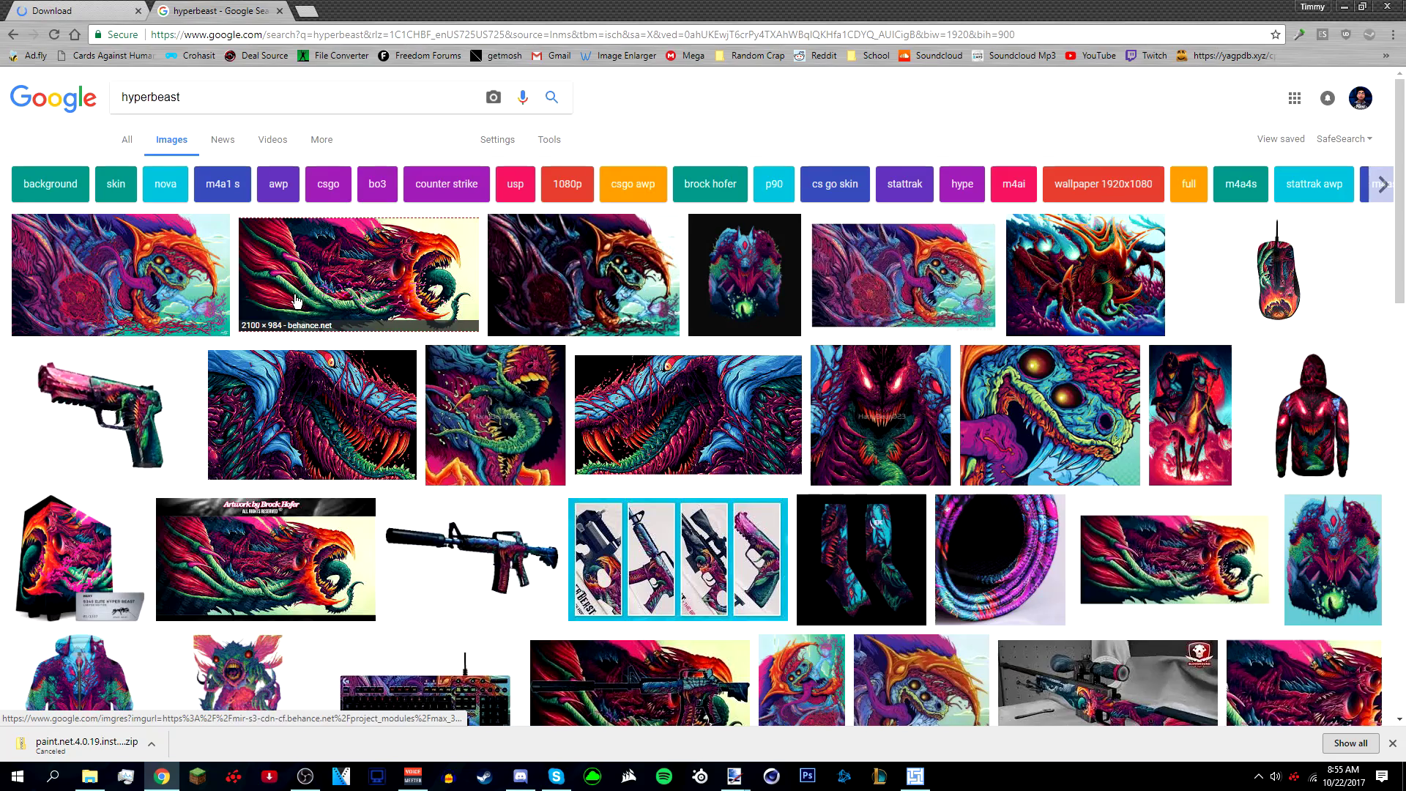
{"action": "left_click", "coordinate": [297, 300]}
{"action": "key", "text": "Left"}
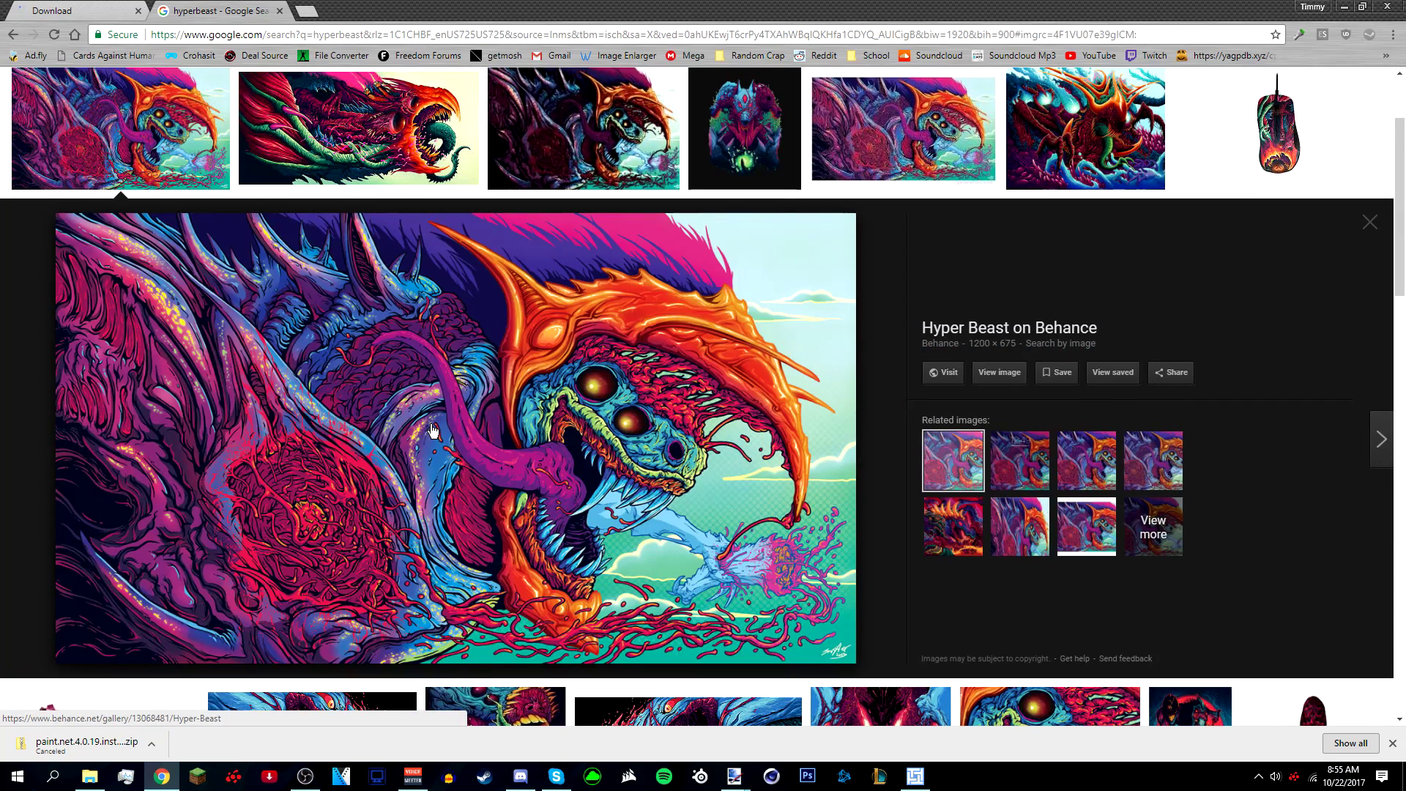
{"action": "scroll", "coordinate": [1014, 273], "scroll_direction": "up", "scroll_amount": 2}
{"action": "scroll", "coordinate": [1135, 307], "scroll_direction": "down", "scroll_amount": 3}
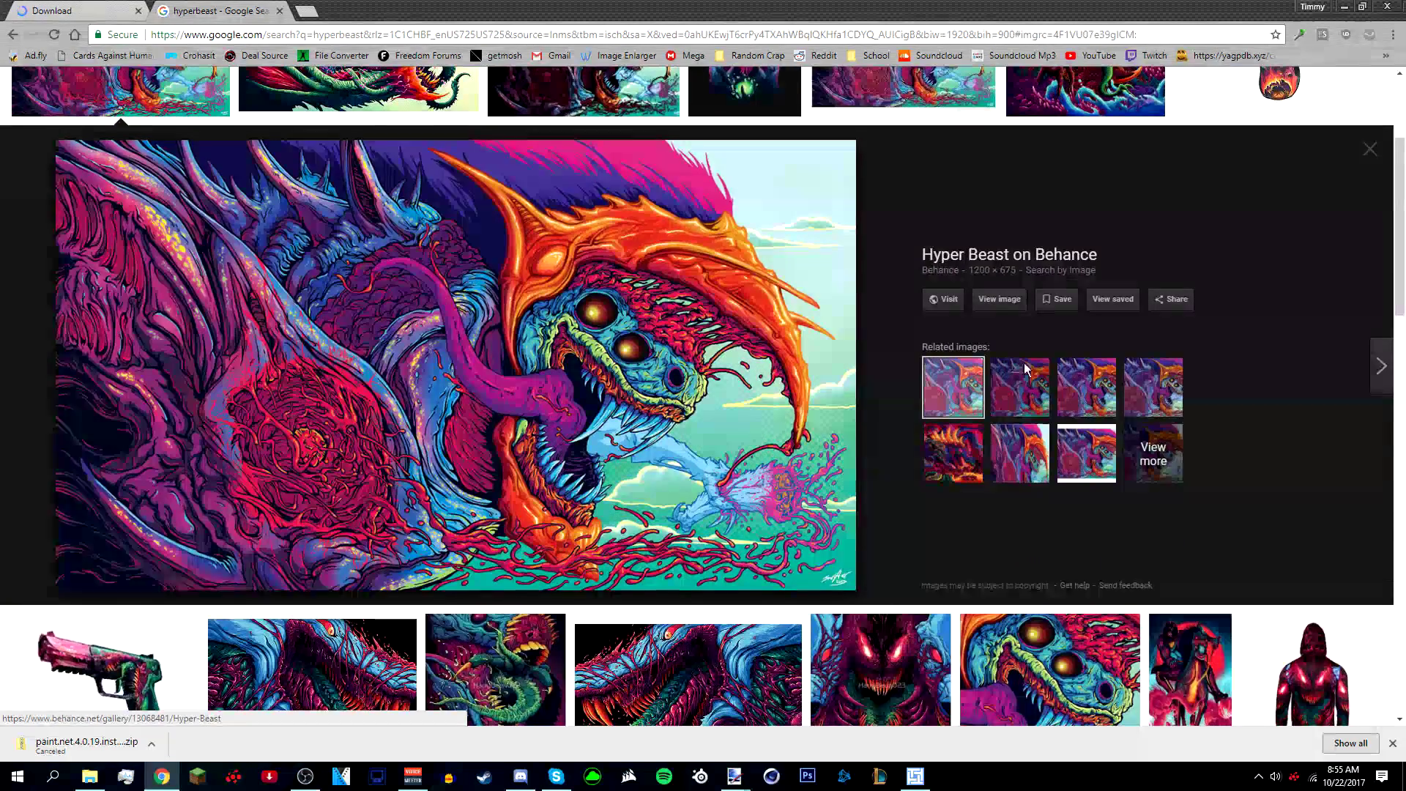
{"action": "scroll", "coordinate": [1272, 349], "scroll_direction": "up", "scroll_amount": 1}
{"action": "scroll", "coordinate": [1235, 349], "scroll_direction": "up", "scroll_amount": 2}
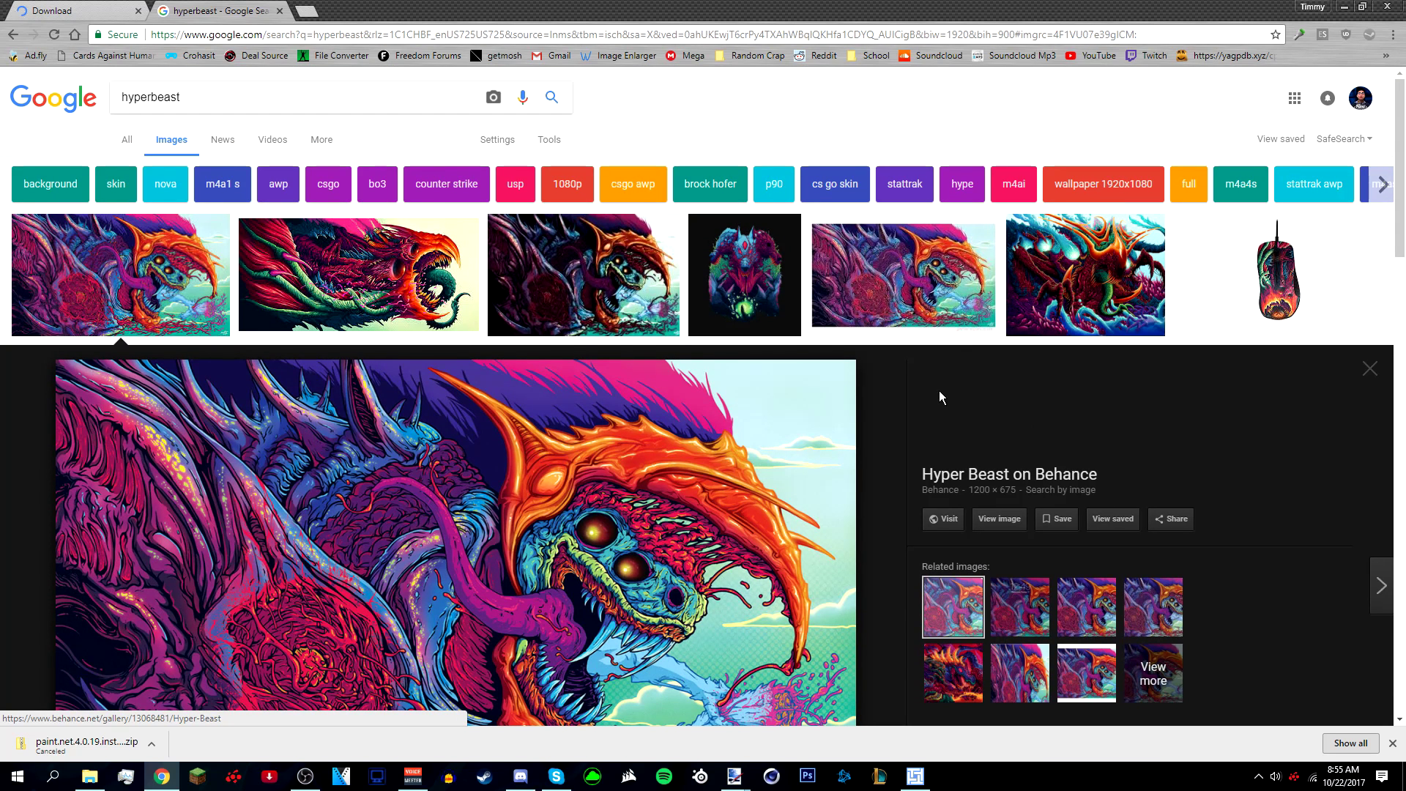
{"action": "right_click", "coordinate": [737, 557]}
{"action": "left_click", "coordinate": [789, 448]}
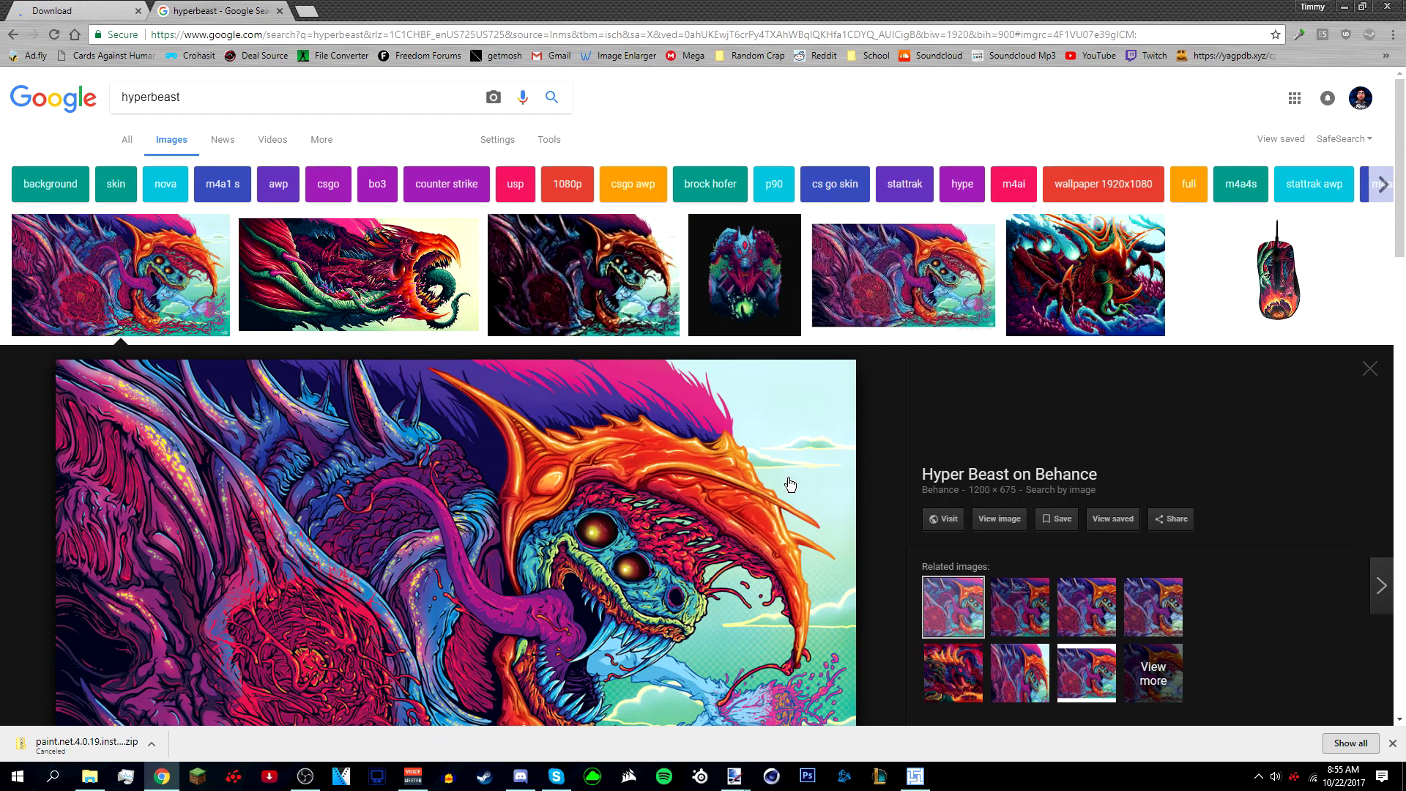
Switch back to paint.net and paste the copied artwork onto the transparent canvas, keeping the canvas size
{"action": "left_click", "coordinate": [734, 776]}
{"action": "left_click", "coordinate": [779, 728]}
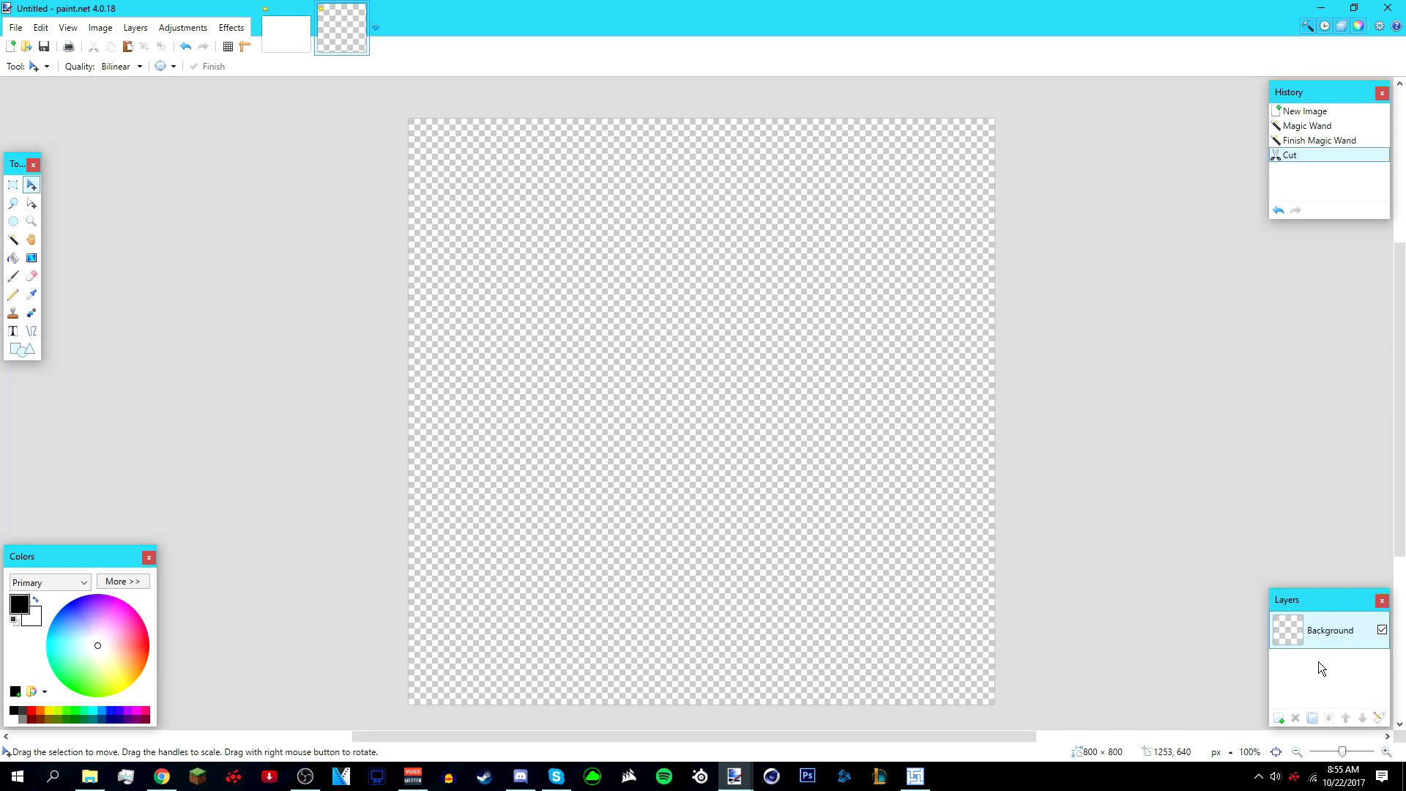
{"action": "left_click_drag", "start_coordinate": [1331, 607], "coordinate": [1310, 585]}
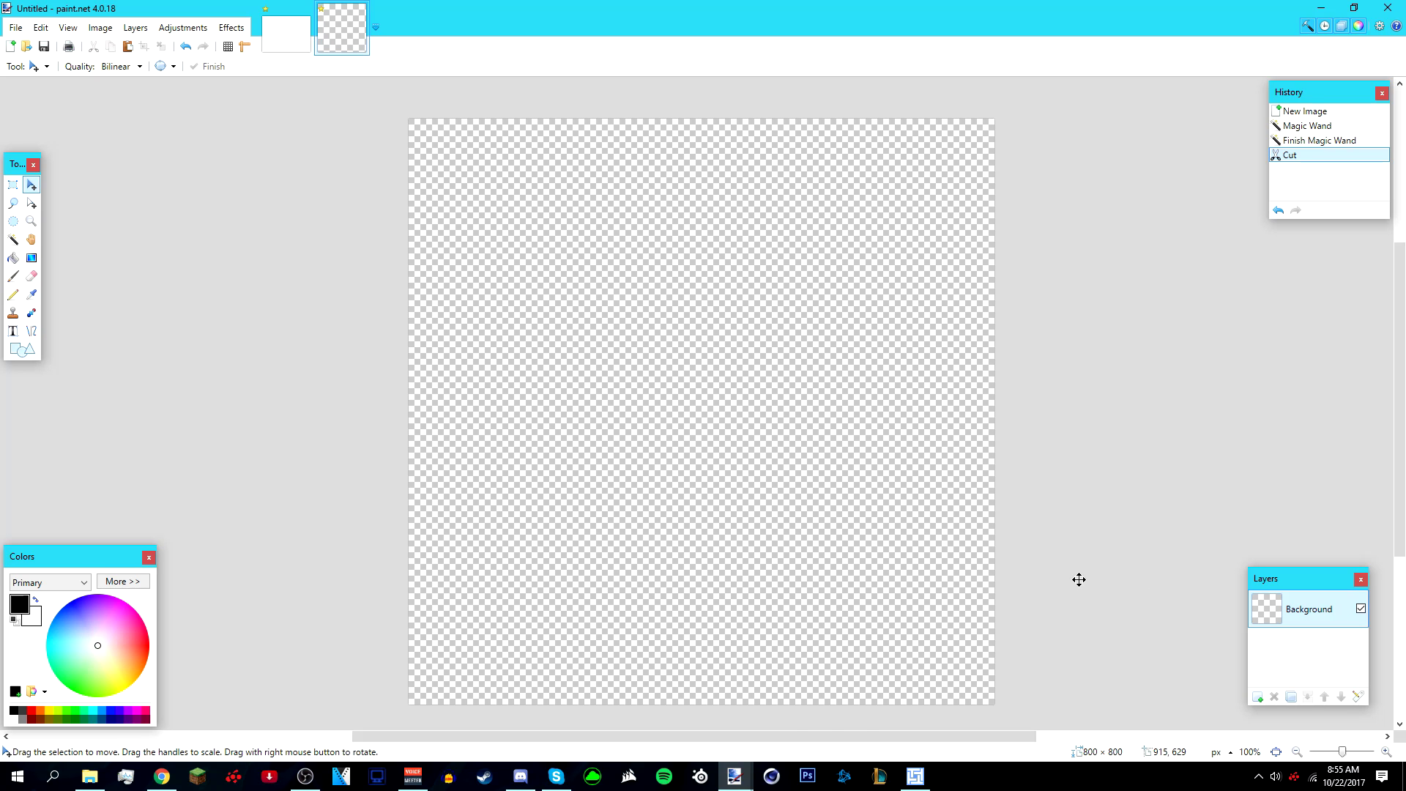
{"action": "key", "text": "ctrl+v"}
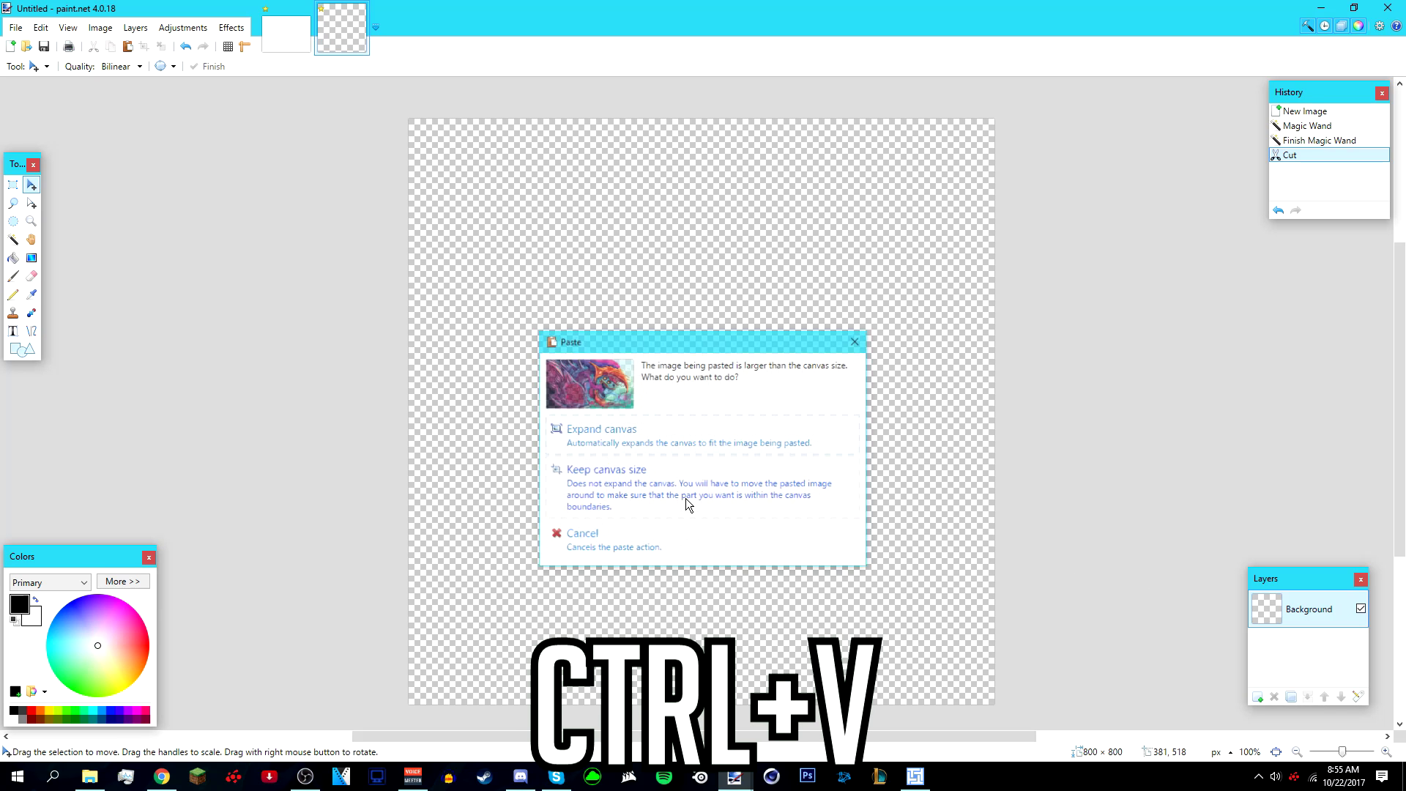
{"action": "left_click", "coordinate": [729, 498]}
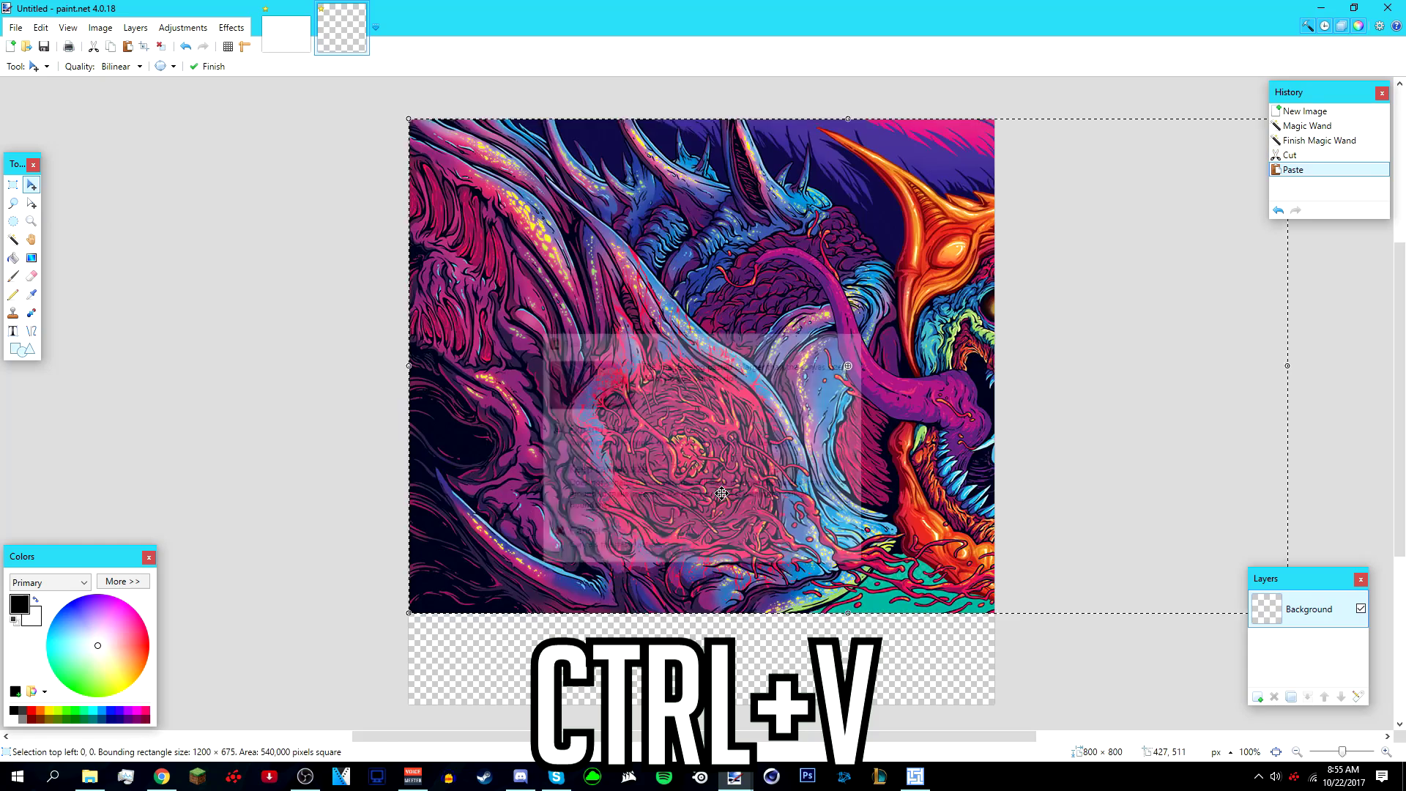
Move the pasted artwork left to about -224, -8 so the creature's head lies within the canvas
{"action": "scroll", "coordinate": [867, 554], "scroll_direction": "up", "scroll_amount": 1}
{"action": "scroll", "coordinate": [867, 553], "scroll_direction": "down", "scroll_amount": 1}
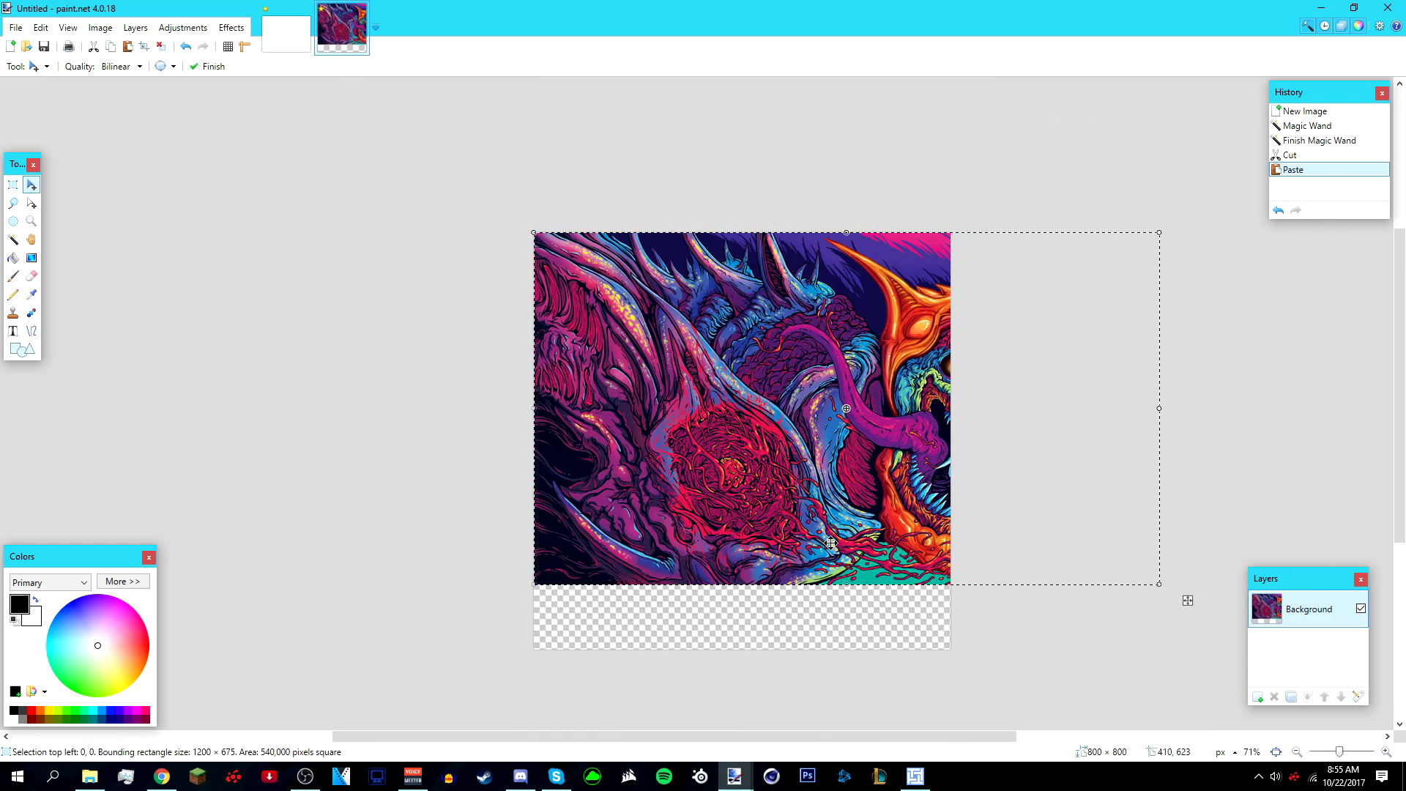
{"action": "left_click_drag", "start_coordinate": [982, 417], "coordinate": [862, 419]}
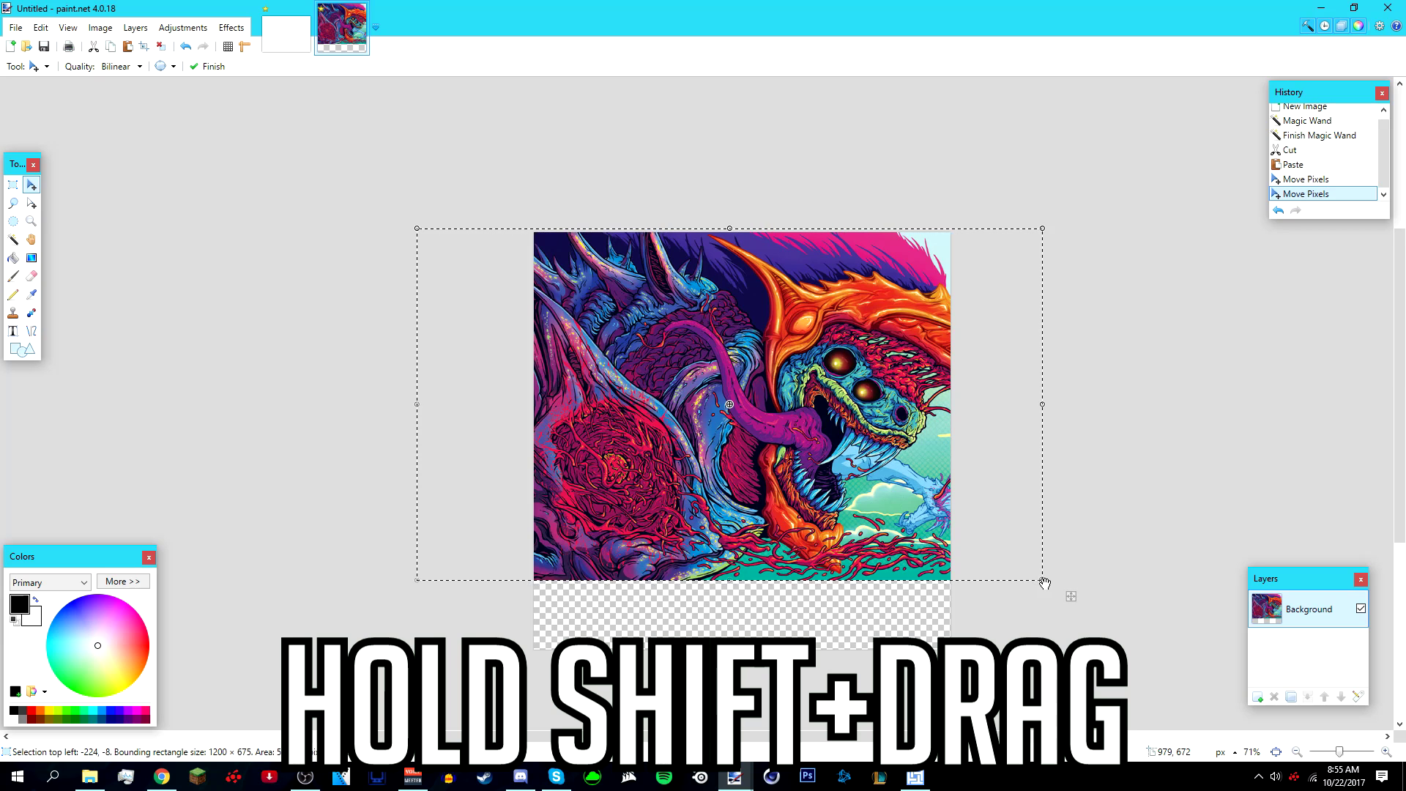
{"action": "left_click_drag", "start_coordinate": [1045, 582], "coordinate": [940, 522]}
{"action": "key", "text": "ctrl+z"}
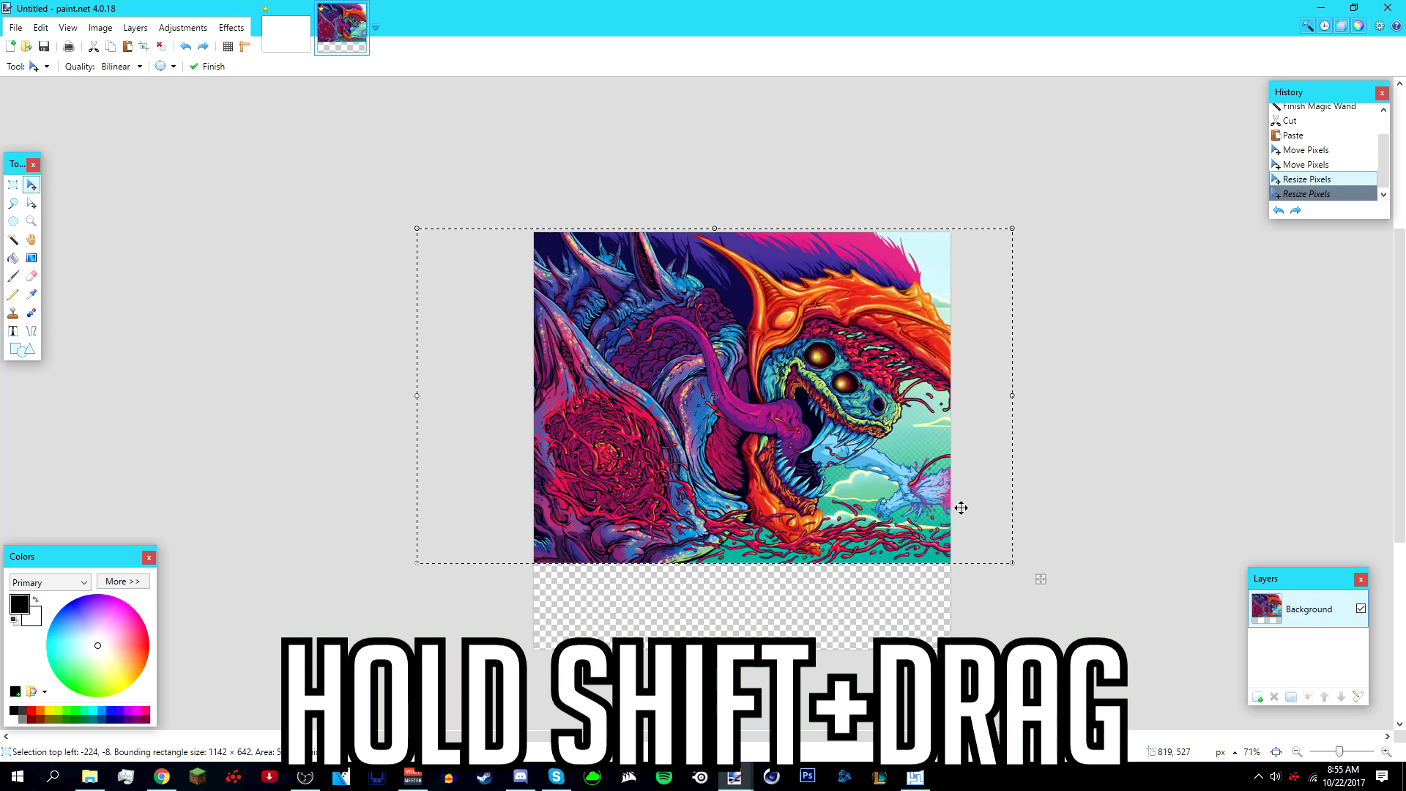
{"action": "key", "text": "ctrl+z"}
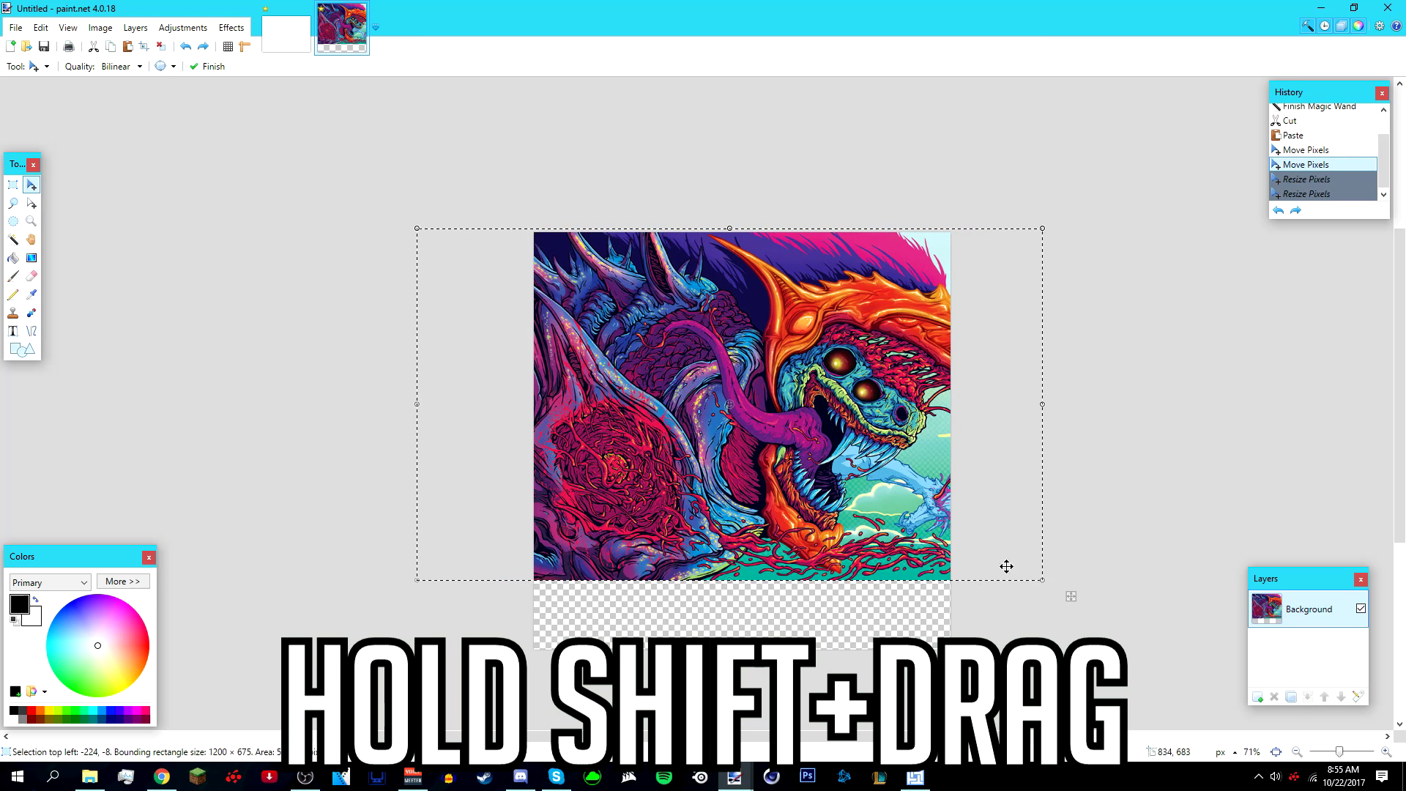
Enlarge the artwork proportionally to about 1493 × 840, move it to about -460, -23 so it fills the canvas, and deselect it
{"action": "left_click_drag", "start_coordinate": [1037, 585], "coordinate": [1193, 685]}
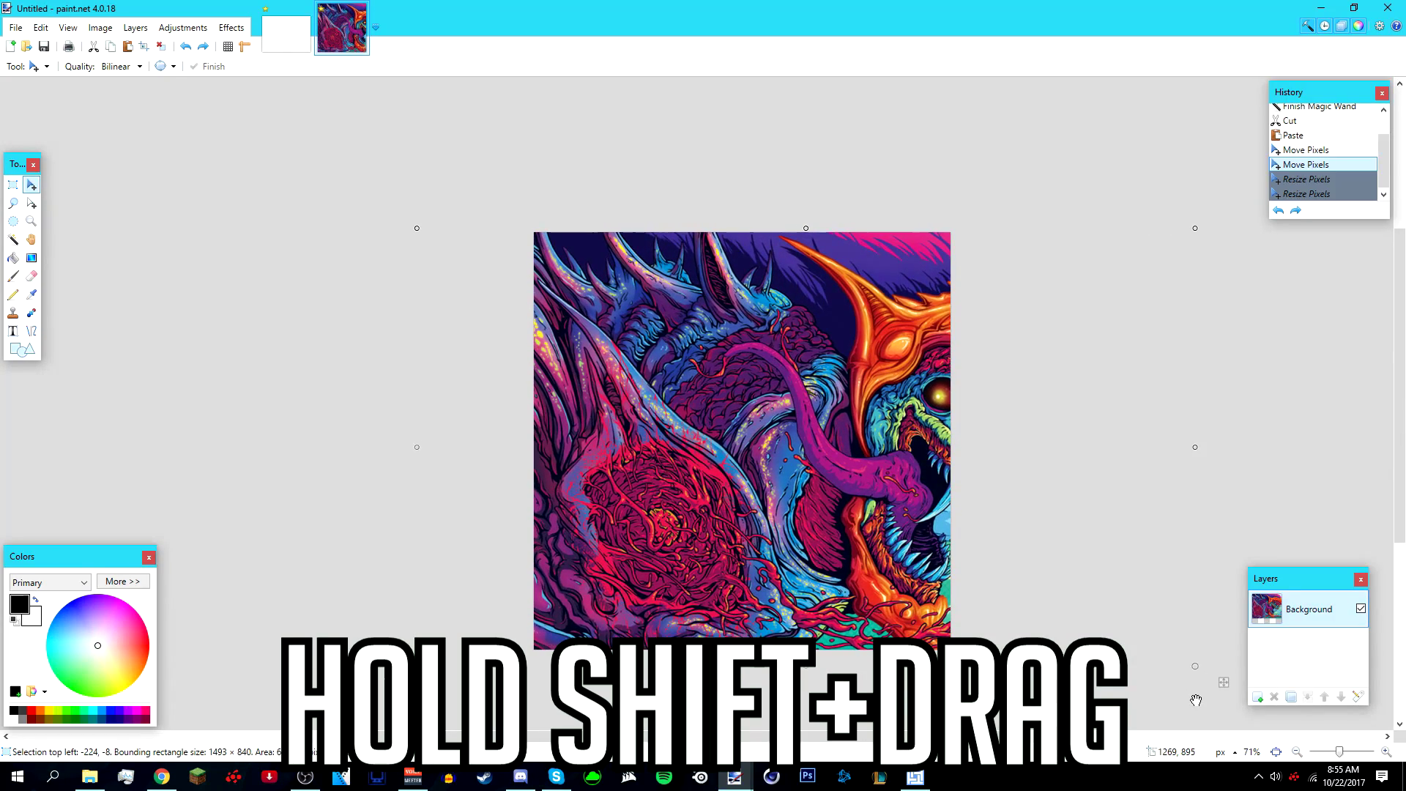
{"action": "left_click_drag", "start_coordinate": [967, 571], "coordinate": [839, 559]}
{"action": "mouse_move", "coordinate": [629, 501]}
{"action": "left_mouse_down"}
{"action": "mouse_move", "coordinate": [644, 505]}
{"action": "mouse_move", "coordinate": [625, 504]}
{"action": "left_mouse_up"}
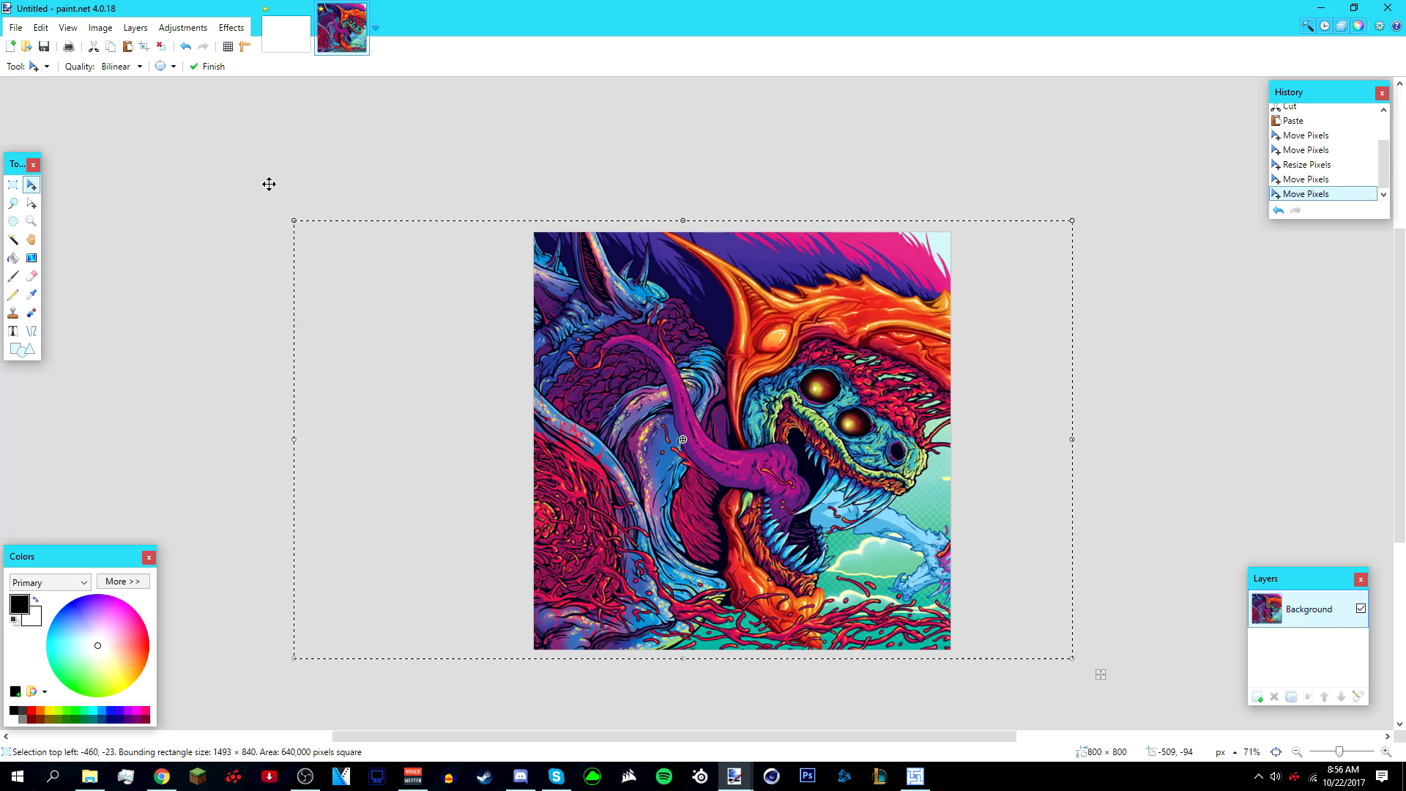
{"action": "left_click", "coordinate": [160, 47]}
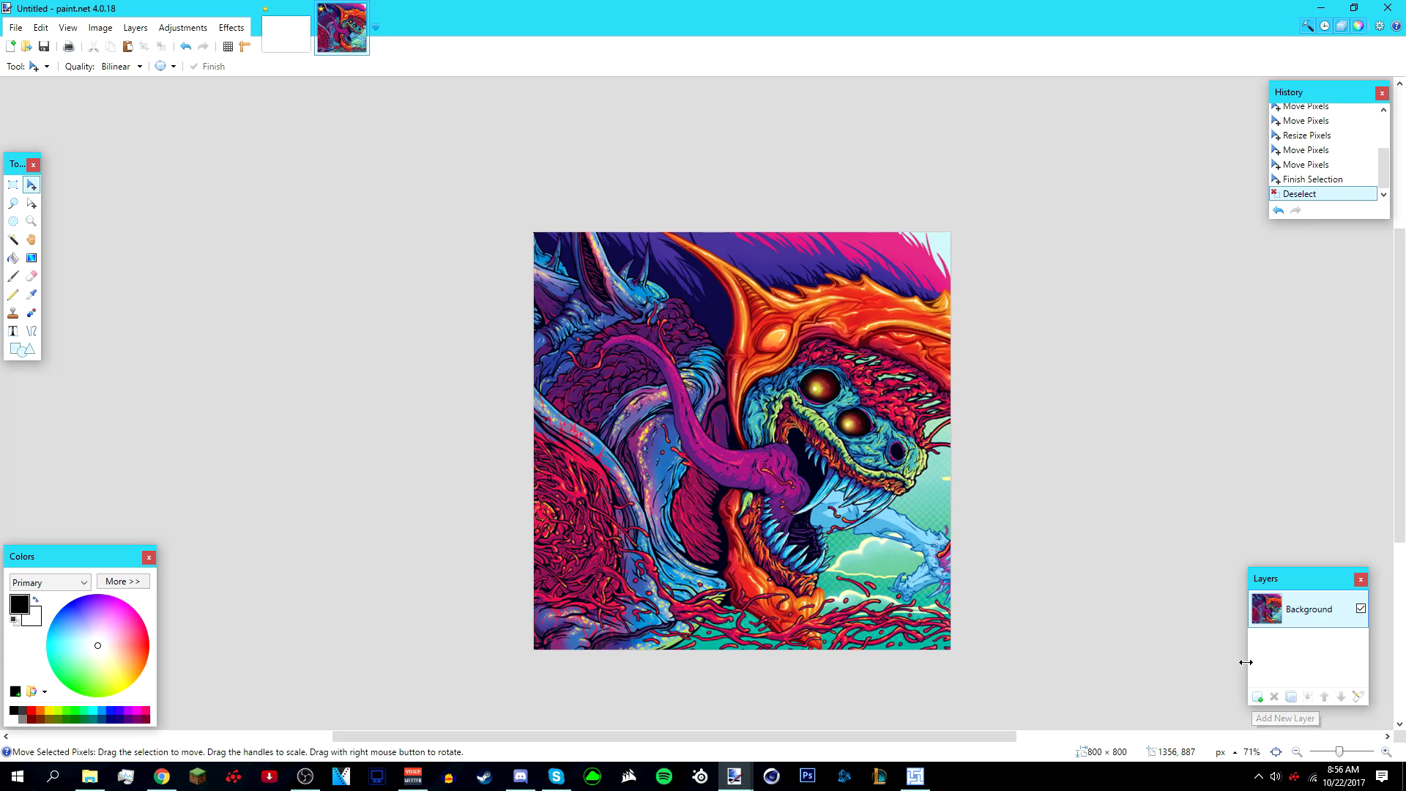
Add a new layer and place a black letter T near the canvas centre with the Text tool at font size 288
{"action": "left_click", "coordinate": [1257, 697]}
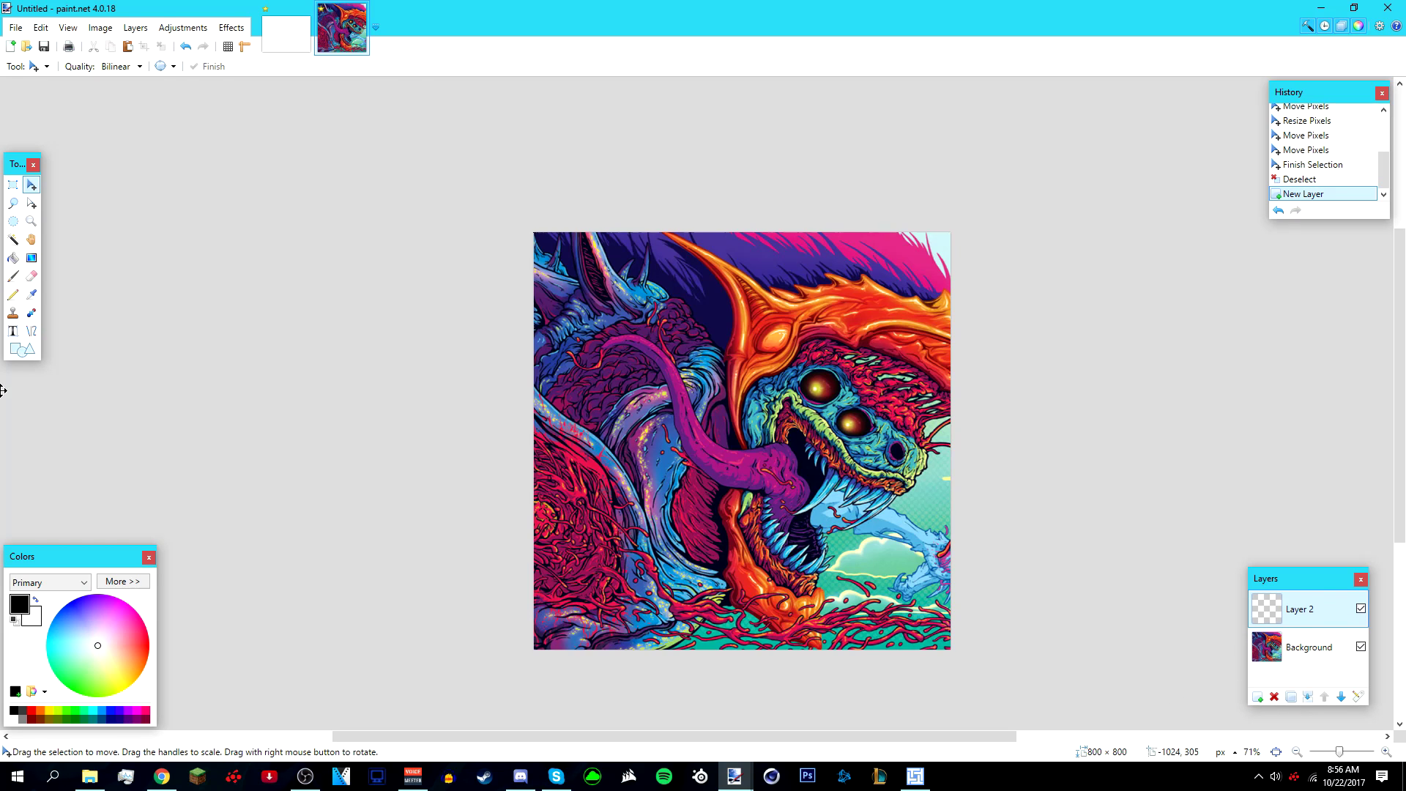
{"action": "left_click", "coordinate": [13, 331]}
{"action": "left_click", "coordinate": [691, 467]}
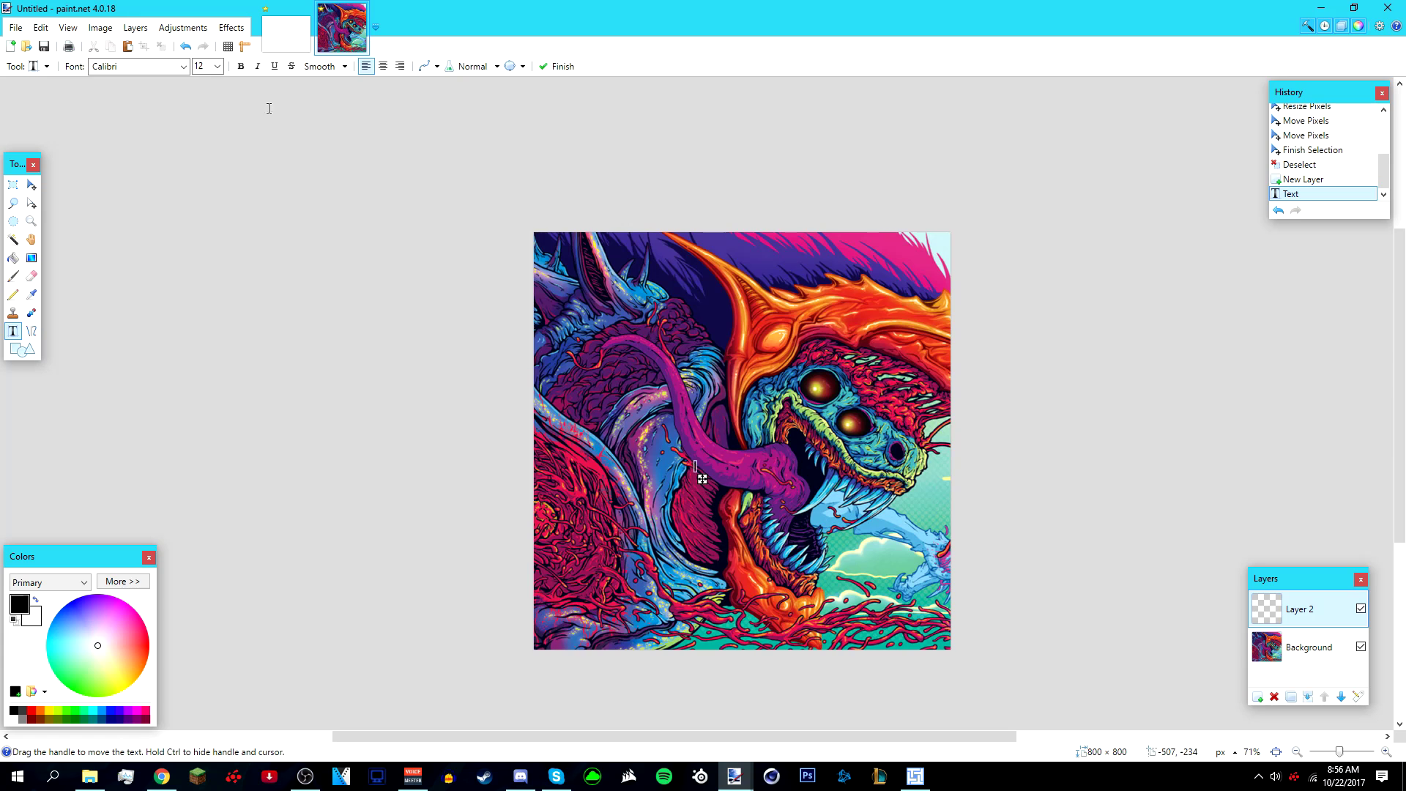
{"action": "left_click", "coordinate": [217, 66]}
{"action": "left_click", "coordinate": [218, 309]}
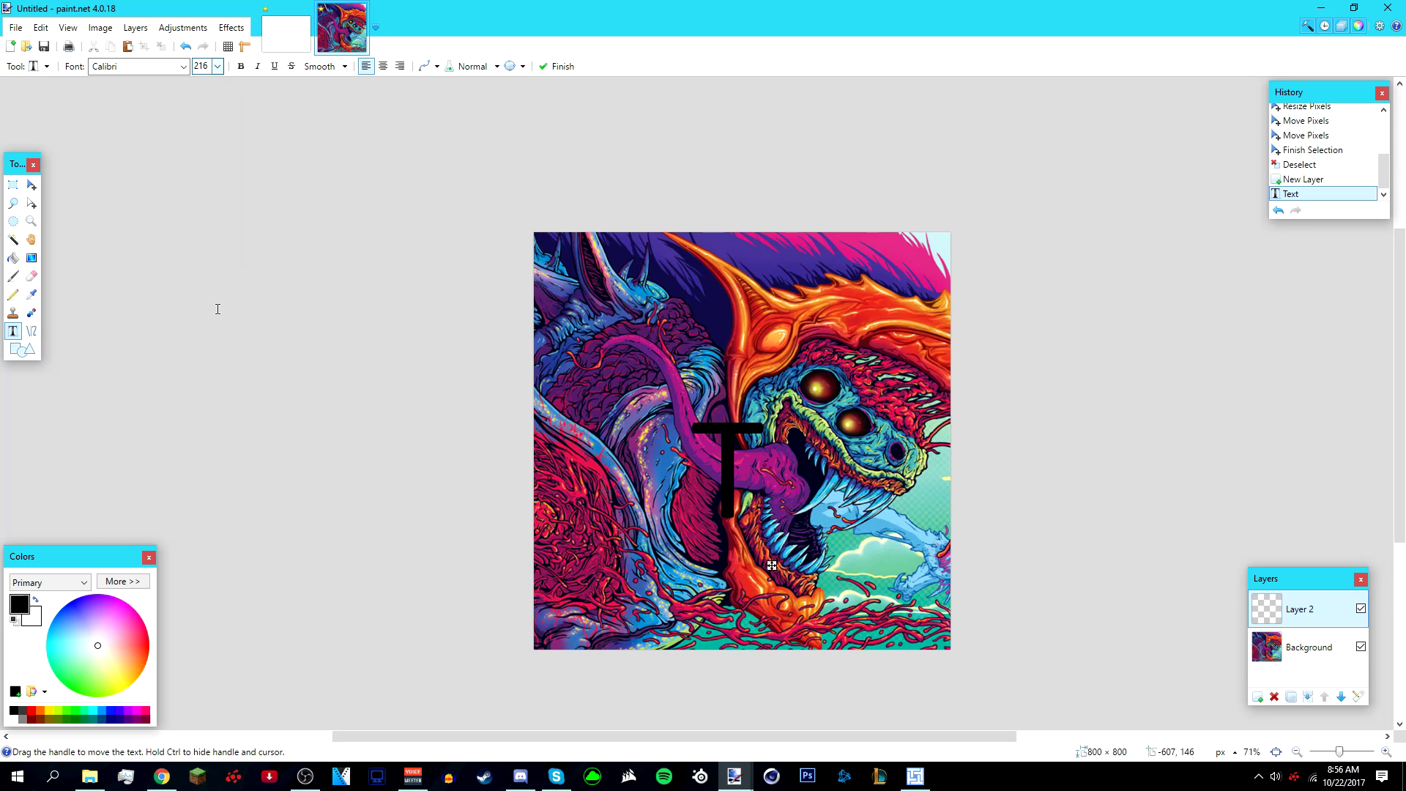
{"action": "left_click", "coordinate": [217, 66]}
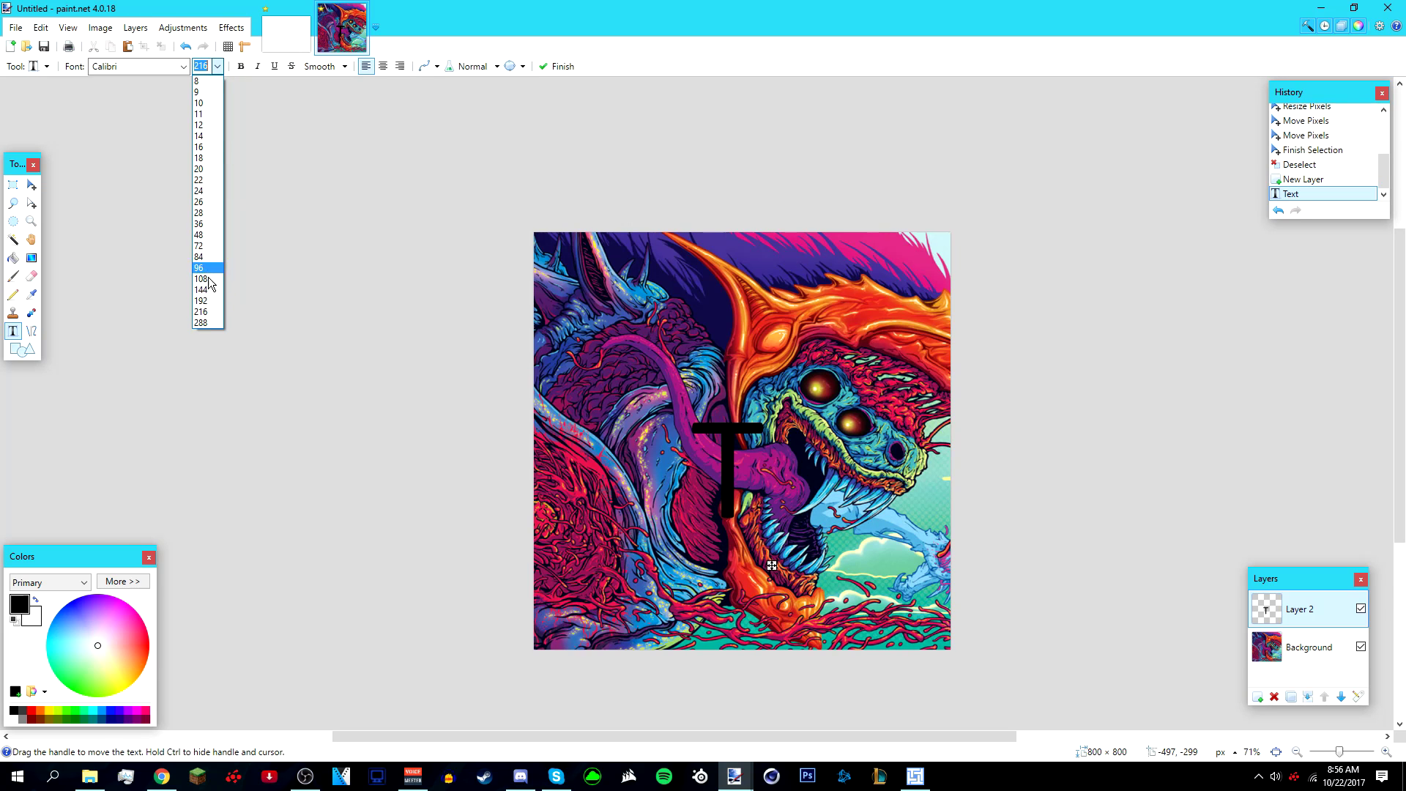
{"action": "left_click", "coordinate": [206, 323]}
Change the letter T's font to Gang of Three
{"action": "left_click", "coordinate": [183, 66]}
{"action": "left_click_drag", "start_coordinate": [301, 209], "coordinate": [298, 262]}
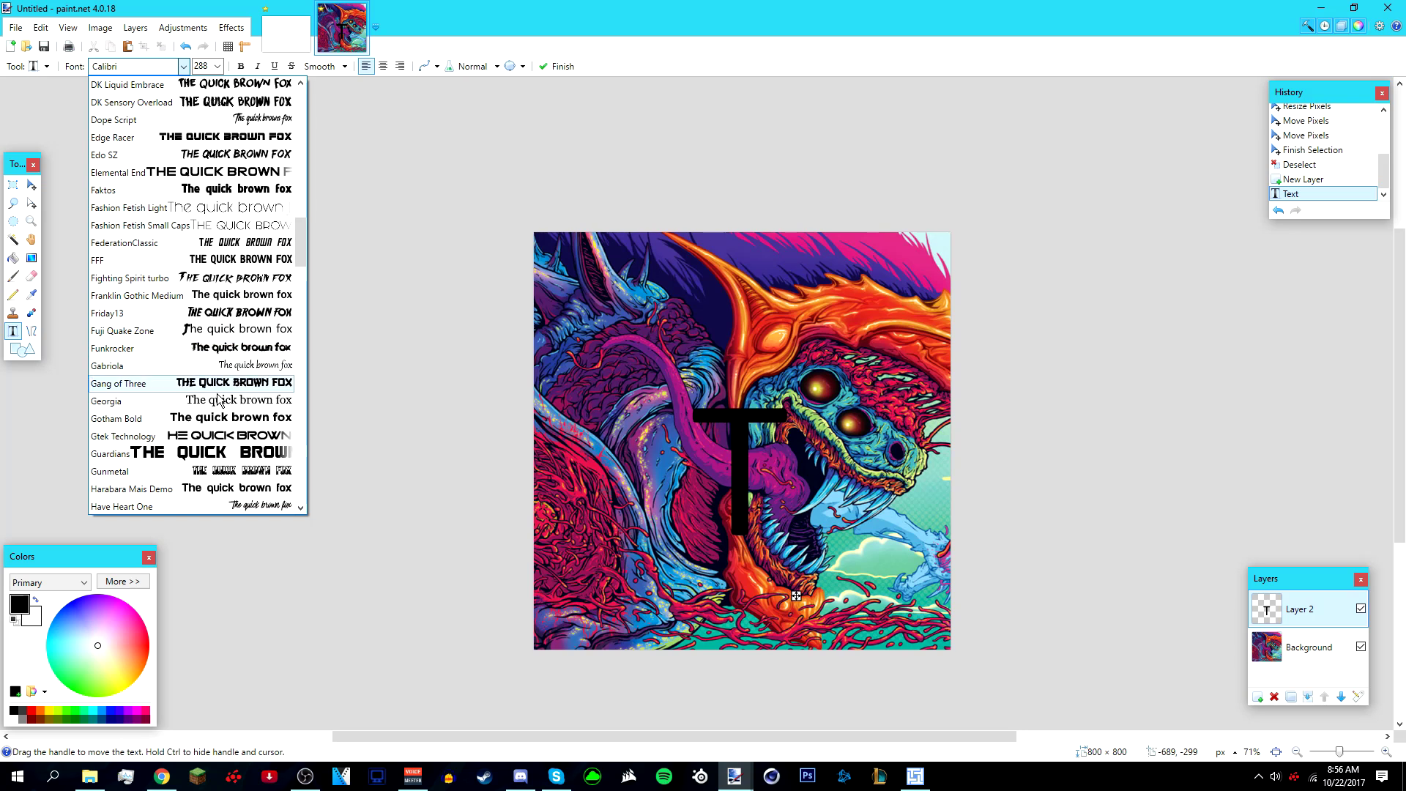
{"action": "scroll", "coordinate": [212, 461], "scroll_direction": "down", "scroll_amount": 1}
{"action": "left_click", "coordinate": [128, 336]}
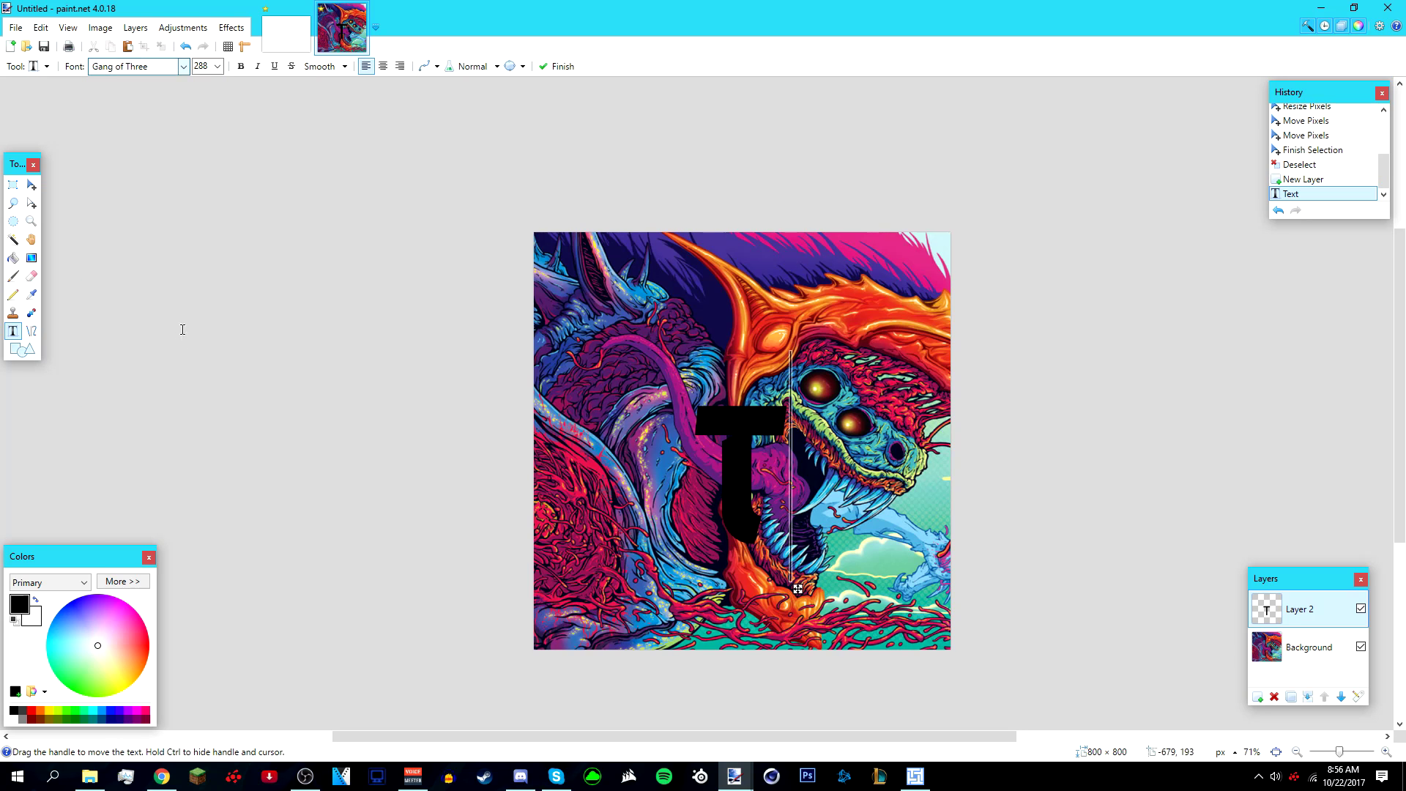
Set the letter T's font size to 500 and move it up and left to the middle of the canvas
{"action": "left_click", "coordinate": [217, 67]}
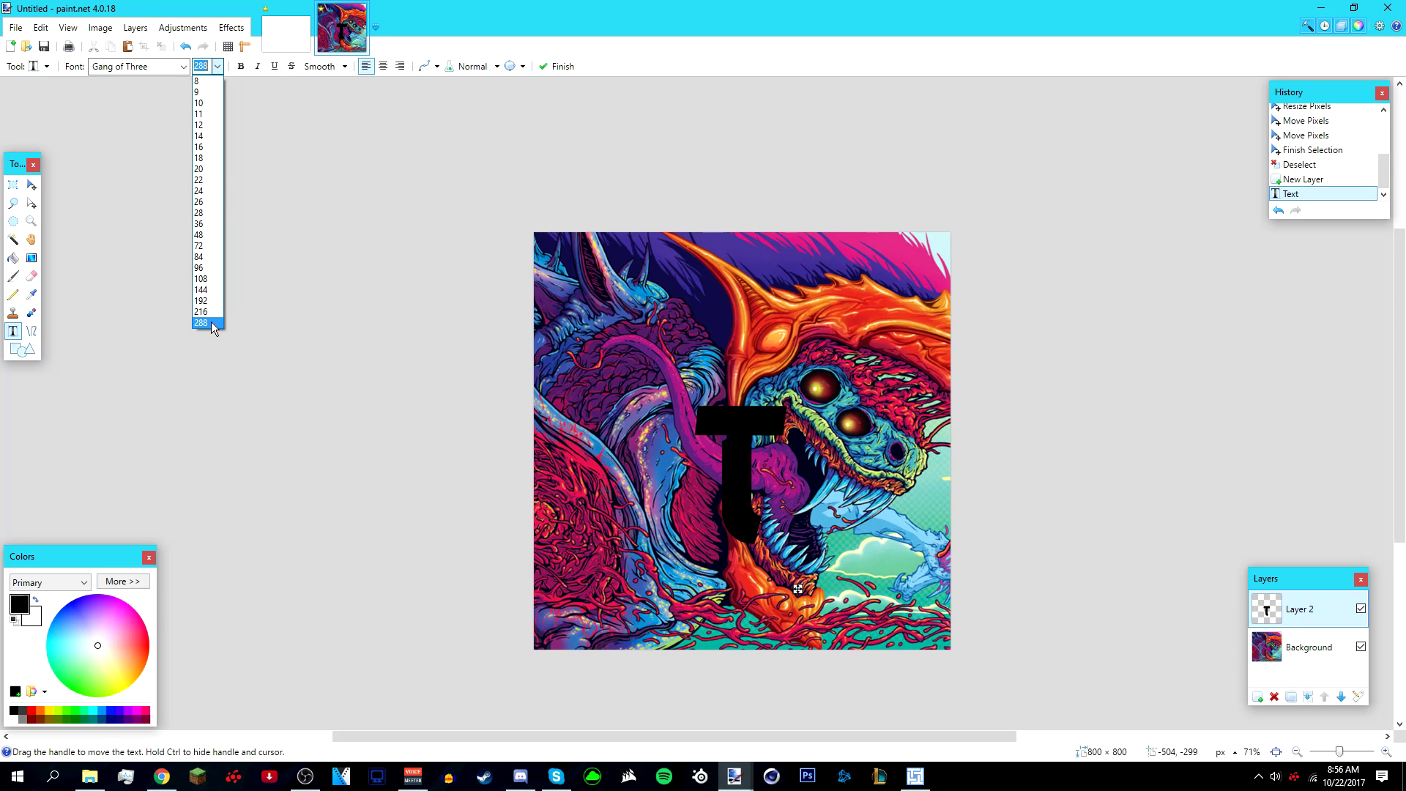
{"action": "left_click", "coordinate": [218, 66]}
{"action": "double_click", "coordinate": [201, 66]}
{"action": "type", "text": "500"}
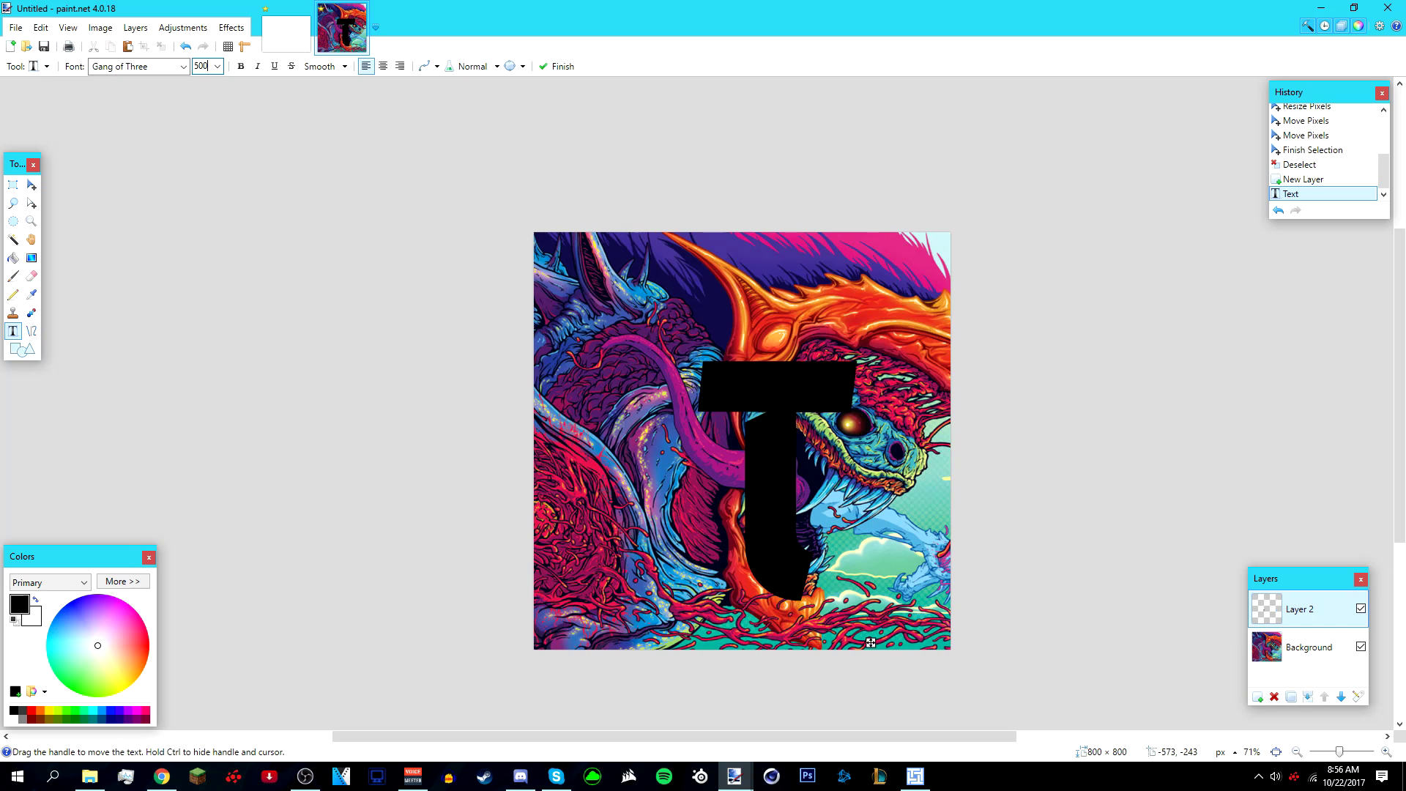
{"action": "left_click_drag", "start_coordinate": [870, 643], "coordinate": [841, 612]}
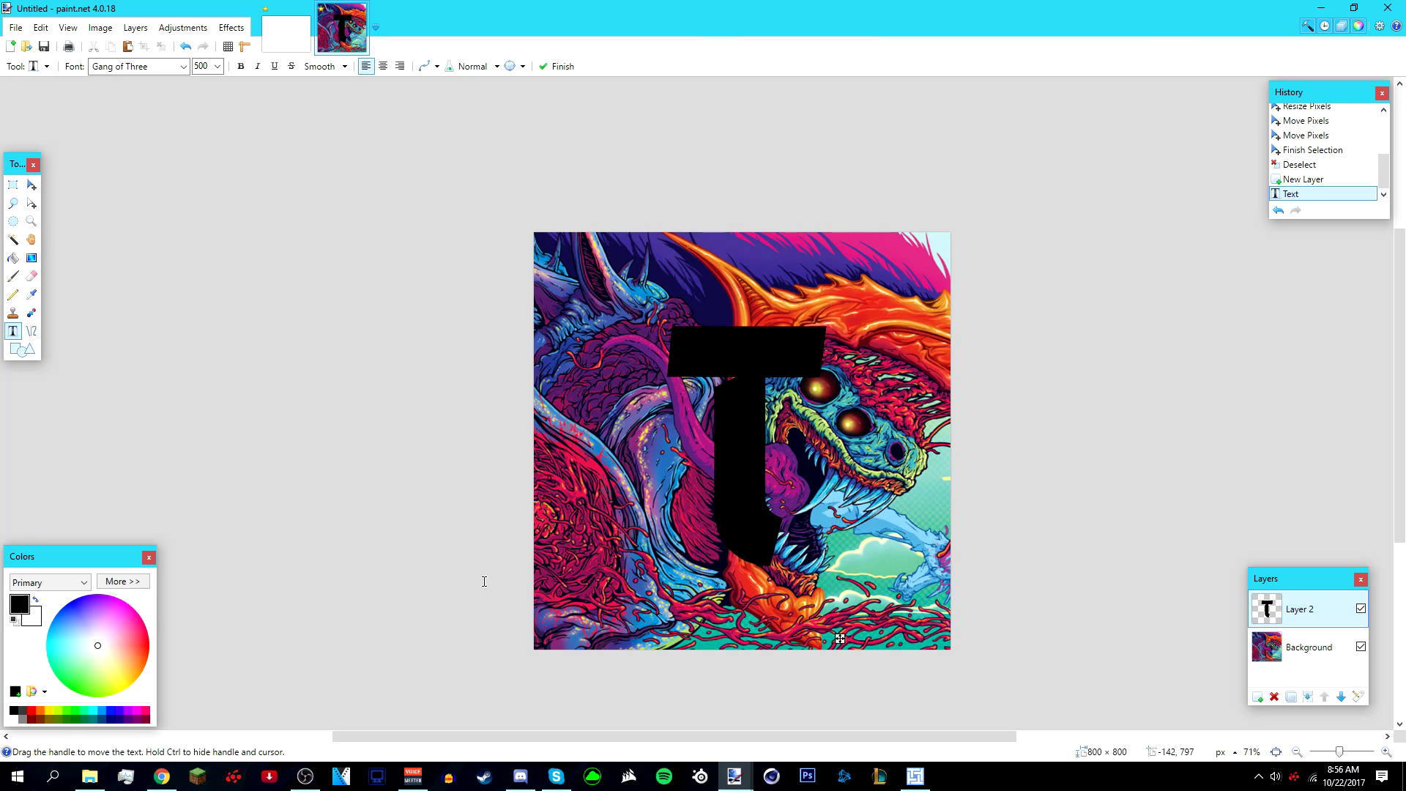
Make white the primary and black the secondary color, and select the letter T with the Magic Wand
{"action": "left_click", "coordinate": [11, 243]}
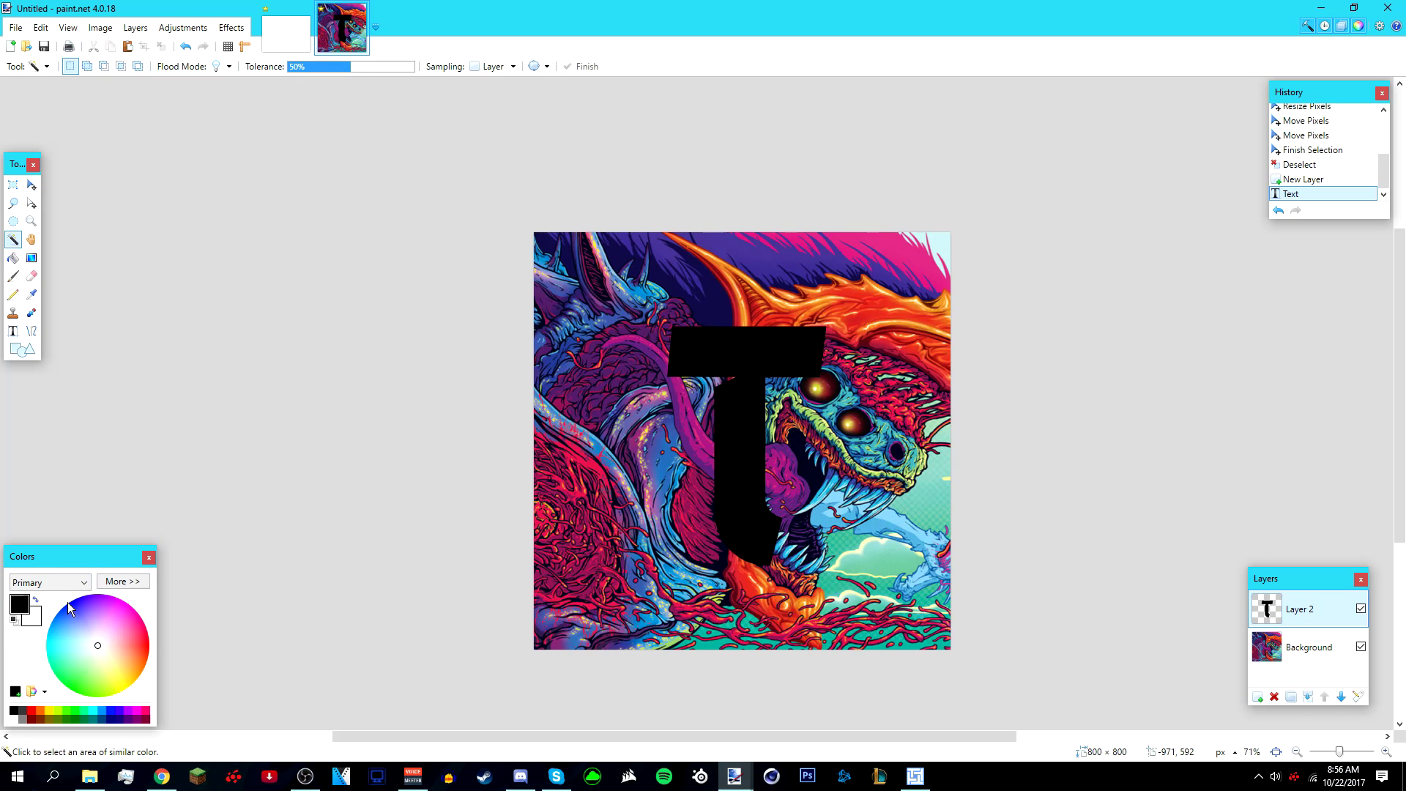
{"action": "left_click", "coordinate": [35, 600]}
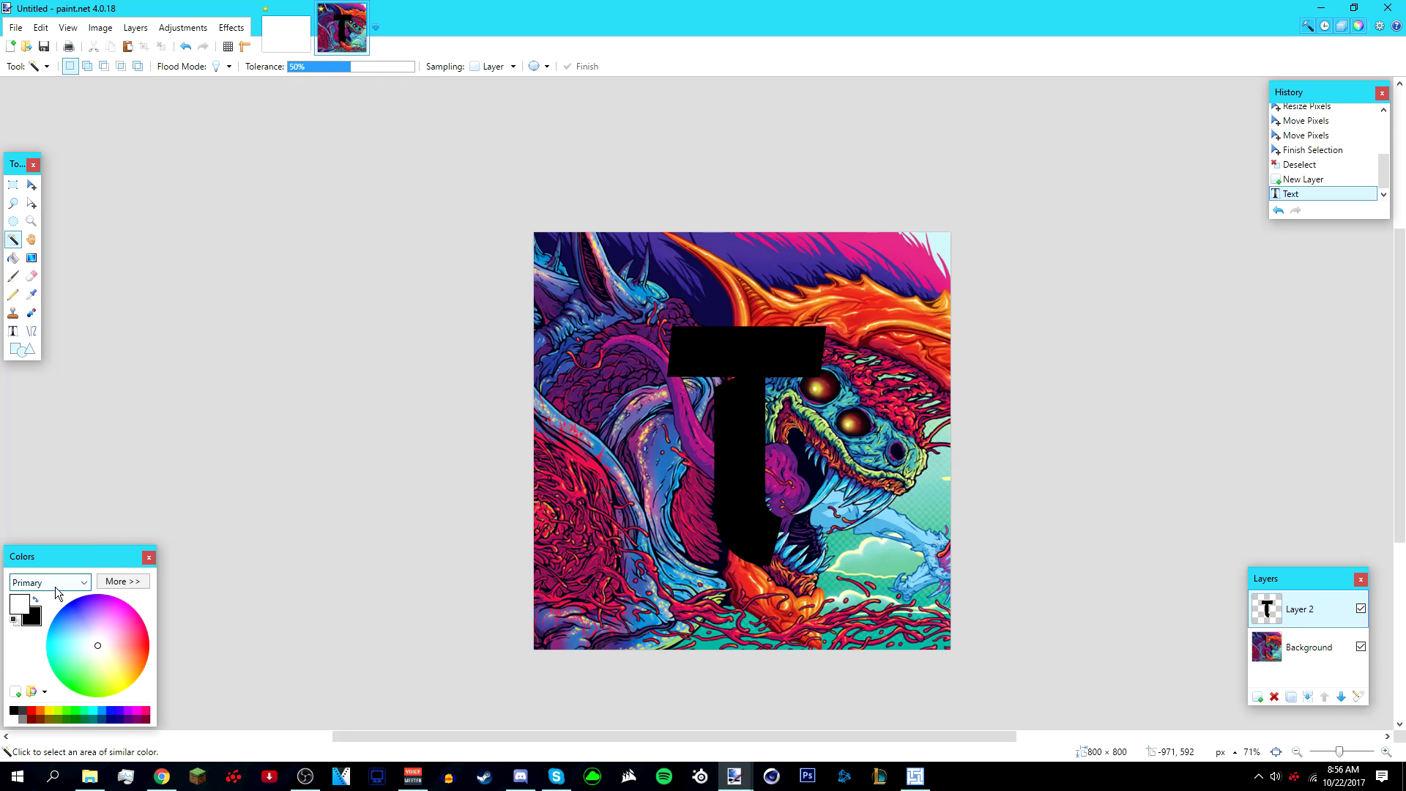
{"action": "left_click", "coordinate": [14, 710]}
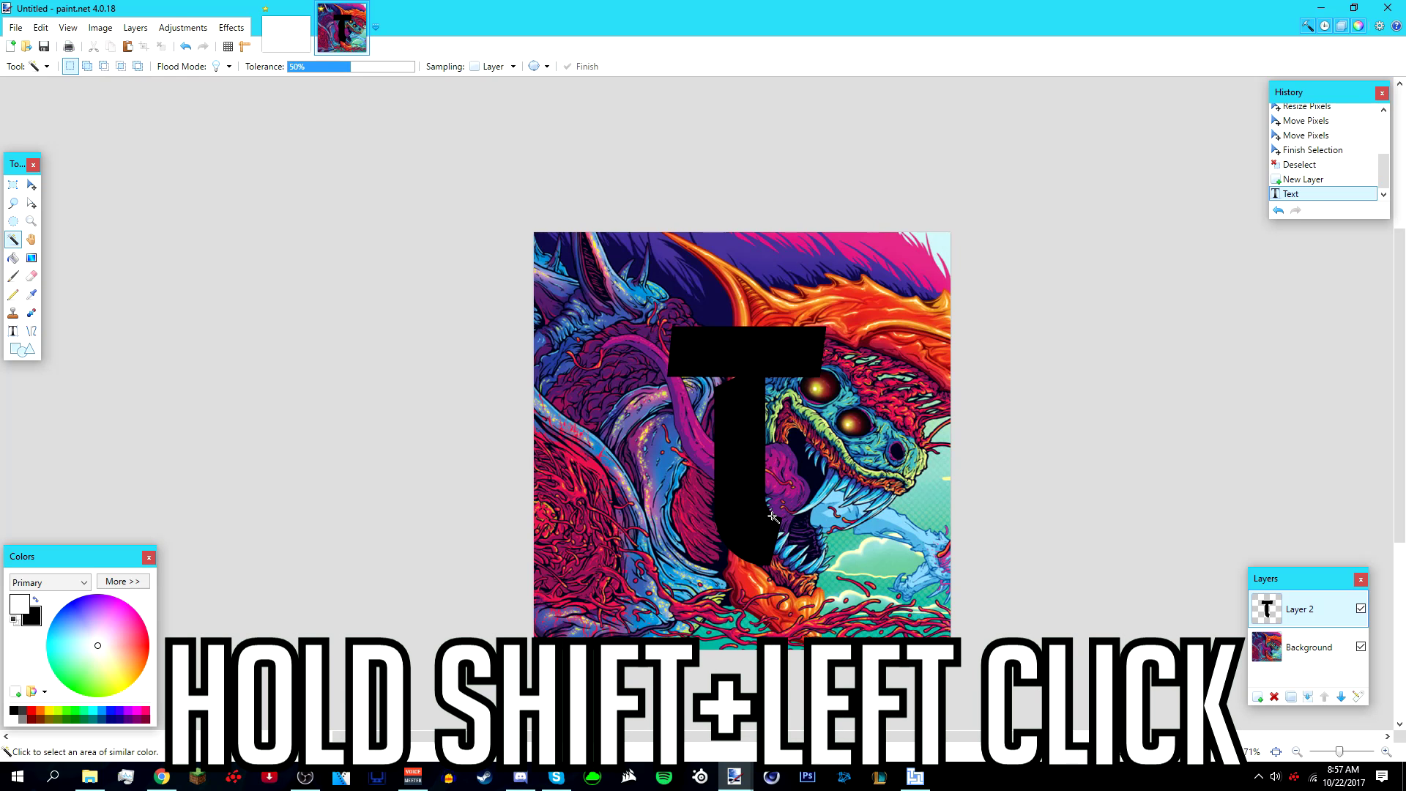
{"action": "left_click", "coordinate": [737, 467], "text": "shift"}
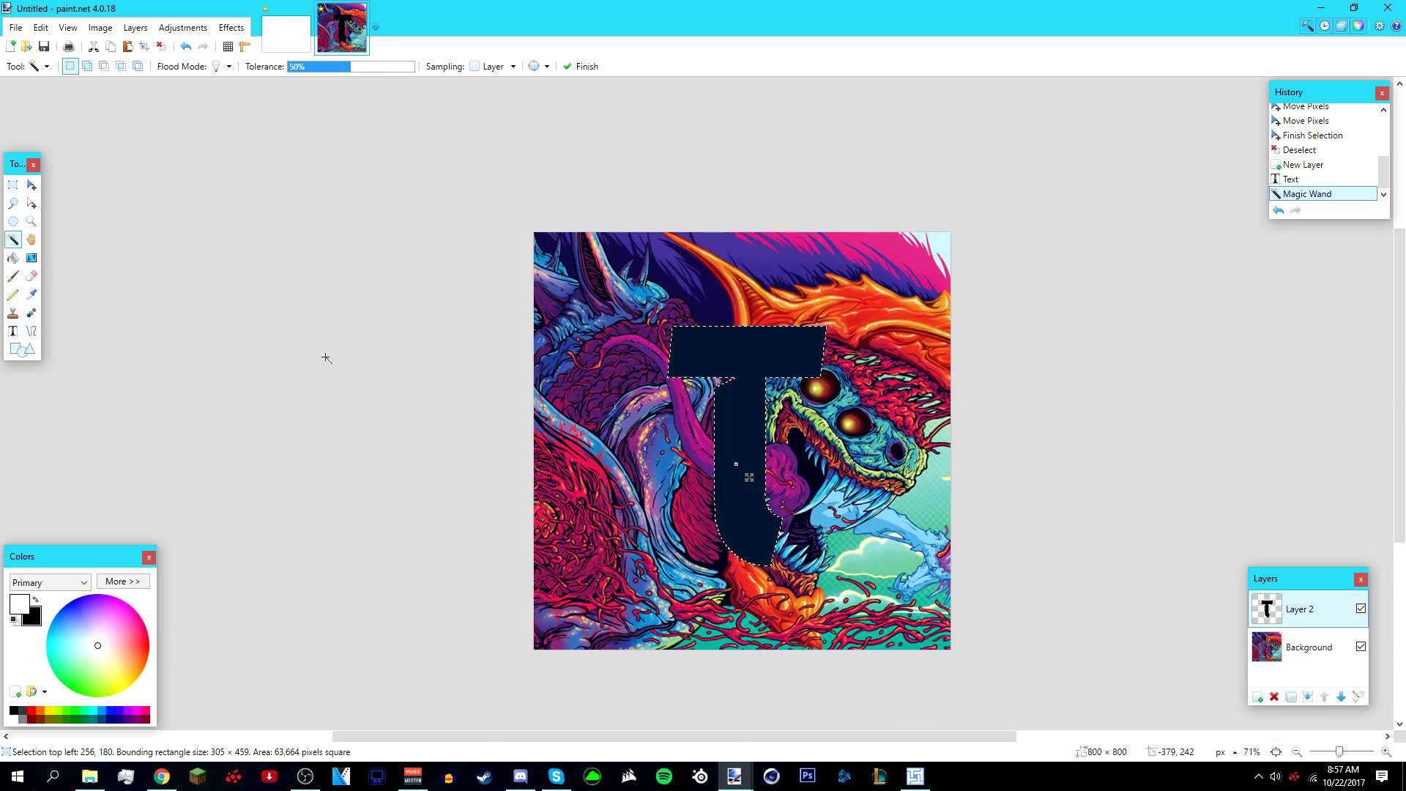
Fill the selected T with a vertical linear gradient from white above the letter to black below it, and deselect
{"action": "left_click", "coordinate": [32, 260]}
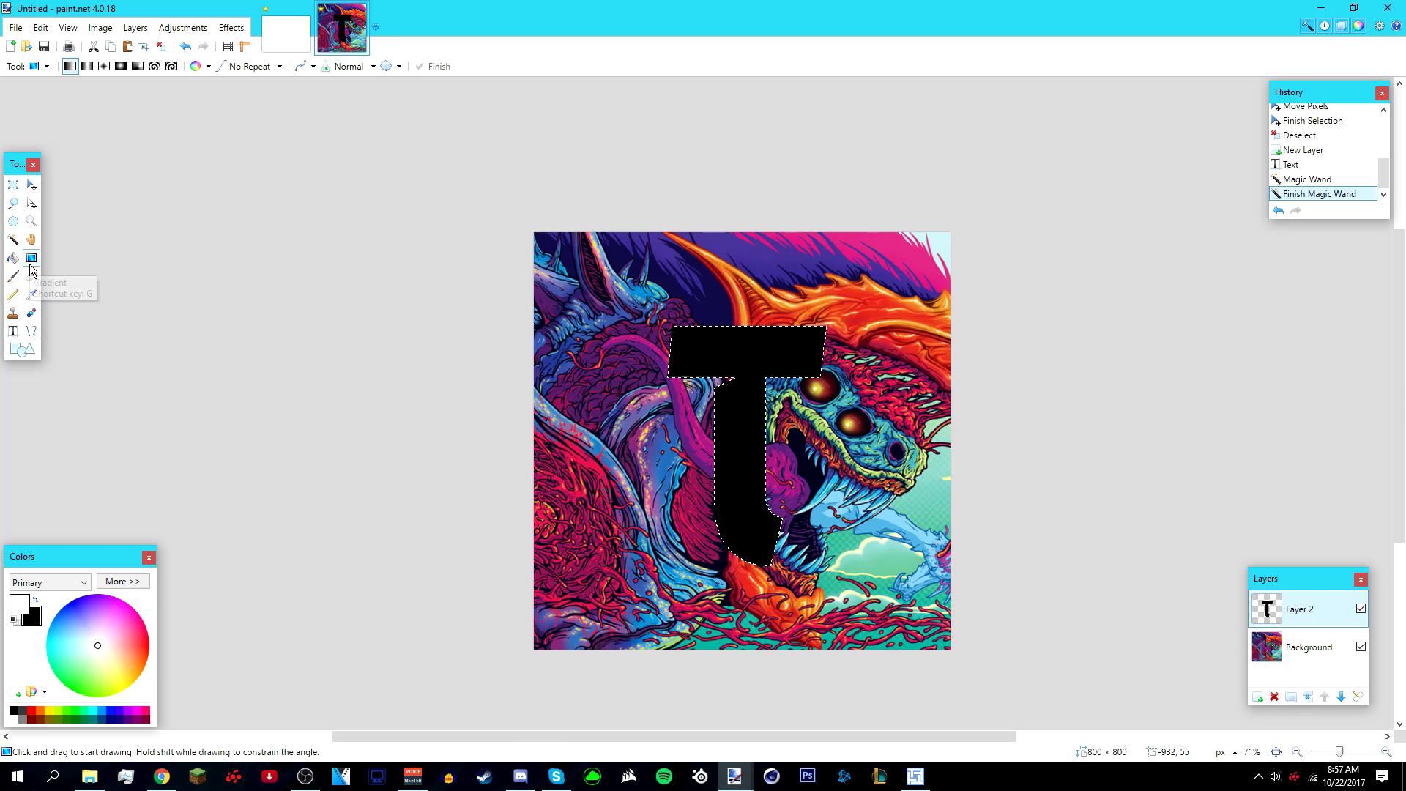
{"action": "left_click_drag", "start_coordinate": [744, 325], "coordinate": [760, 634]}
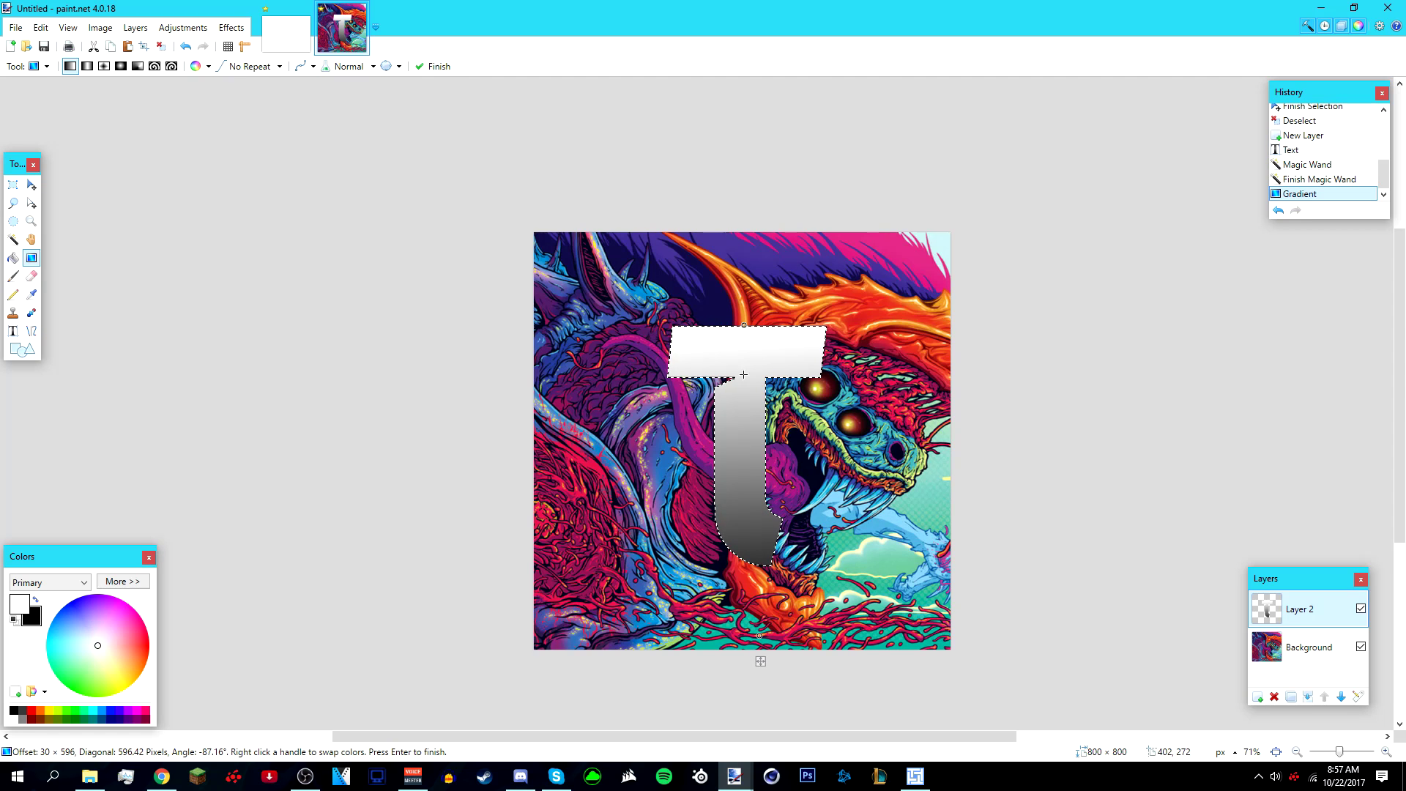
{"action": "left_click_drag", "start_coordinate": [744, 325], "coordinate": [742, 298]}
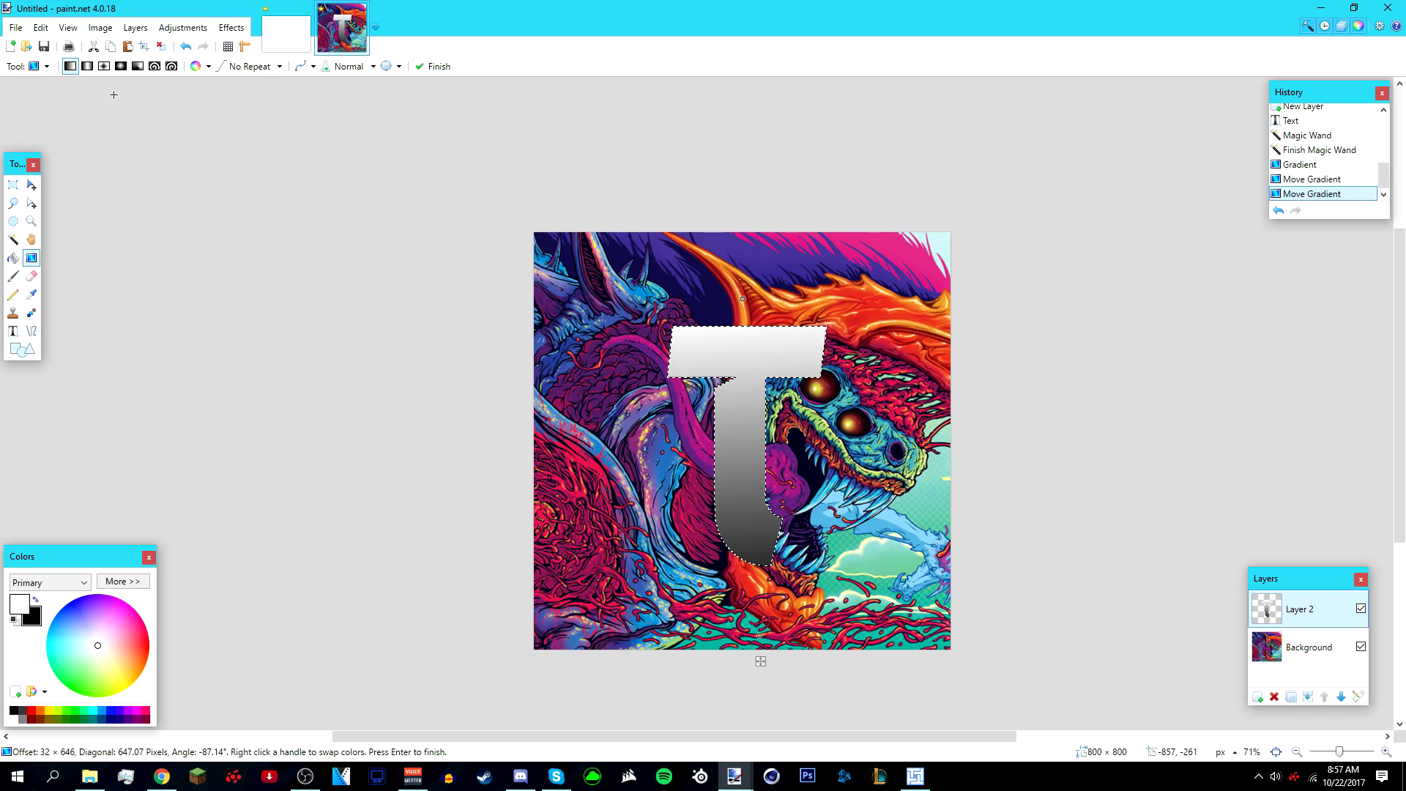
{"action": "left_click", "coordinate": [164, 46]}
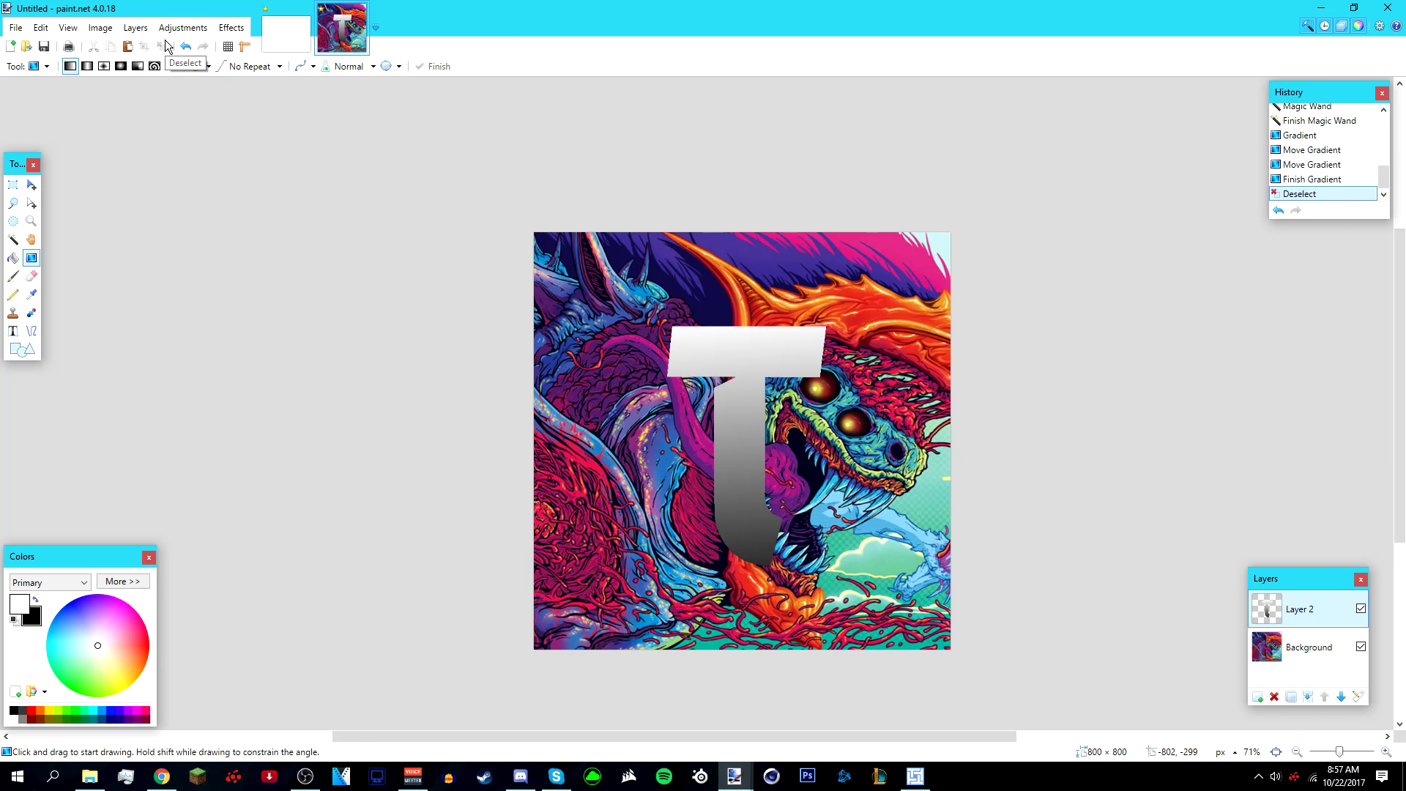
Apply the Glow effect to the T layer with radius 6, brightness -50 and contrast 10
{"action": "left_click", "coordinate": [218, 33]}
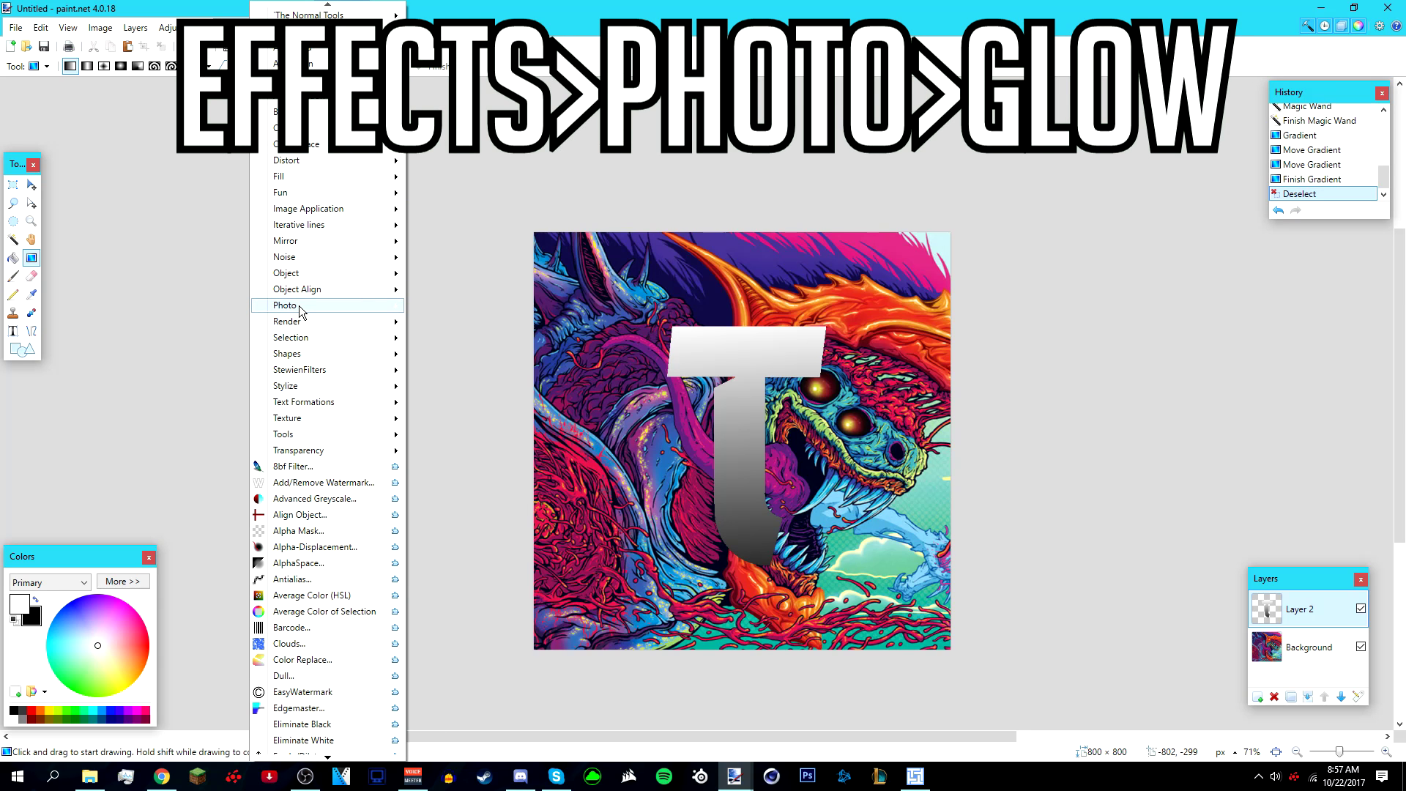
{"action": "mouse_move", "coordinate": [375, 307]}
{"action": "left_click", "coordinate": [478, 276]}
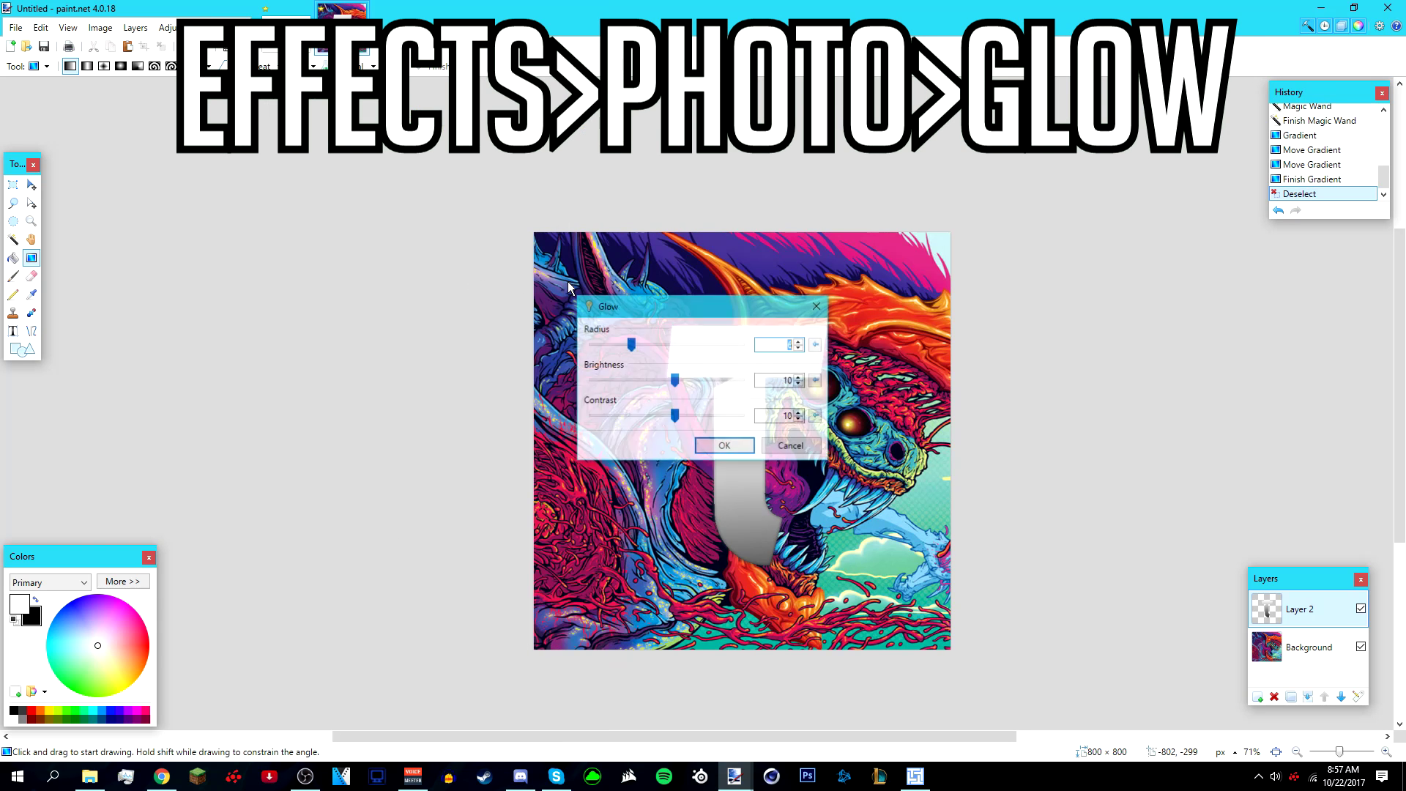
{"action": "left_click_drag", "start_coordinate": [716, 317], "coordinate": [1050, 96]}
{"action": "left_click_drag", "start_coordinate": [1007, 174], "coordinate": [962, 174]}
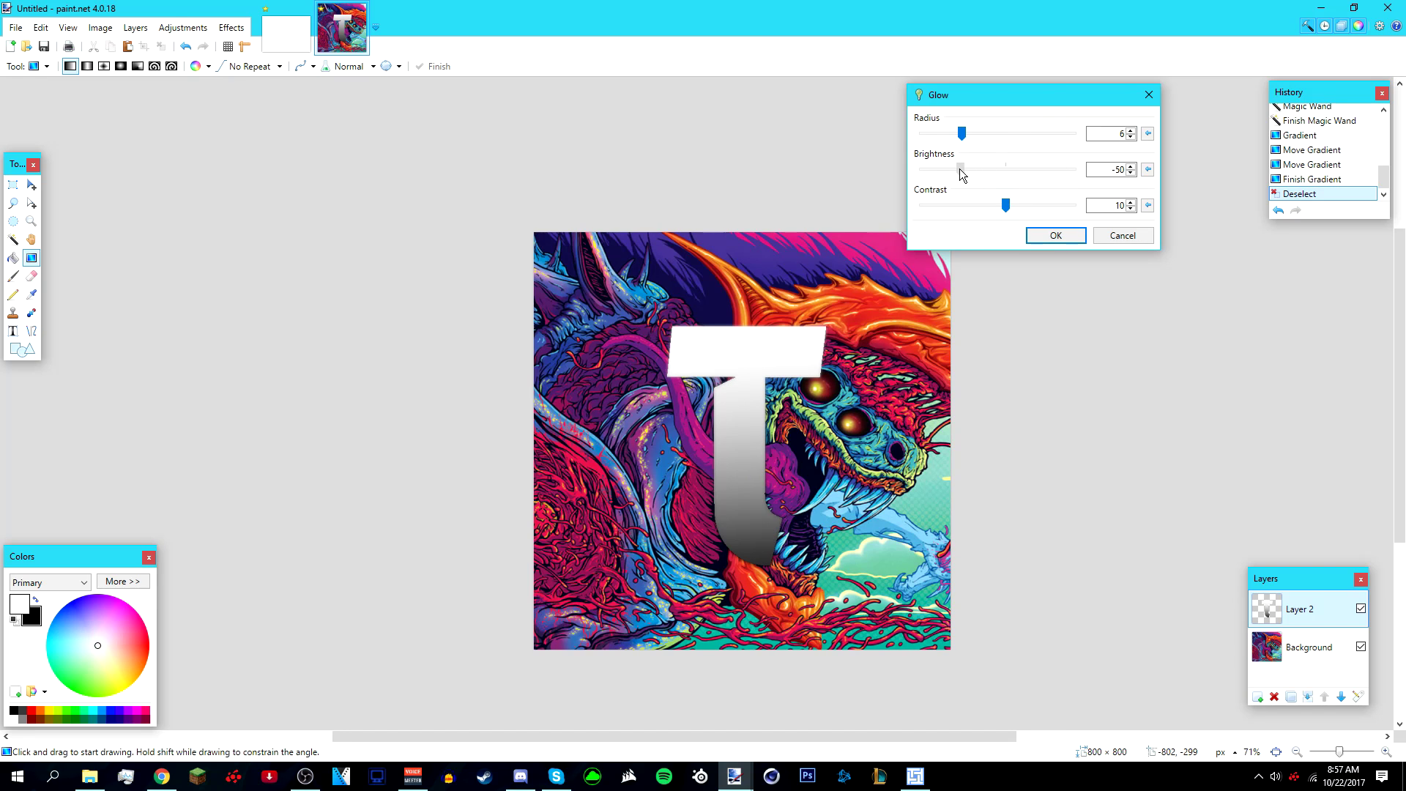
{"action": "left_click_drag", "start_coordinate": [1054, 108], "coordinate": [1032, 133]}
{"action": "left_click", "coordinate": [1031, 260]}
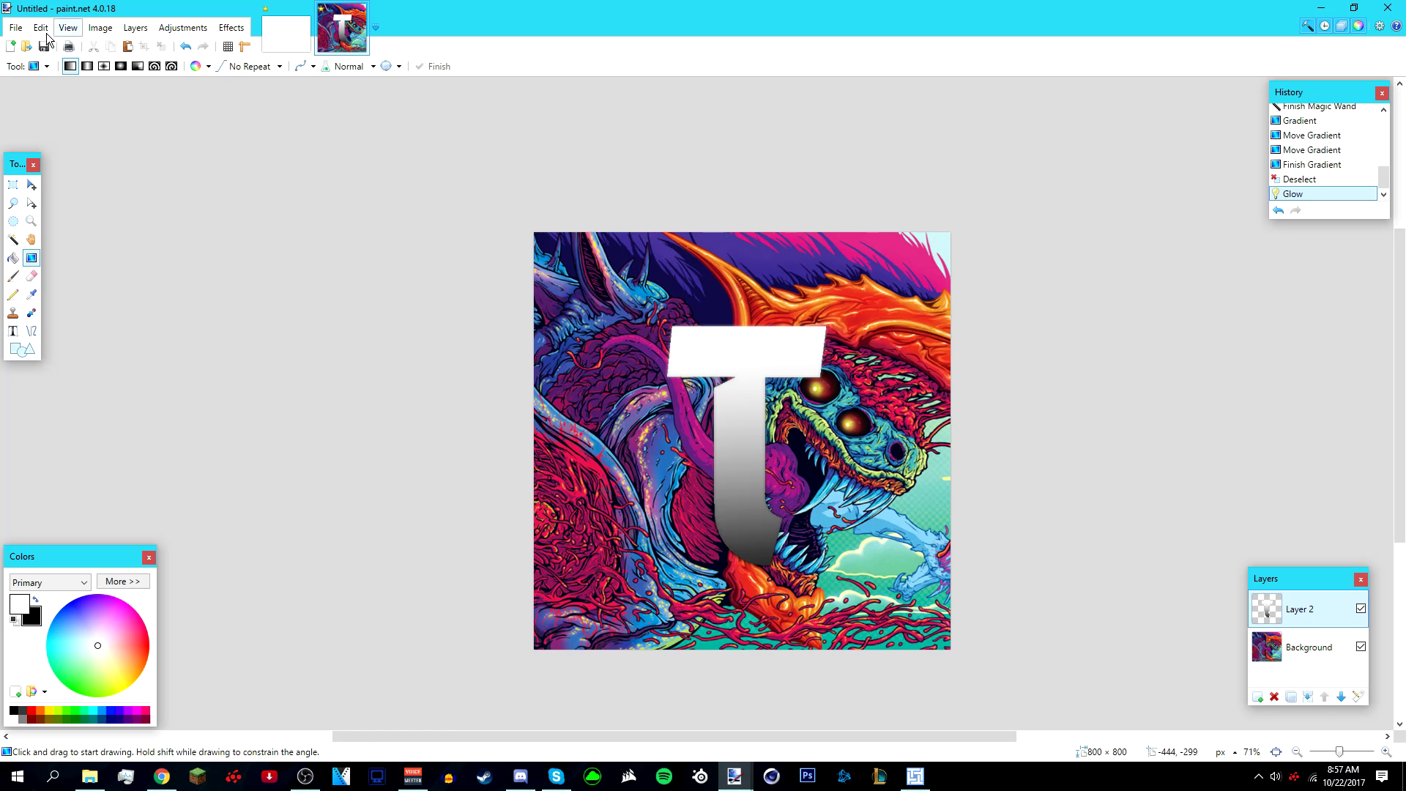
Activate the Move Selected Pixels tool and dismiss the three desktop notifications covering the layer list
{"action": "left_click", "coordinate": [30, 185]}
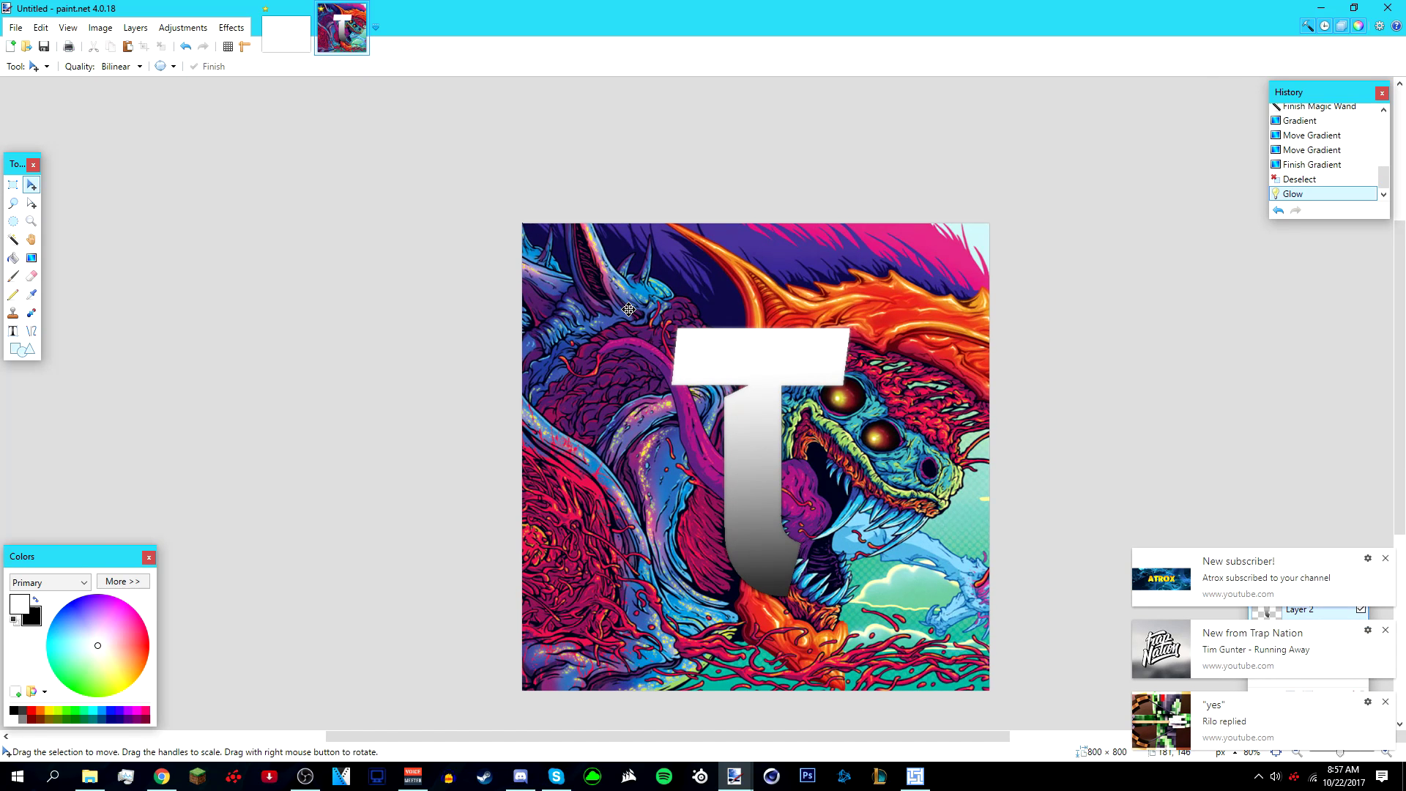
{"action": "left_click", "coordinate": [1385, 704]}
{"action": "left_click", "coordinate": [1385, 704]}
{"action": "left_click", "coordinate": [1385, 704]}
Open texture.png from the Pictures folder
{"action": "left_click", "coordinate": [11, 33]}
{"action": "left_click", "coordinate": [27, 60]}
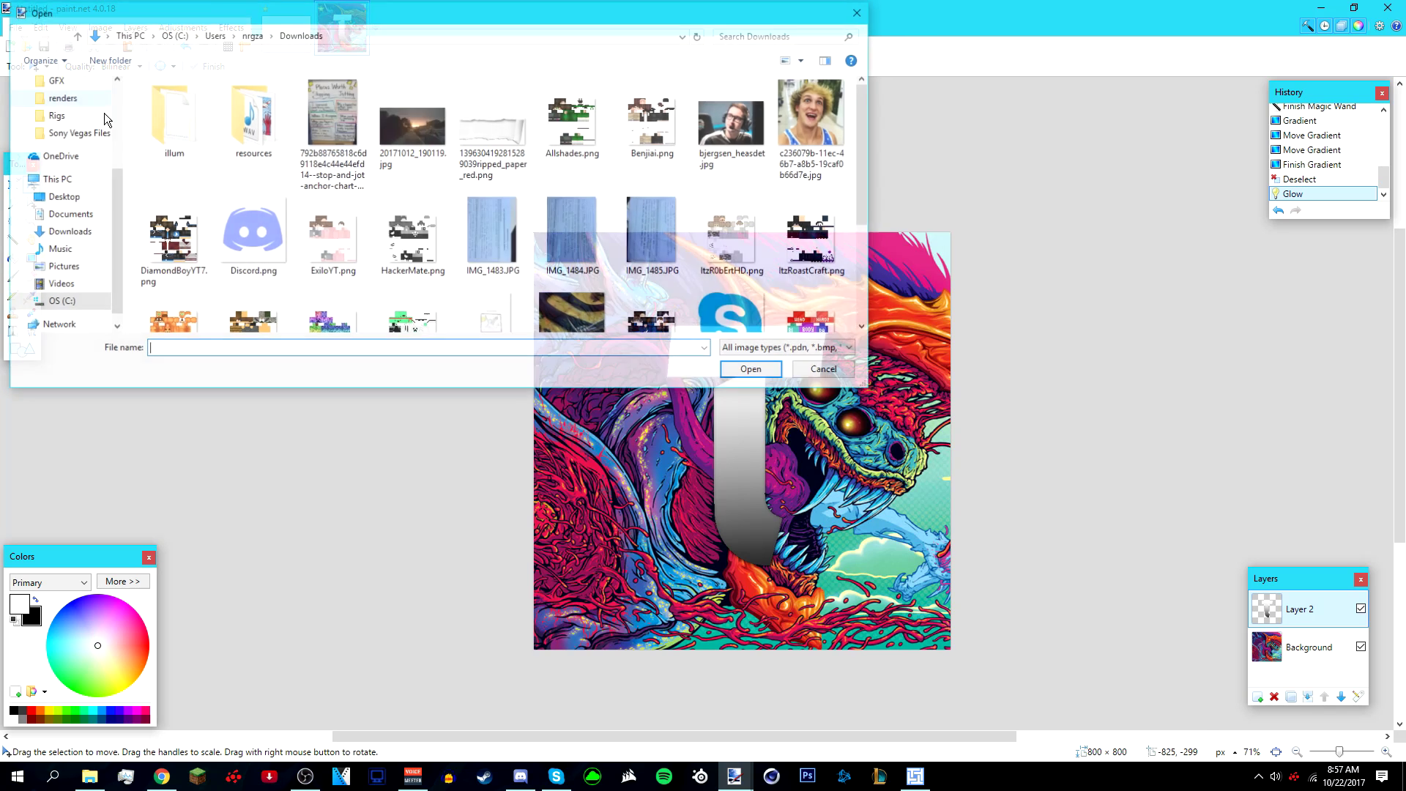
{"action": "left_click", "coordinate": [82, 267]}
{"action": "scroll", "coordinate": [680, 255], "scroll_direction": "down", "scroll_amount": 5}
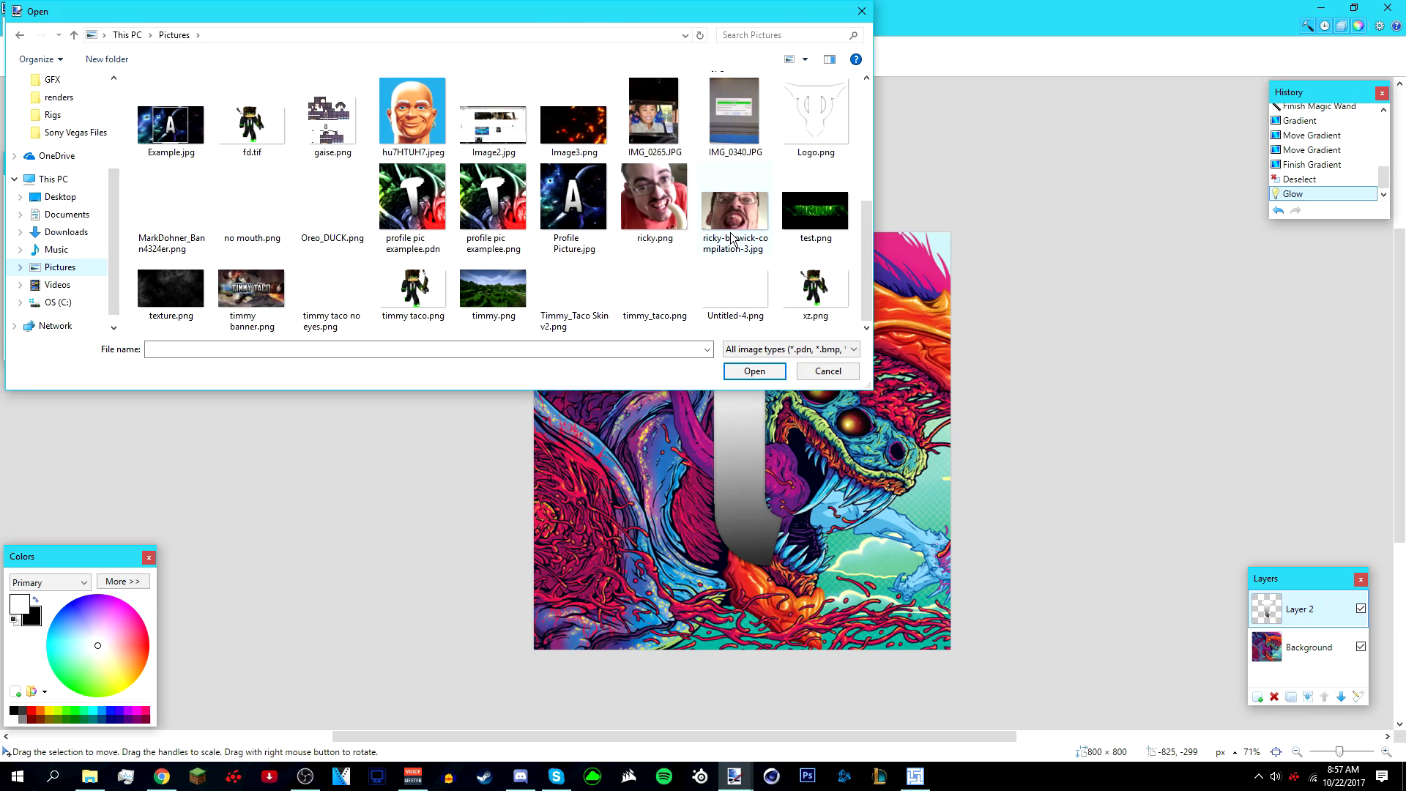
{"action": "left_click", "coordinate": [206, 315]}
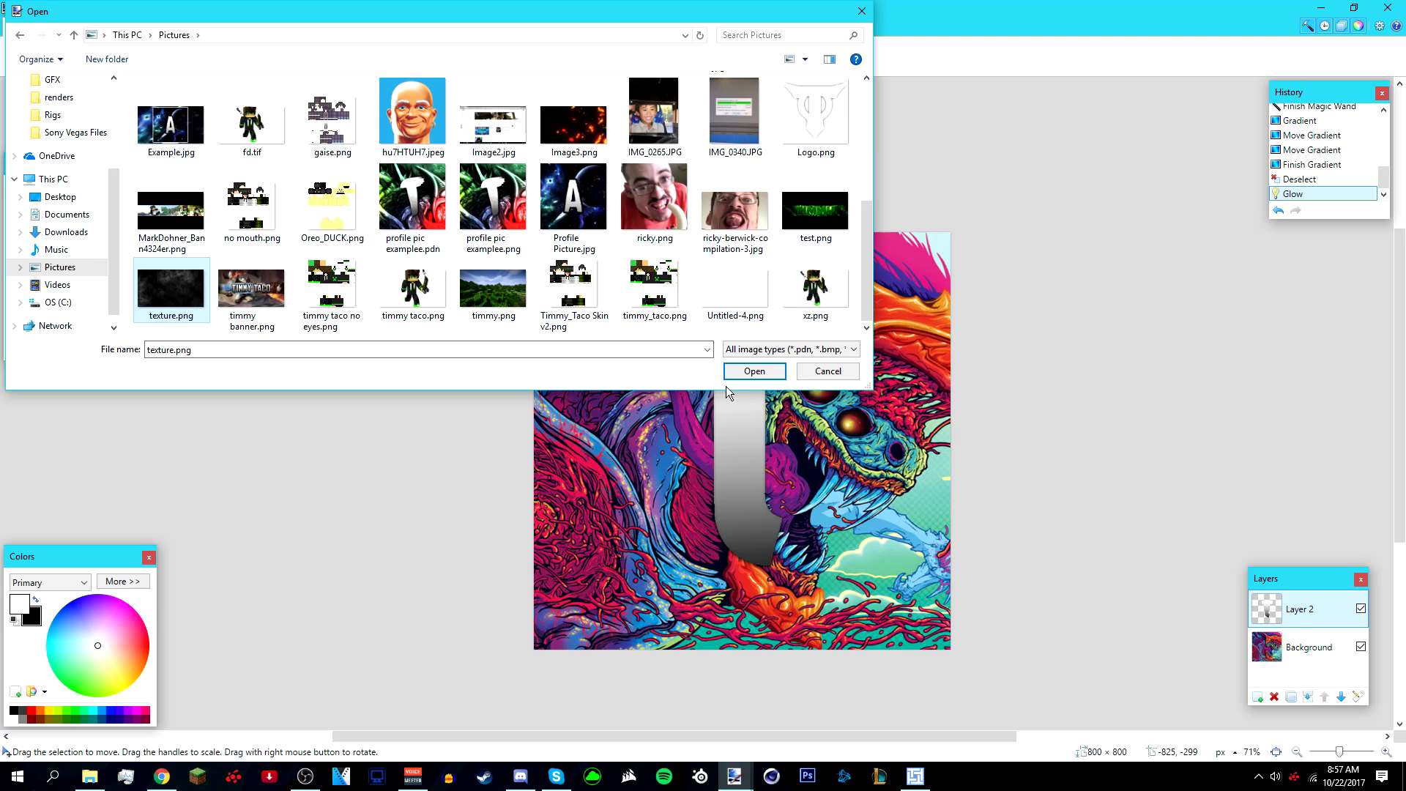
{"action": "left_click", "coordinate": [754, 371]}
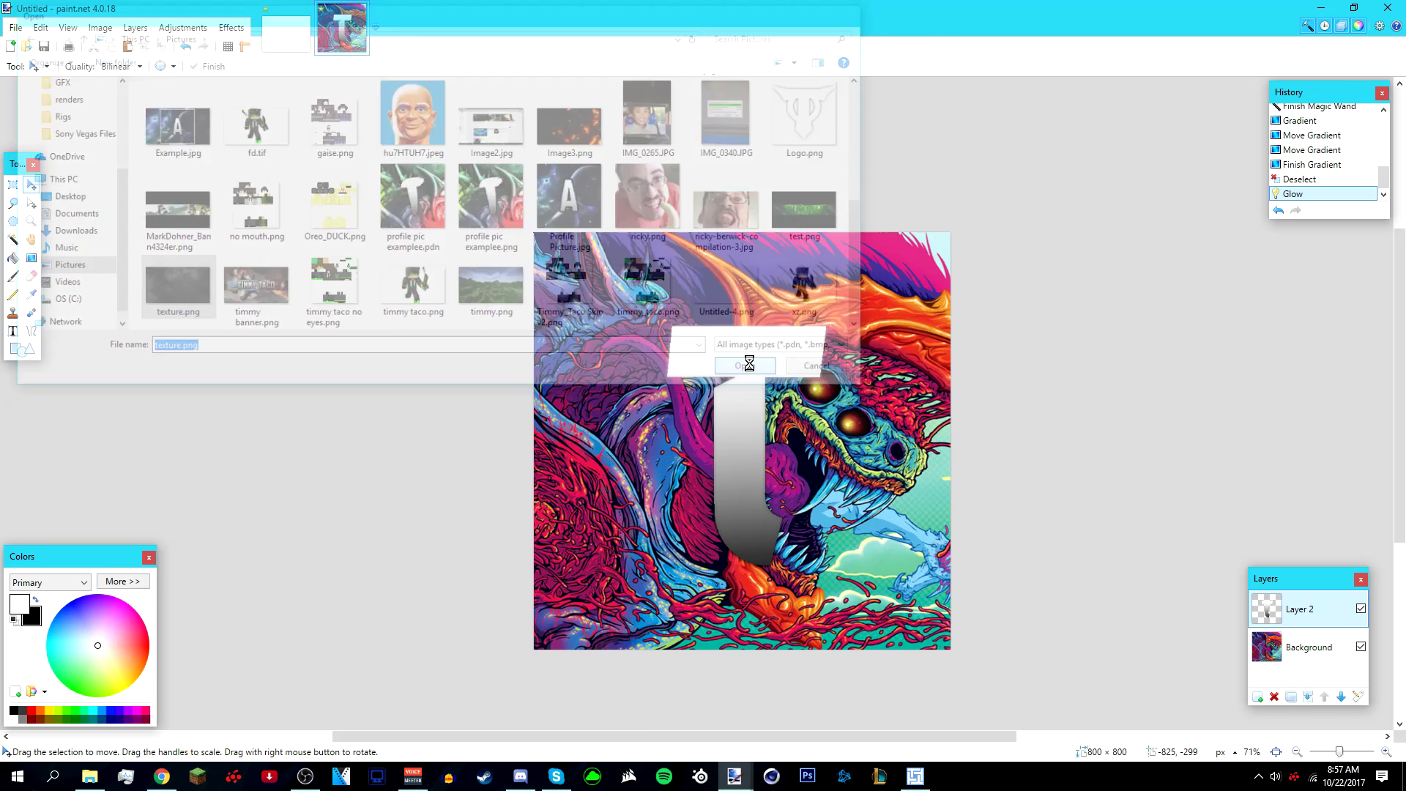
Copy the texture image and paste it onto a new layer above the T in the 800 × 800 image, keeping the canvas size
{"action": "key", "text": "ctrl+c"}
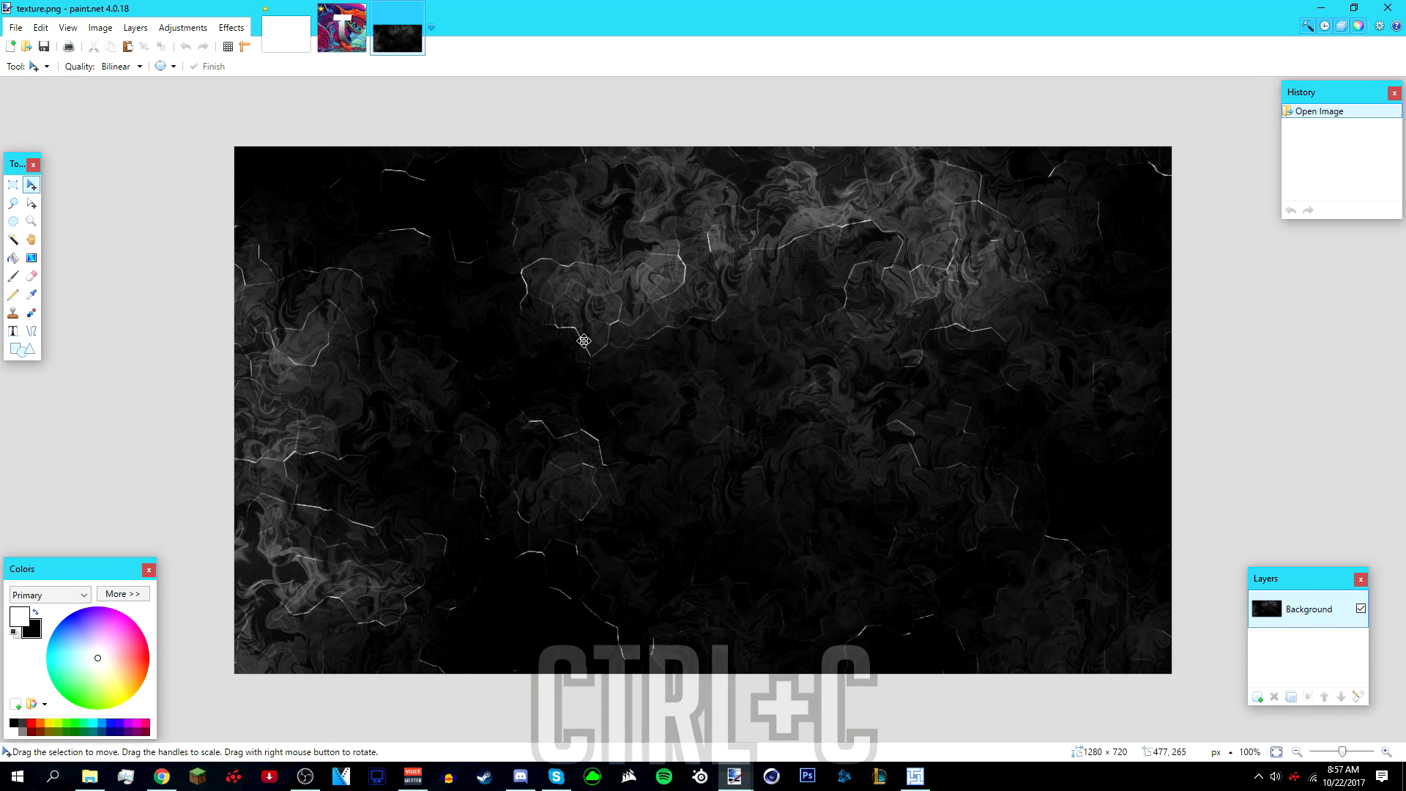
{"action": "left_click", "coordinate": [359, 44]}
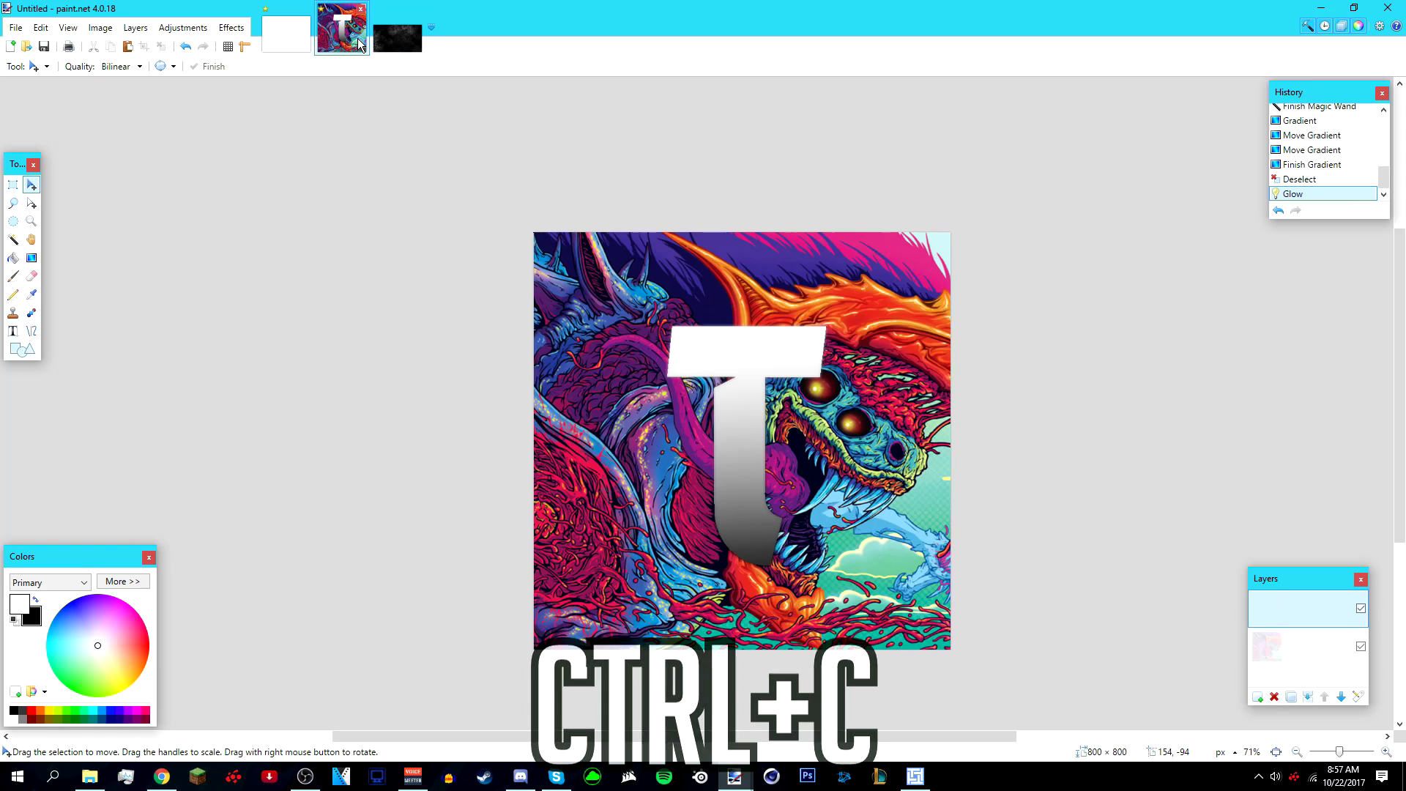
{"action": "left_click", "coordinate": [1258, 701]}
{"action": "key", "text": "ctrl+v"}
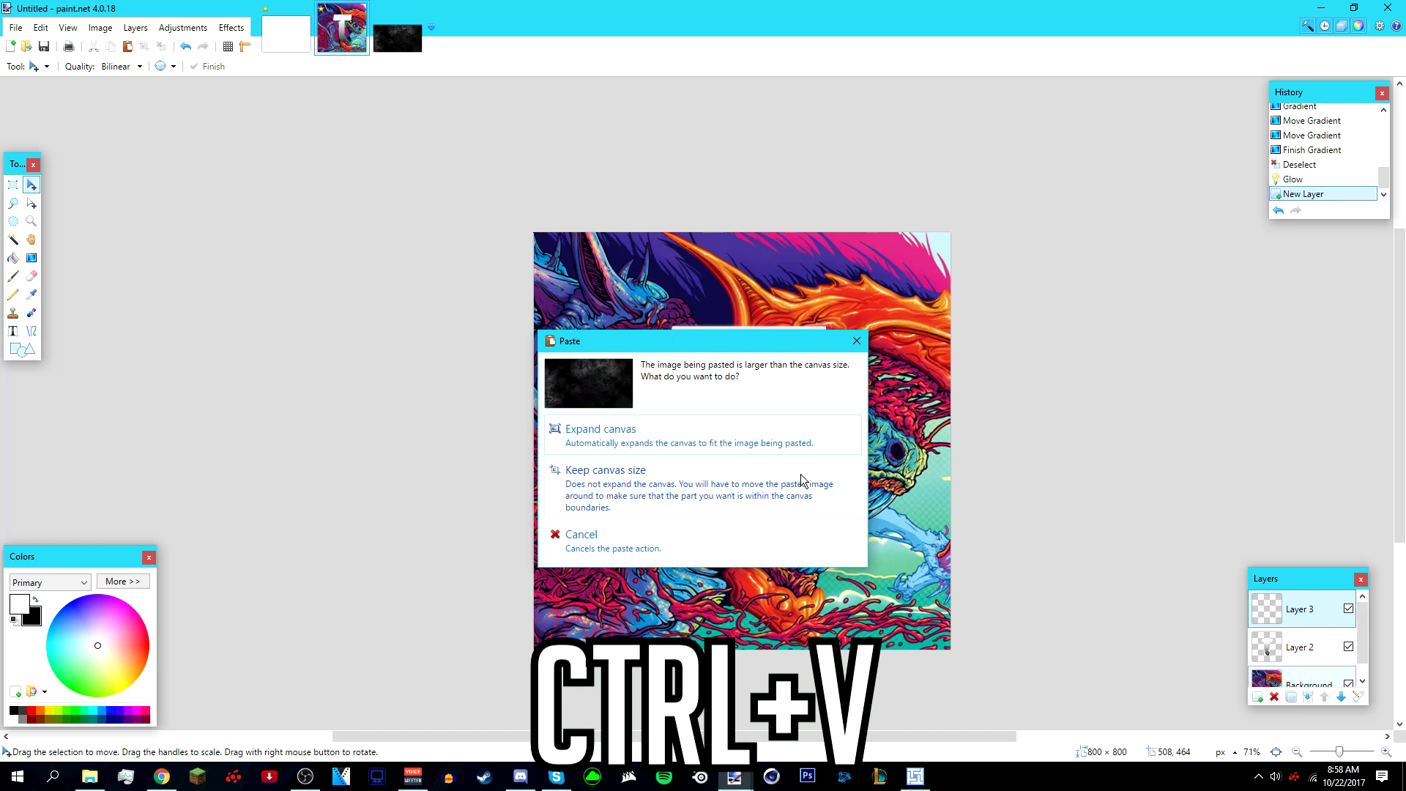
{"action": "left_click", "coordinate": [728, 487]}
Enlarge and reposition the pasted texture so it covers the whole canvas, and deselect it
{"action": "left_click_drag", "start_coordinate": [994, 475], "coordinate": [889, 475]}
{"action": "left_click_drag", "start_coordinate": [1096, 606], "coordinate": [1222, 679]}
{"action": "left_click_drag", "start_coordinate": [1172, 635], "coordinate": [1142, 626]}
{"action": "left_click_drag", "start_coordinate": [788, 359], "coordinate": [707, 350]}
{"action": "left_click", "coordinate": [161, 45]}
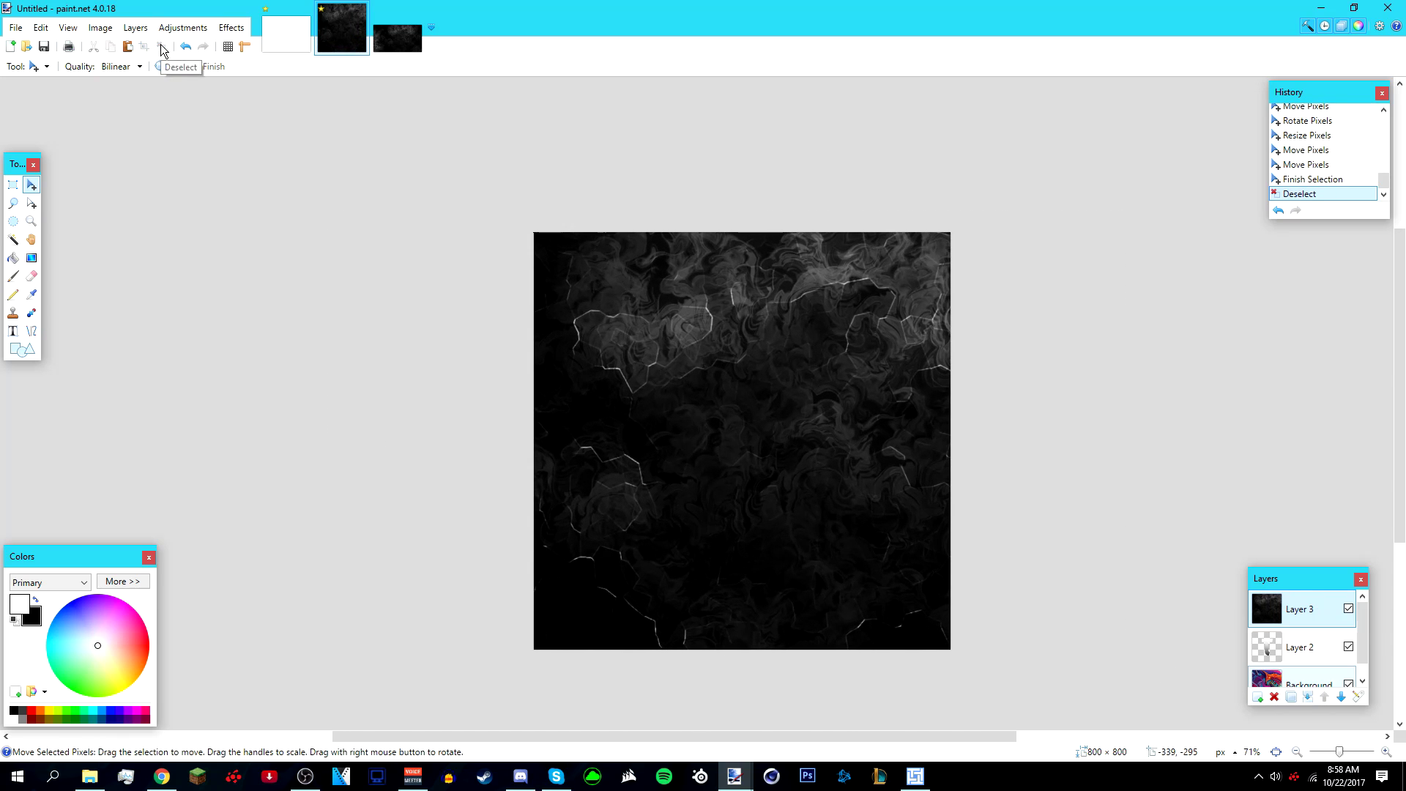
Set the texture layer's blend mode to Color Dodge
{"action": "left_click", "coordinate": [1356, 697]}
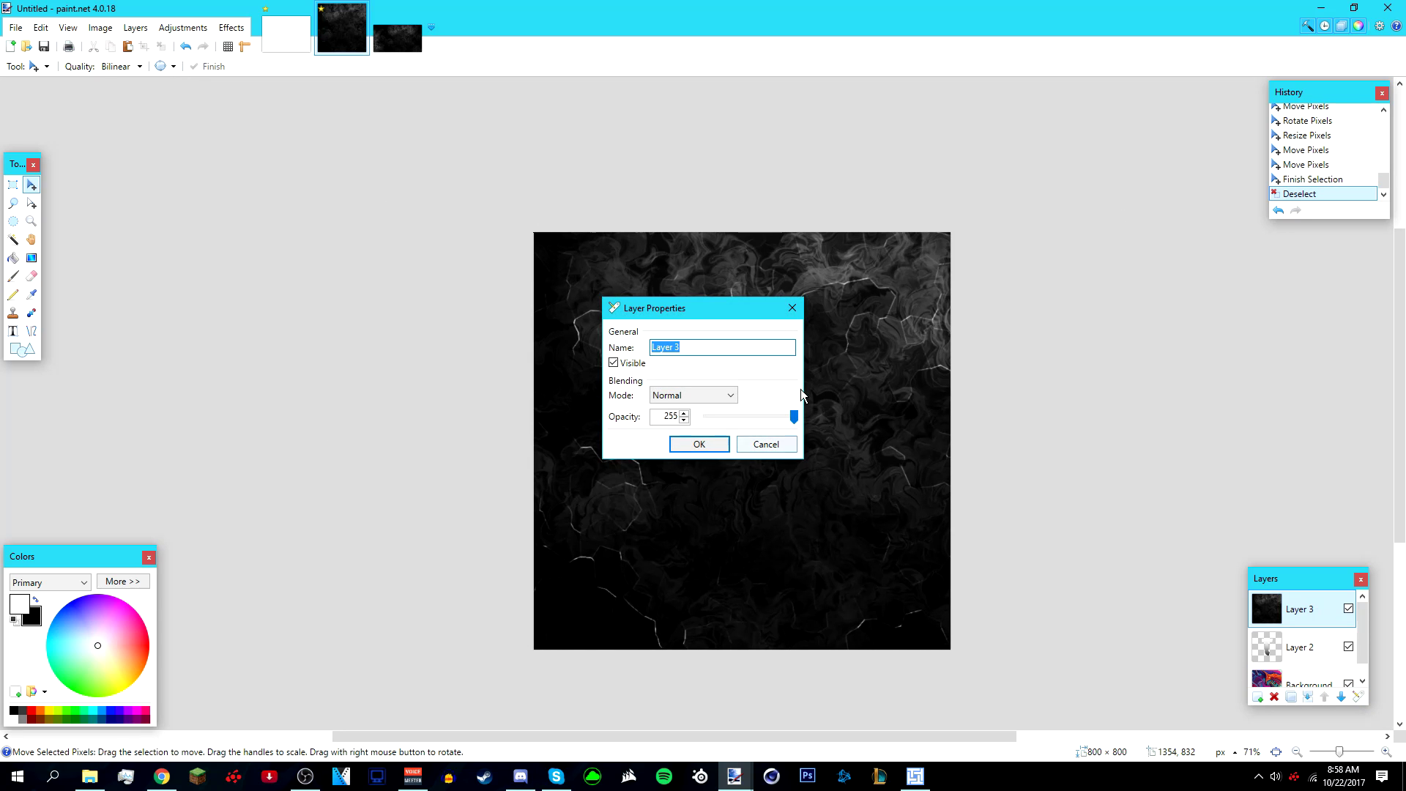
{"action": "left_click_drag", "start_coordinate": [722, 319], "coordinate": [714, 292]}
{"action": "left_click", "coordinate": [699, 366]}
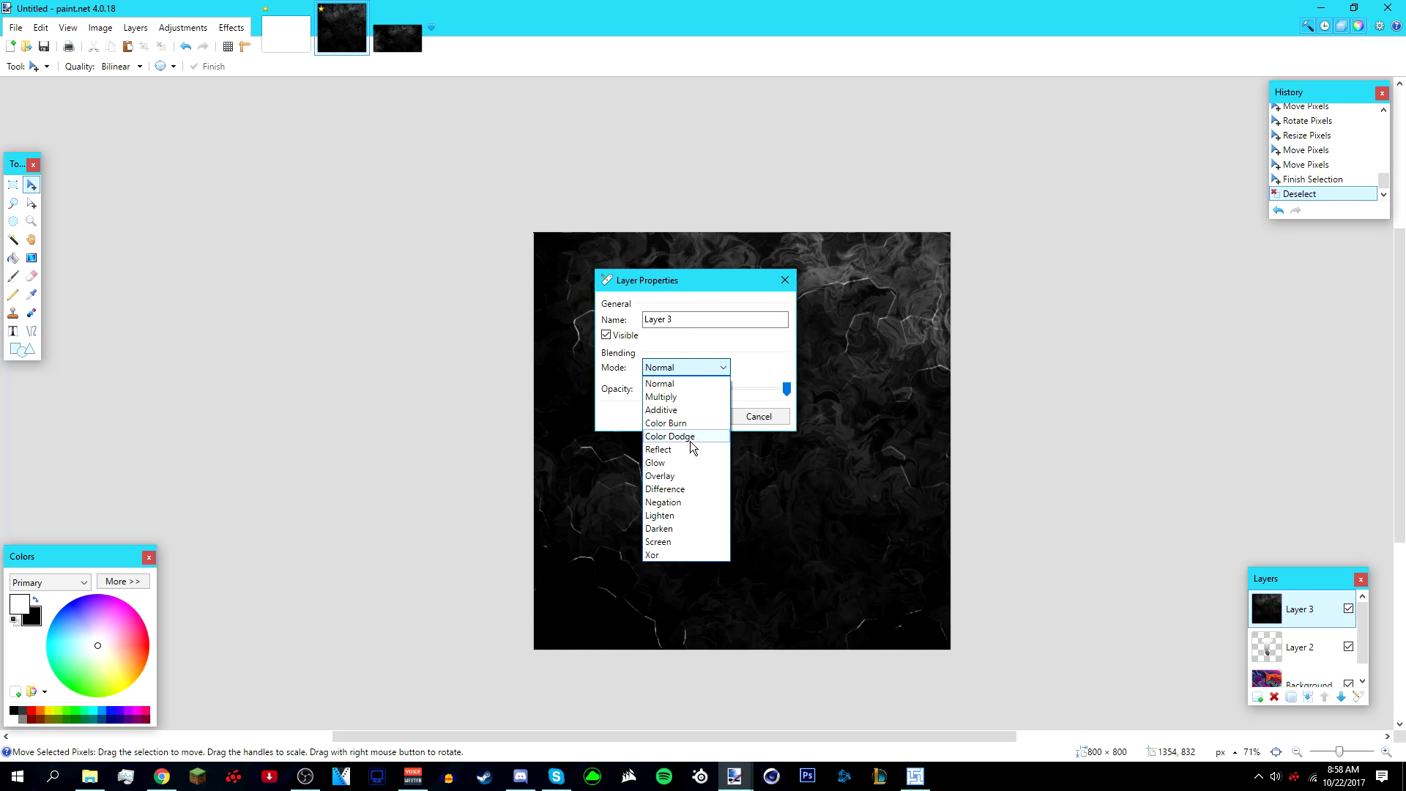
{"action": "left_click", "coordinate": [688, 396]}
{"action": "left_click_drag", "start_coordinate": [714, 278], "coordinate": [1175, 180]}
{"action": "left_click", "coordinate": [1148, 269]}
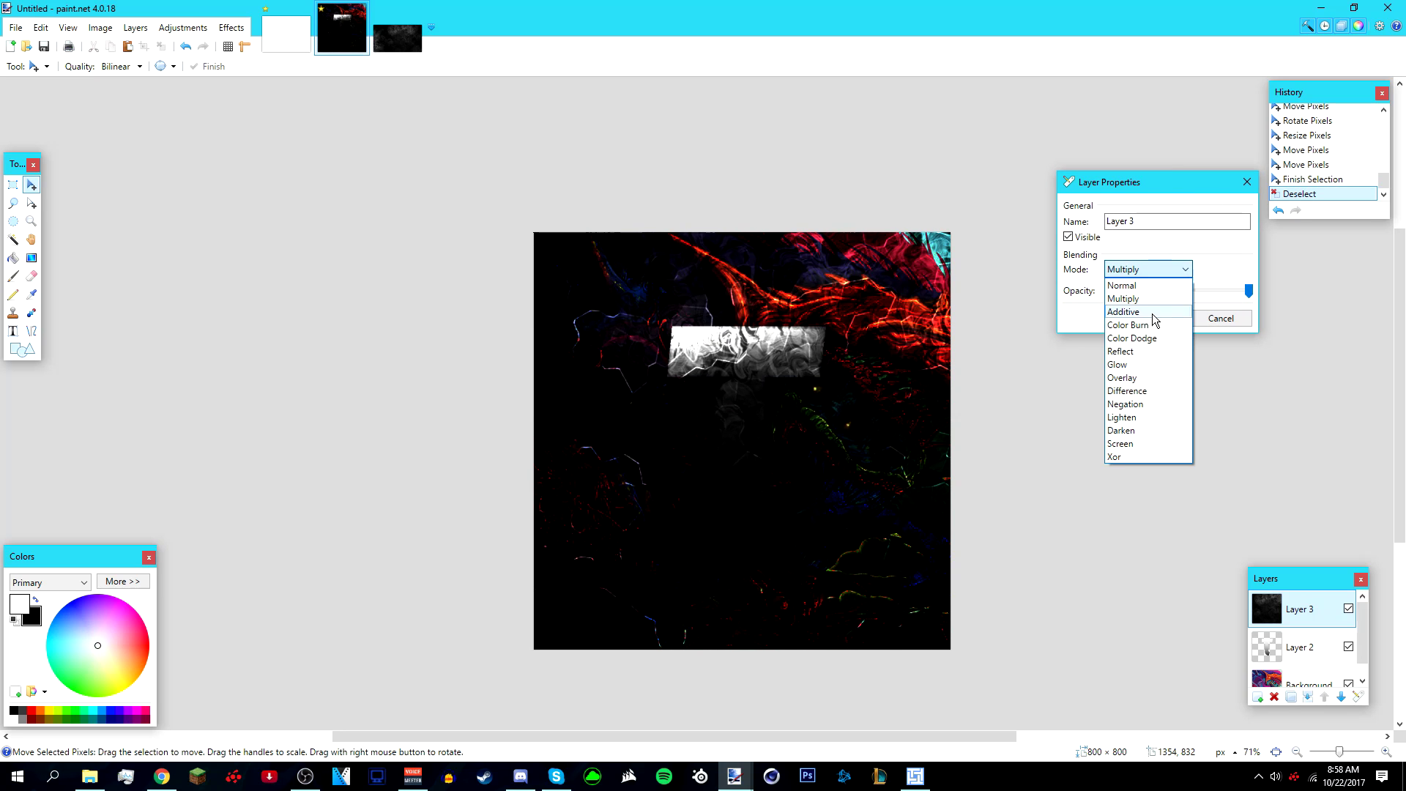
{"action": "left_click", "coordinate": [1149, 339]}
{"action": "left_click", "coordinate": [1159, 271]}
{"action": "left_click", "coordinate": [1164, 273]}
{"action": "left_click", "coordinate": [1154, 317]}
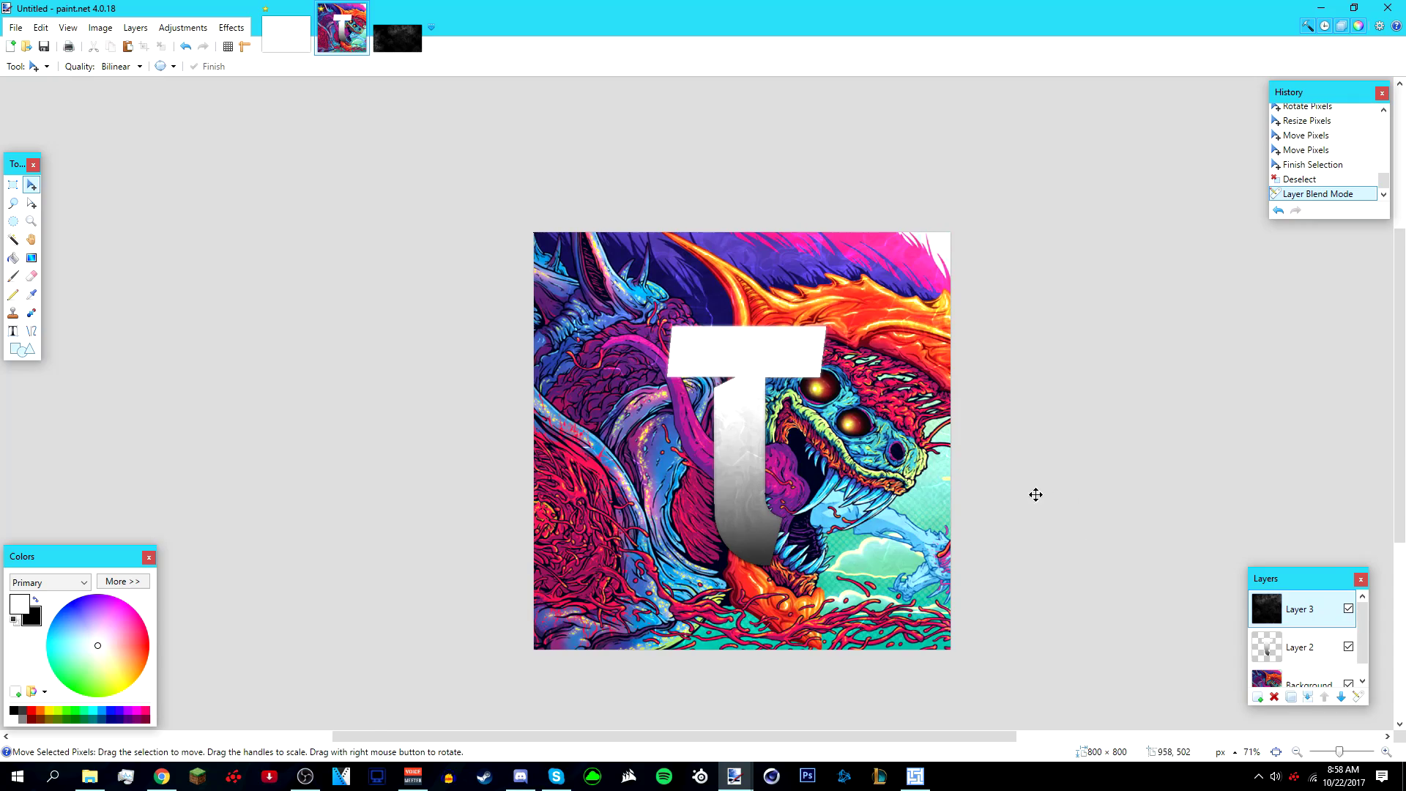
Duplicate the texture layer to strengthen its effect on the T, and select the Background layer
{"action": "left_click", "coordinate": [1291, 697]}
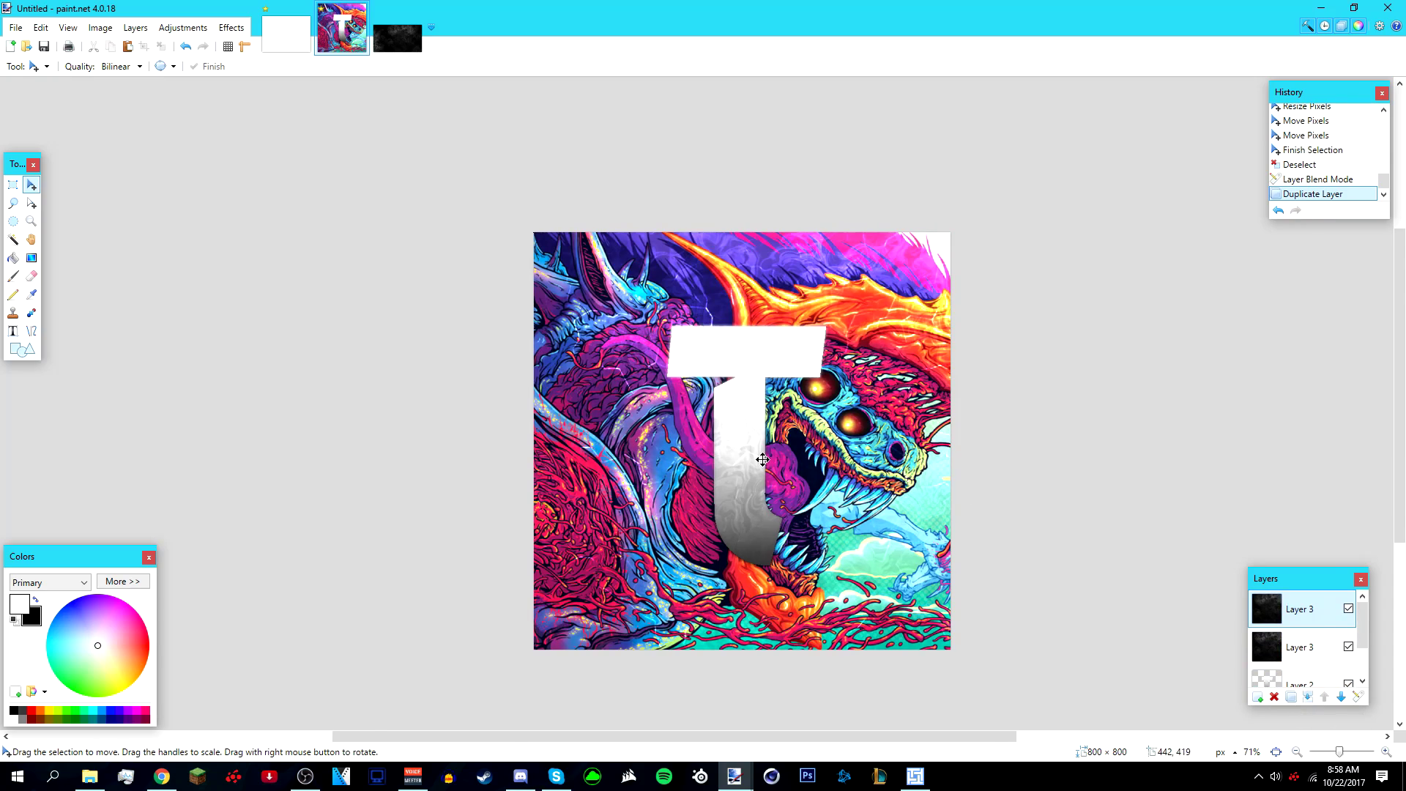
{"action": "scroll", "coordinate": [756, 474], "scroll_direction": "up", "scroll_amount": 4}
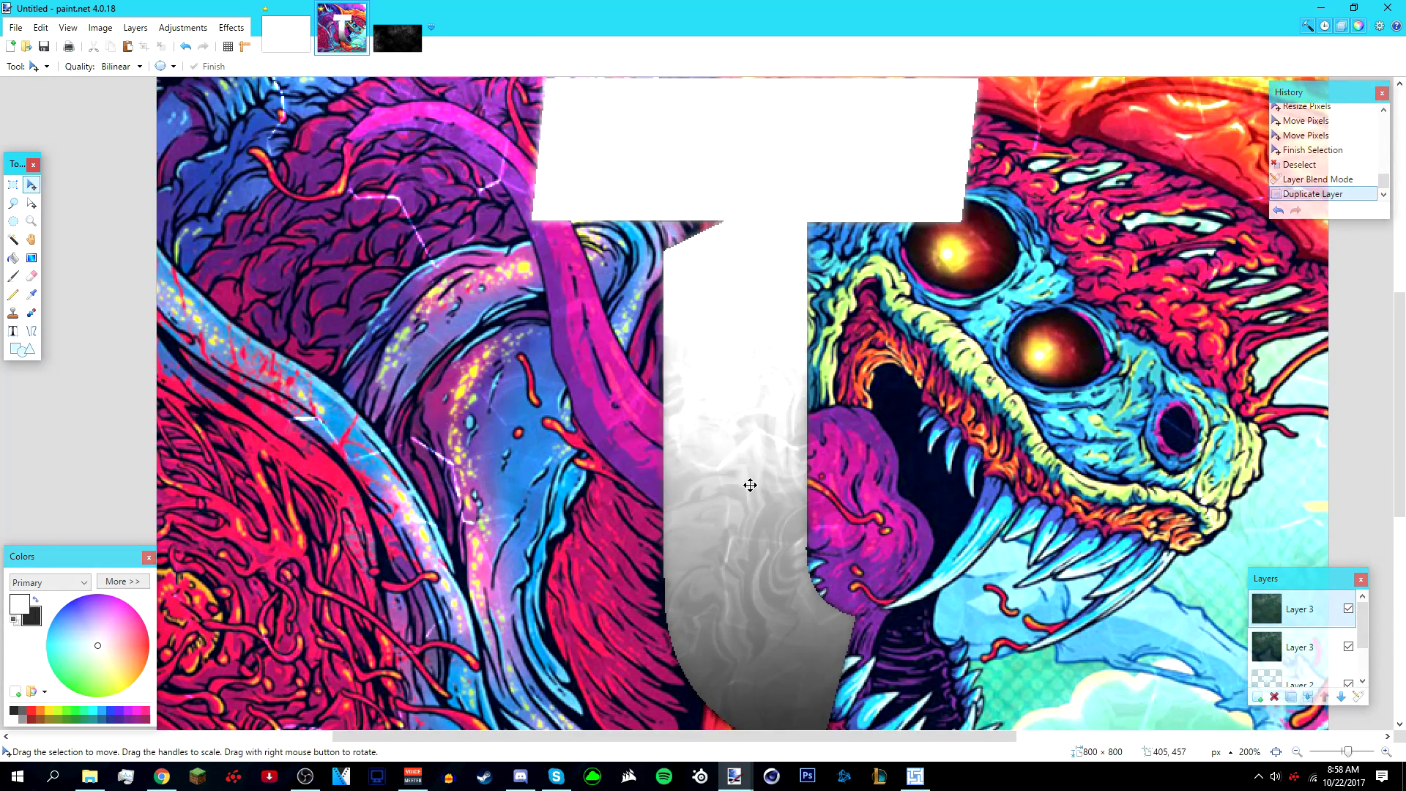
{"action": "scroll", "coordinate": [751, 485], "scroll_direction": "down", "scroll_amount": 3}
{"action": "scroll", "coordinate": [722, 245], "scroll_direction": "down", "scroll_amount": 5}
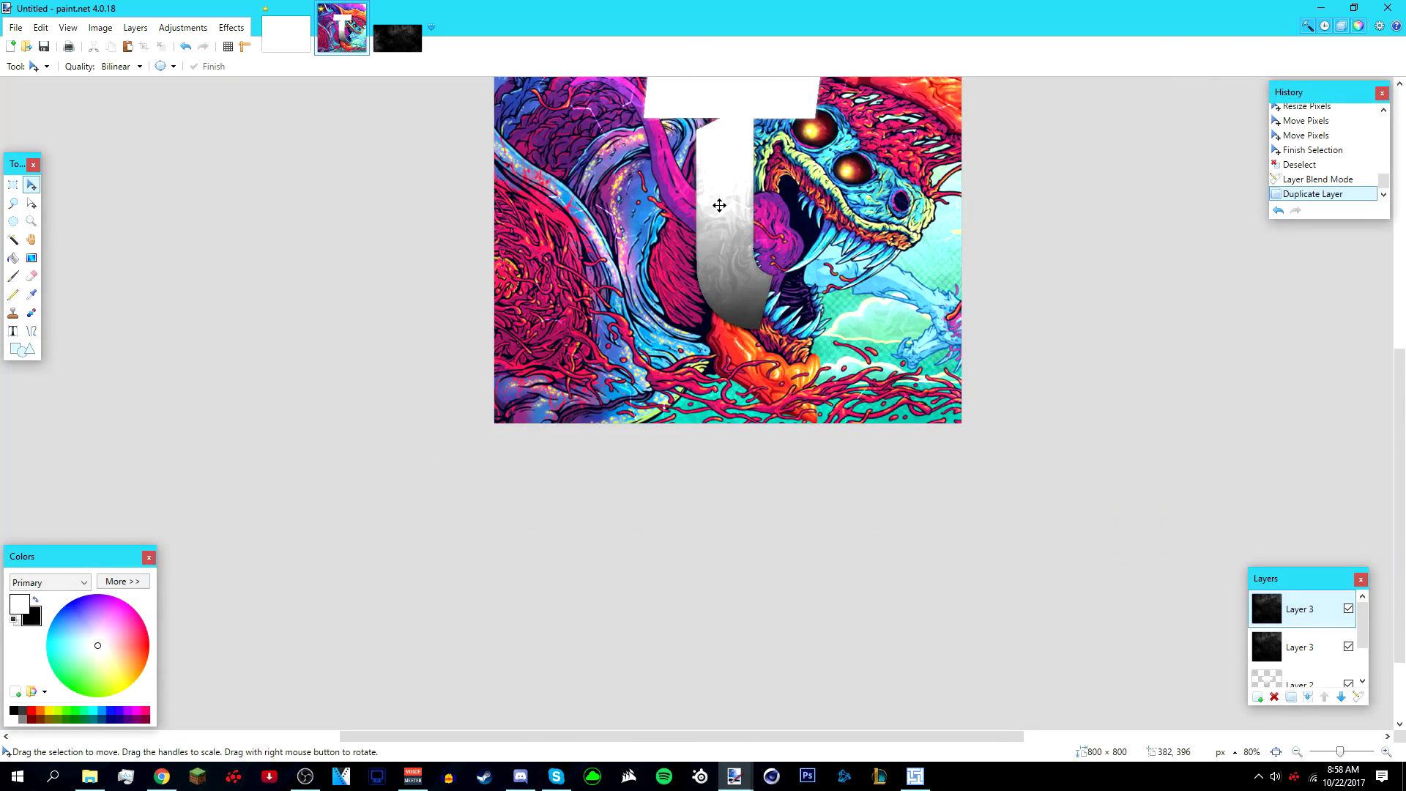
{"action": "scroll", "coordinate": [747, 293], "scroll_direction": "up", "scroll_amount": 3}
{"action": "scroll", "coordinate": [774, 397], "scroll_direction": "down", "scroll_amount": 1}
{"action": "scroll", "coordinate": [1311, 637], "scroll_direction": "down", "scroll_amount": 2}
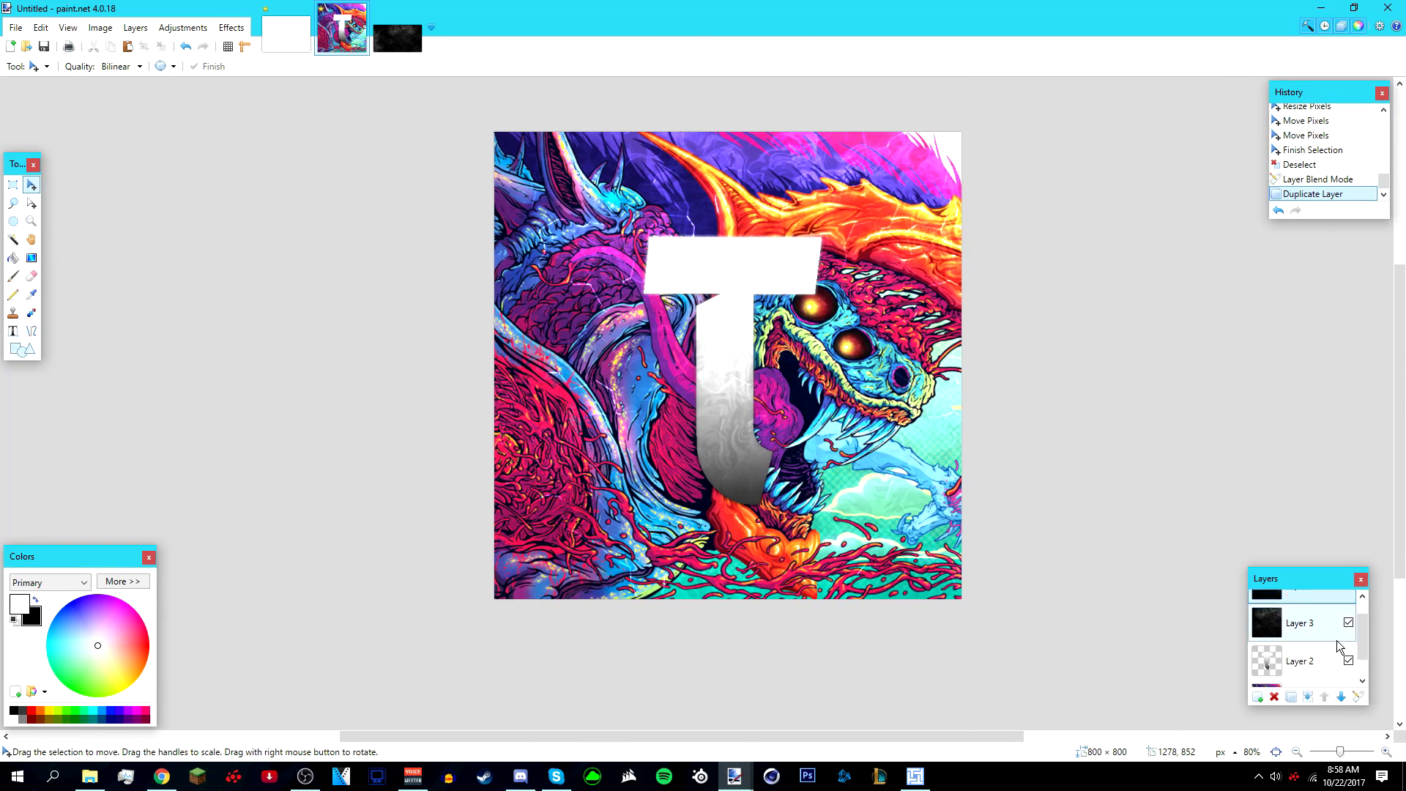
{"action": "left_click", "coordinate": [1309, 669]}
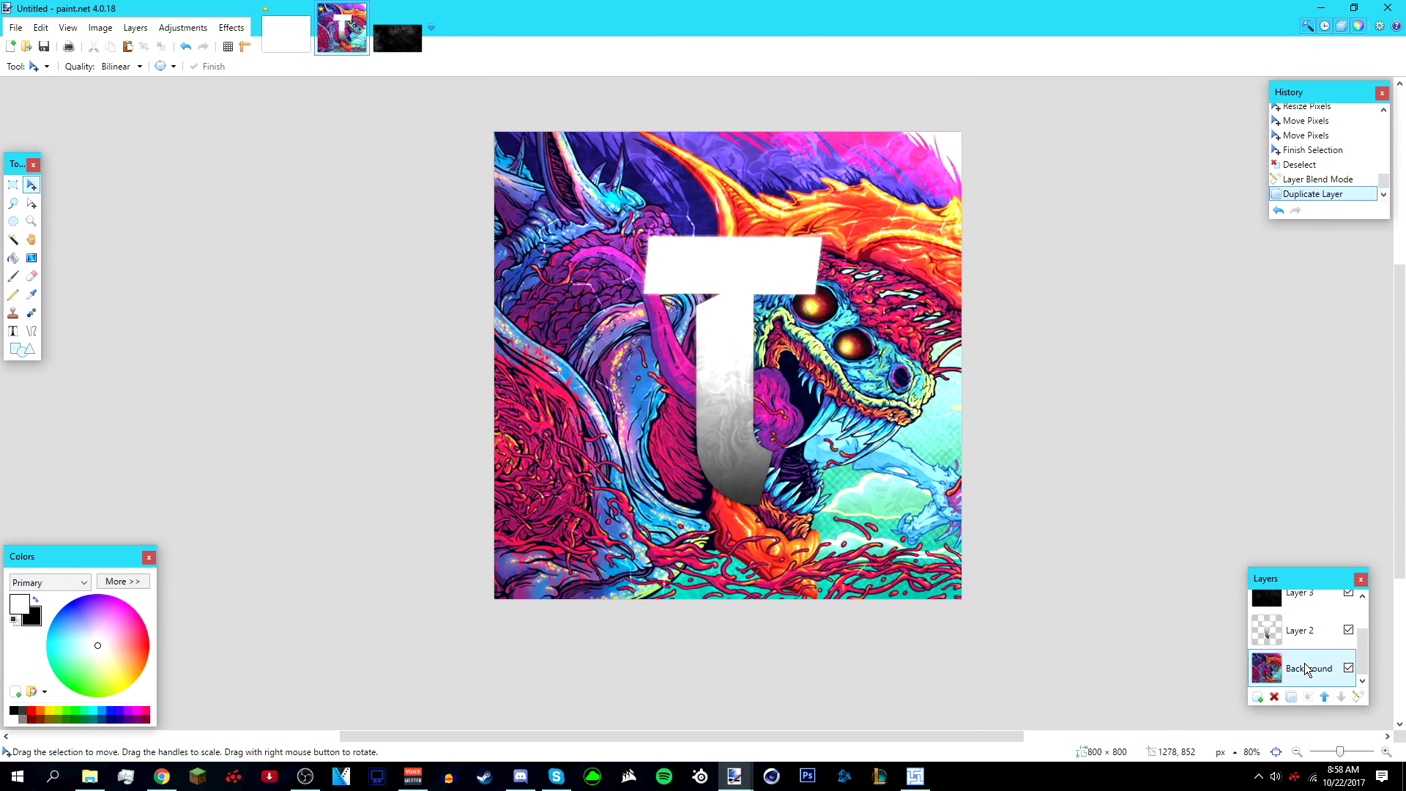
{"action": "key", "text": "ctrl+shift+u"}
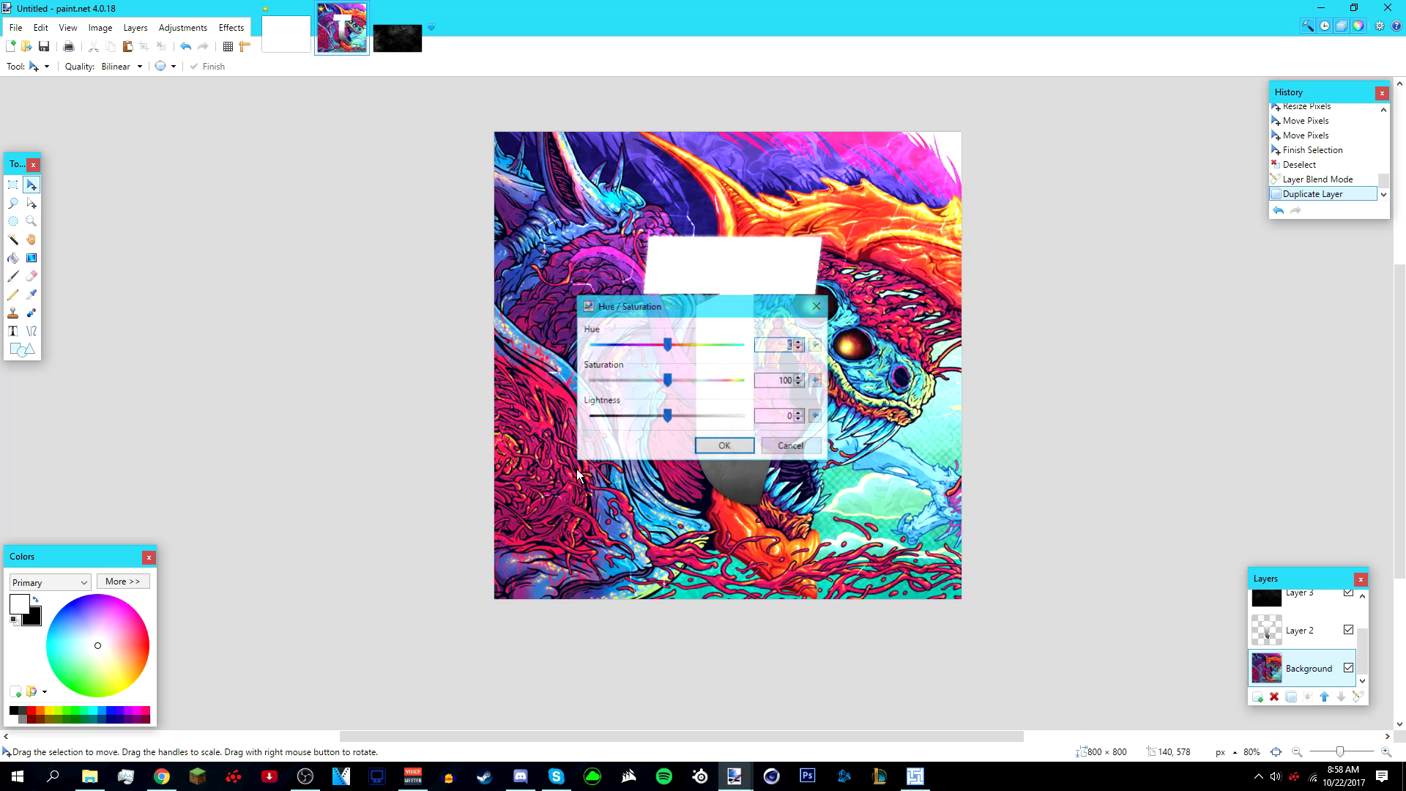
{"action": "left_click_drag", "start_coordinate": [685, 306], "coordinate": [460, 265]}
{"action": "left_click", "coordinate": [552, 407]}
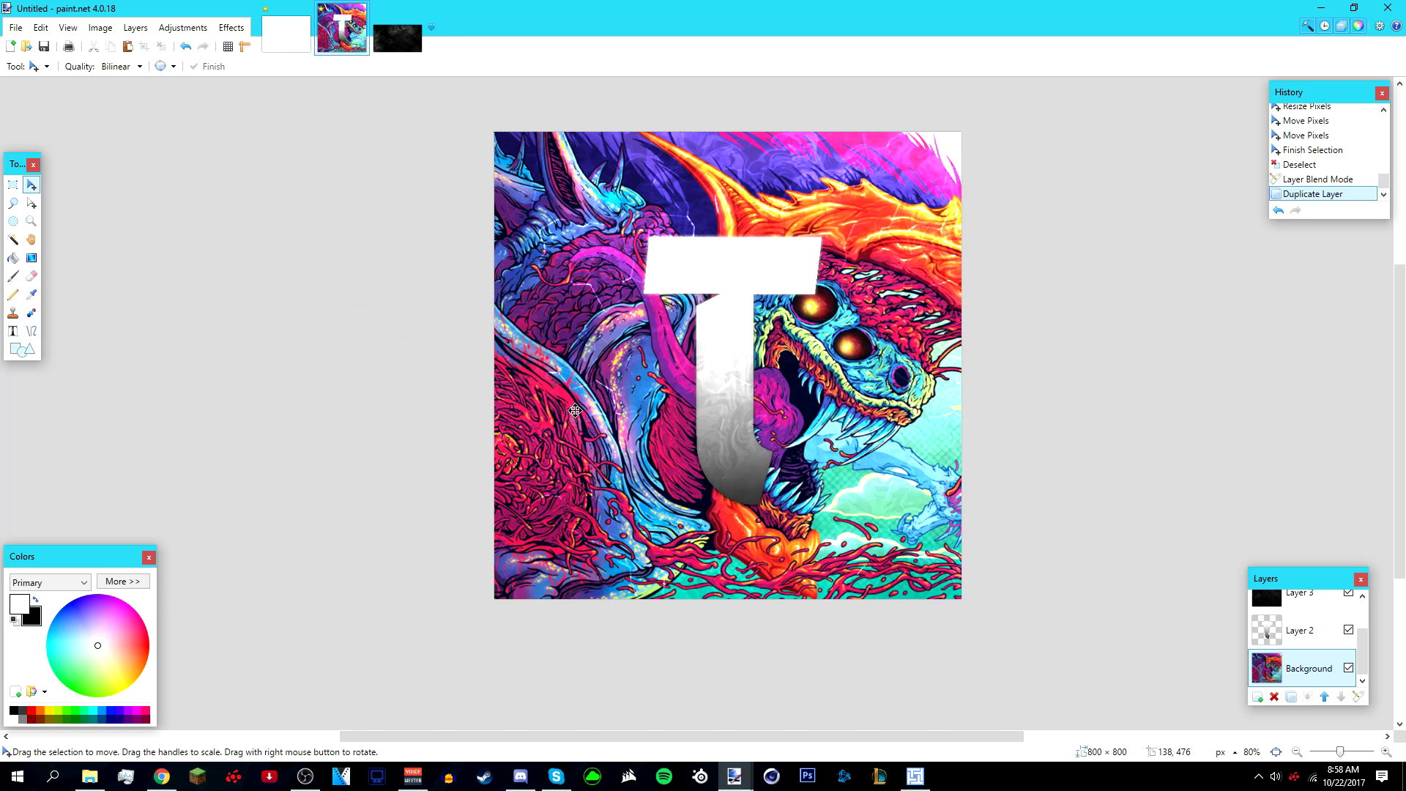
Apply Hue / Saturation to the Background layer with saturation 0 and lightness -30
{"action": "left_click", "coordinate": [183, 28]}
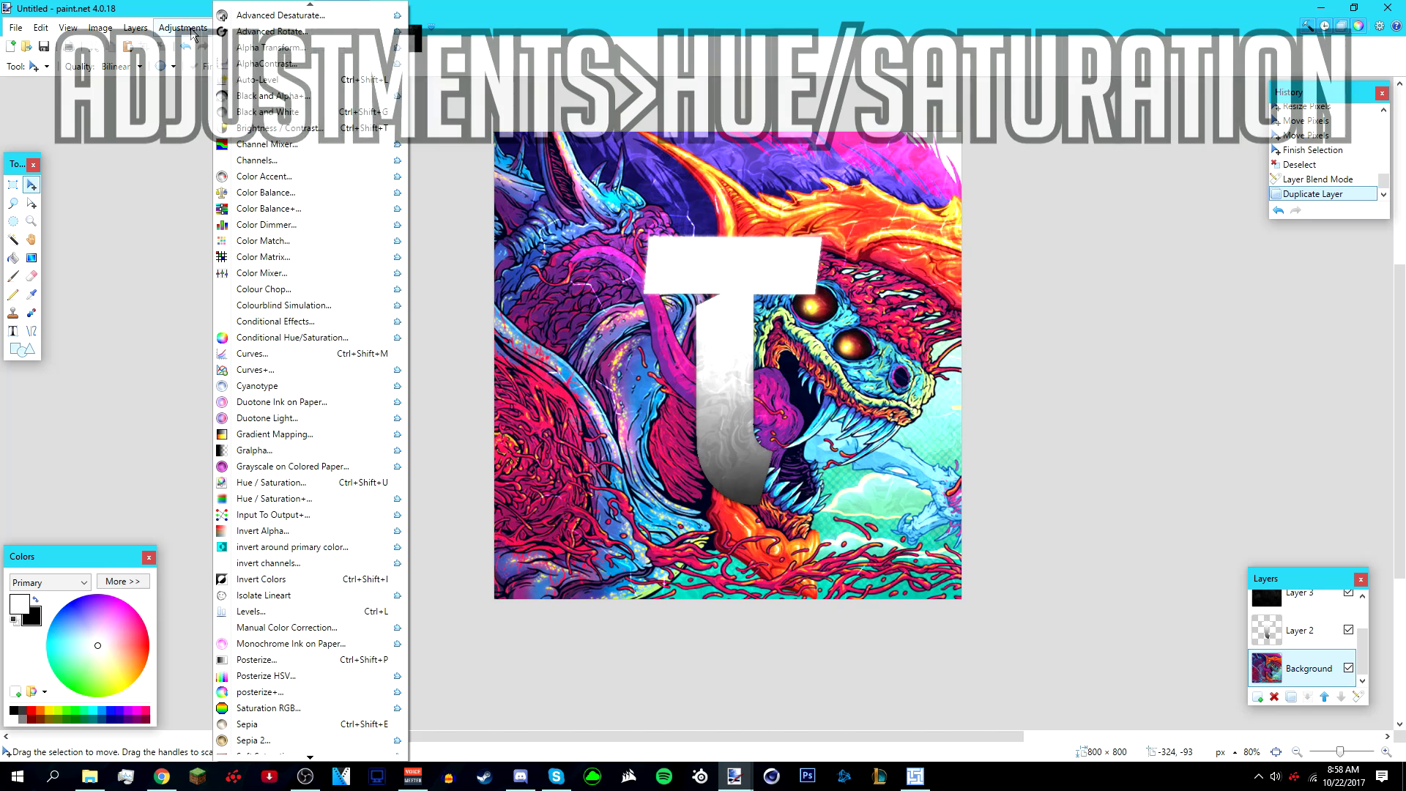
{"action": "left_click", "coordinate": [313, 498]}
{"action": "left_click_drag", "start_coordinate": [758, 316], "coordinate": [1073, 252]}
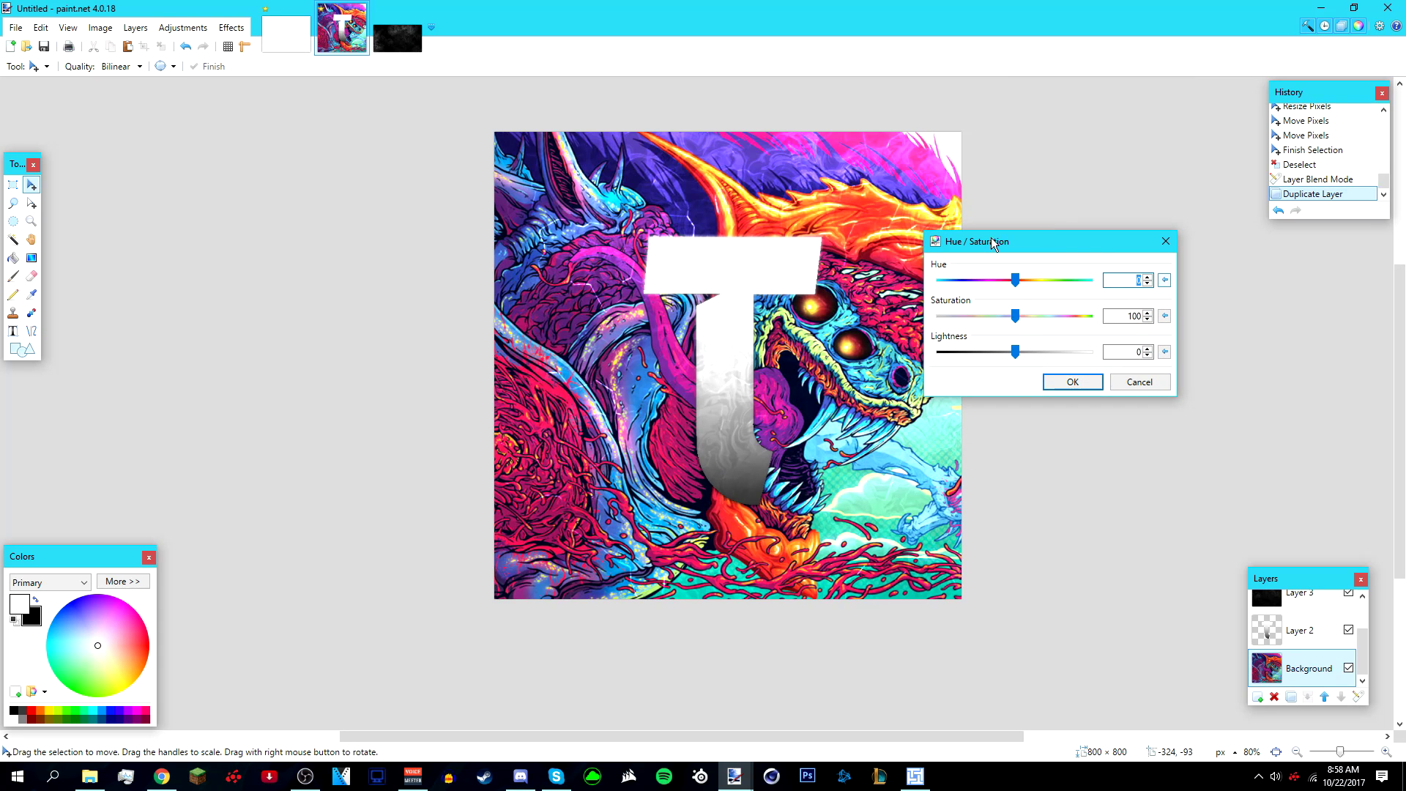
{"action": "left_click_drag", "start_coordinate": [1015, 316], "coordinate": [460, 327]}
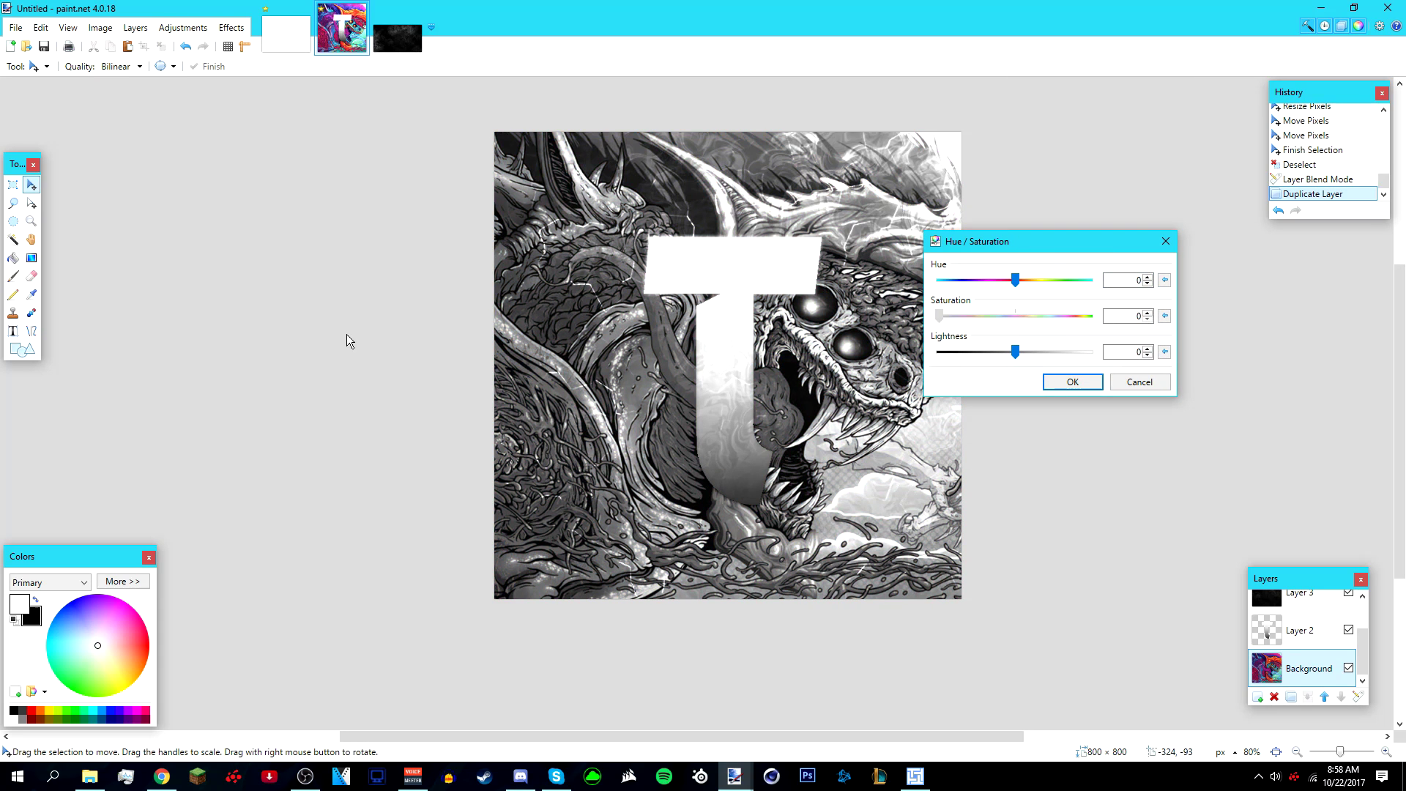
{"action": "left_click_drag", "start_coordinate": [969, 243], "coordinate": [873, 194]}
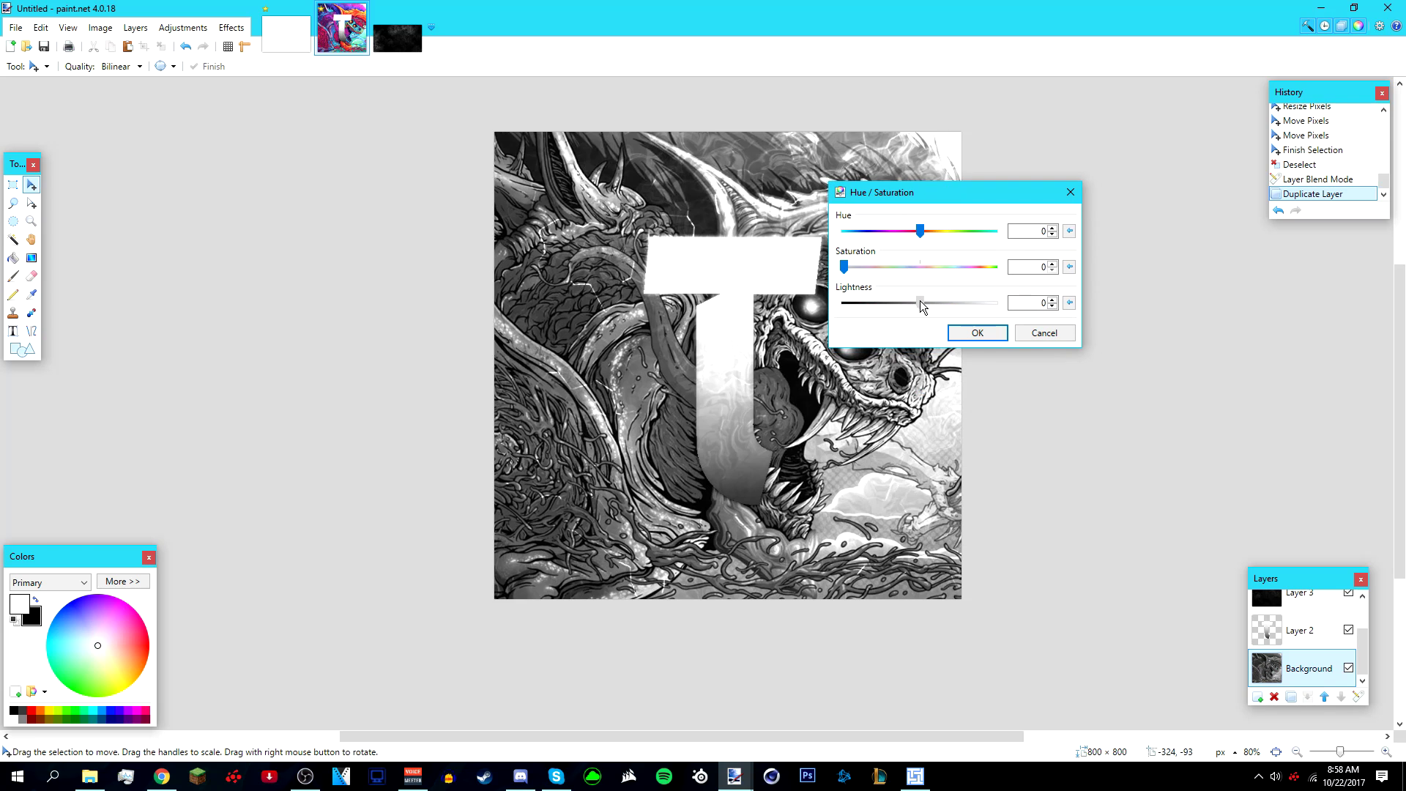
{"action": "left_click_drag", "start_coordinate": [920, 300], "coordinate": [899, 304]}
{"action": "left_click_drag", "start_coordinate": [1035, 303], "coordinate": [1190, 313]}
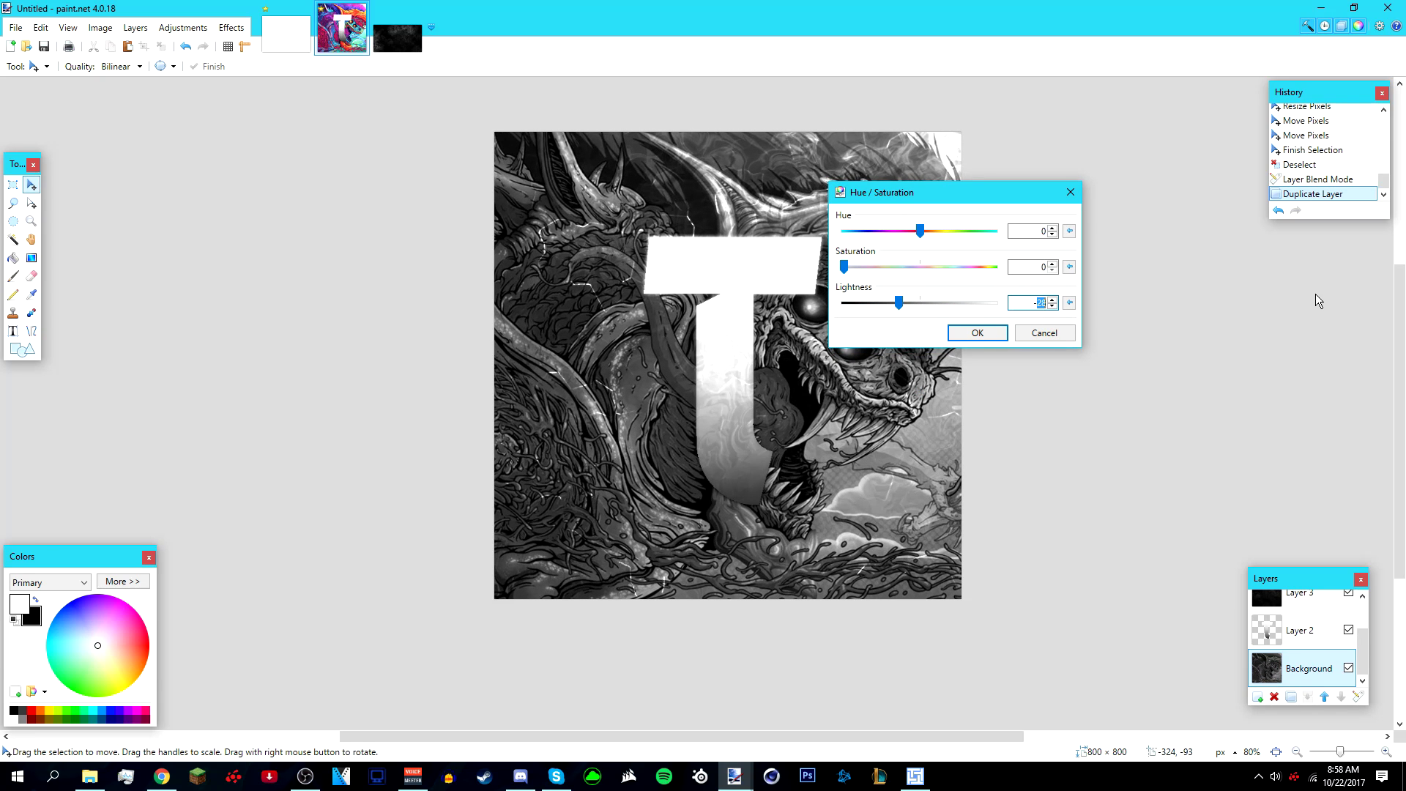
{"action": "type", "text": "-30"}
{"action": "left_click", "coordinate": [975, 333]}
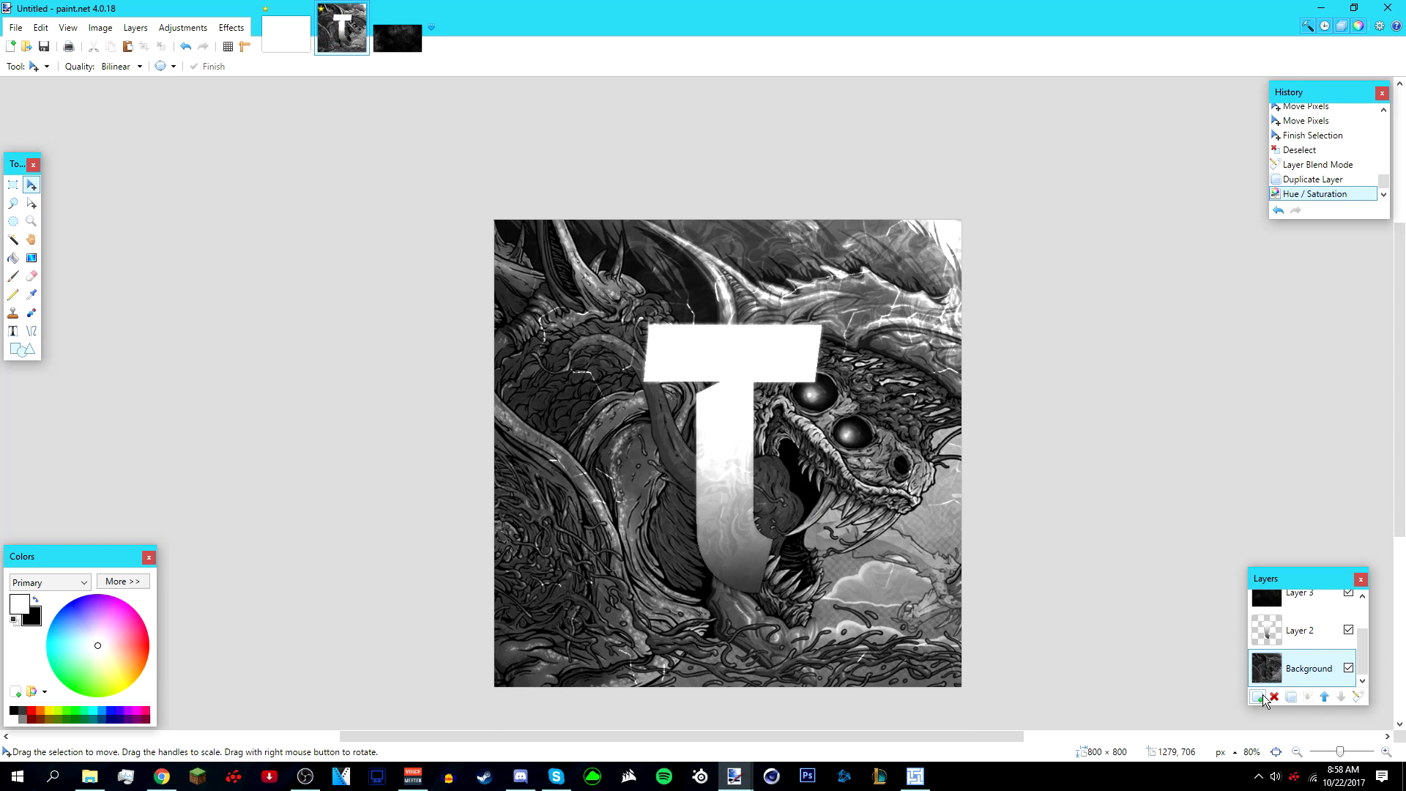
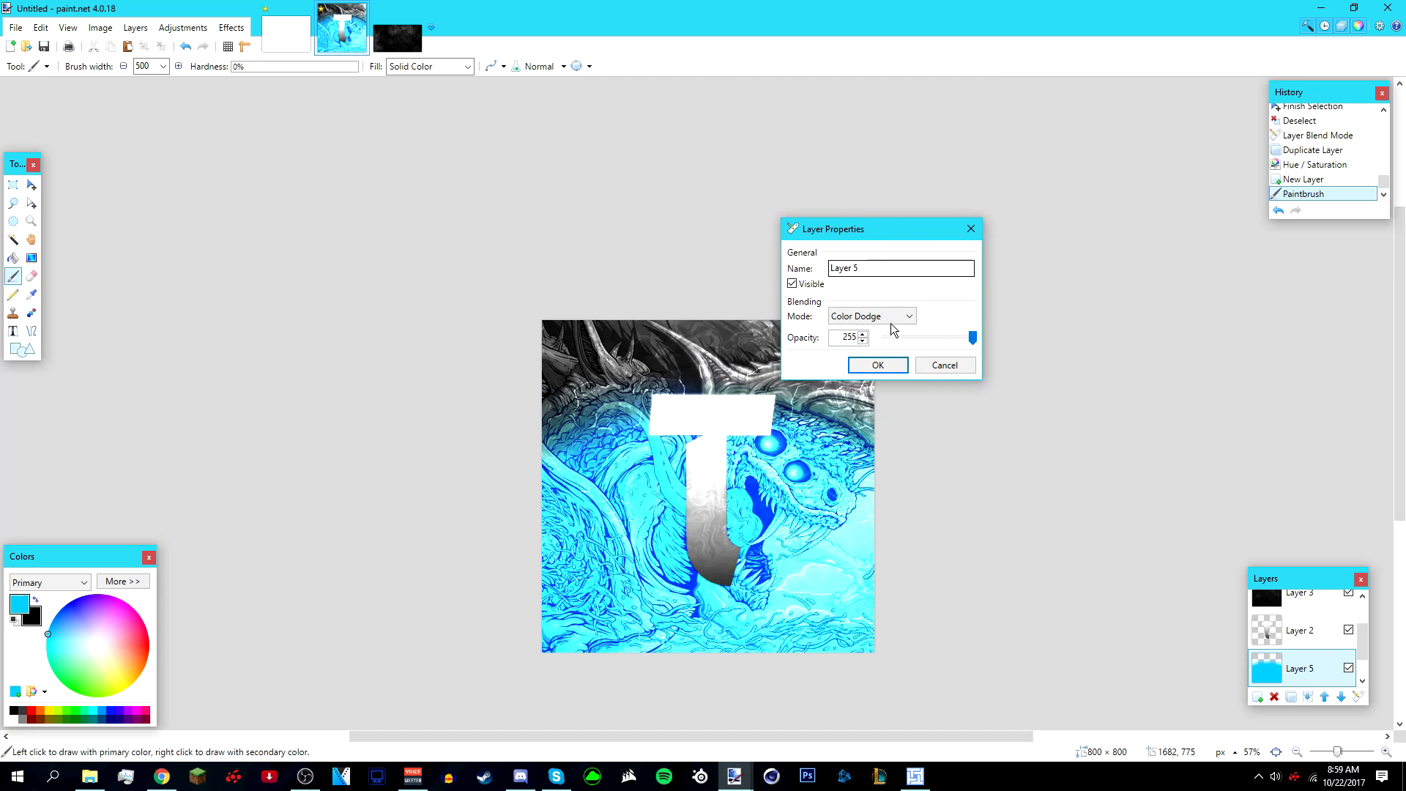
{"action": "scroll", "coordinate": [881, 326], "scroll_direction": "down", "scroll_amount": 1}
{"action": "scroll", "coordinate": [880, 326], "scroll_direction": "up", "scroll_amount": 2}
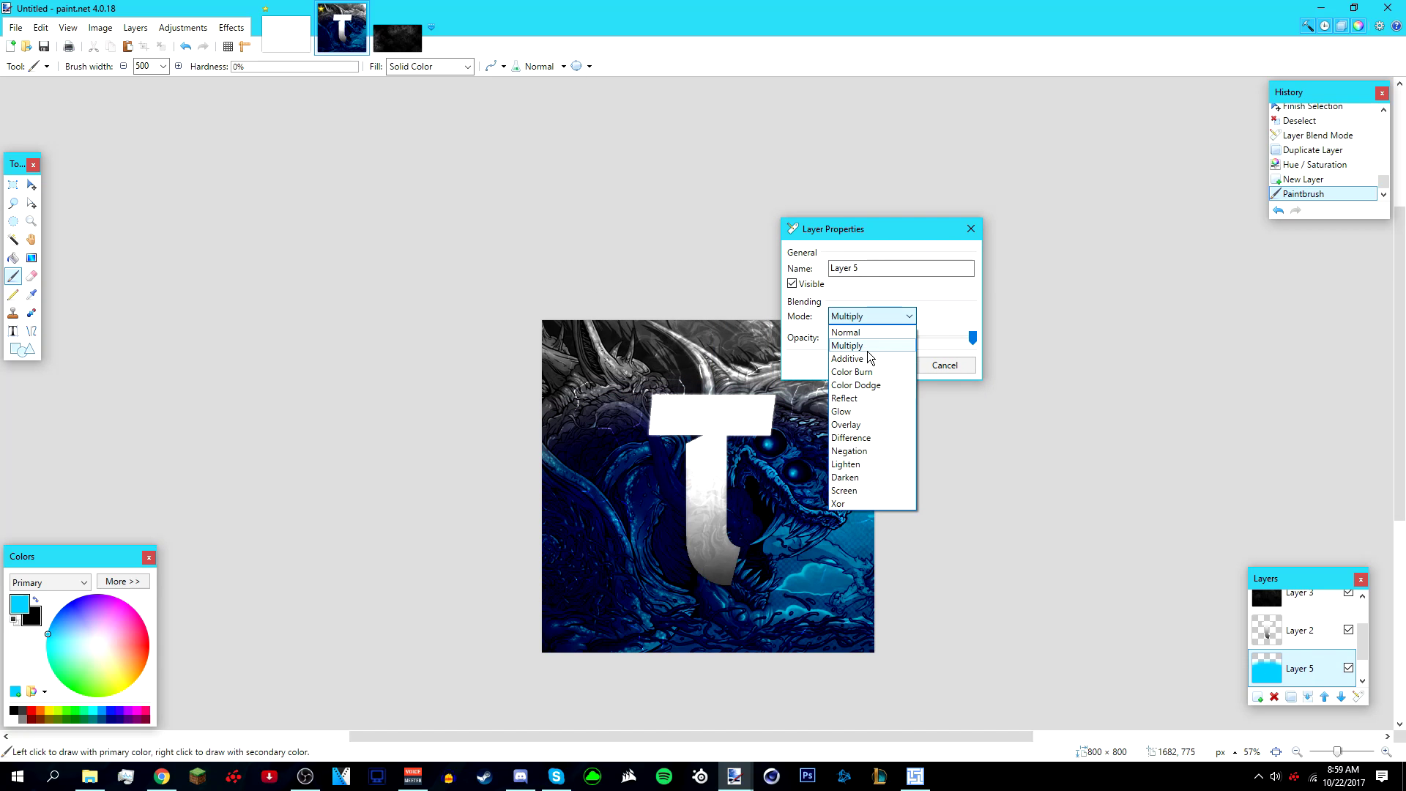
{"action": "left_click", "coordinate": [871, 358]}
{"action": "left_click", "coordinate": [875, 317]}
{"action": "scroll", "coordinate": [881, 328], "scroll_direction": "up", "scroll_amount": 1}
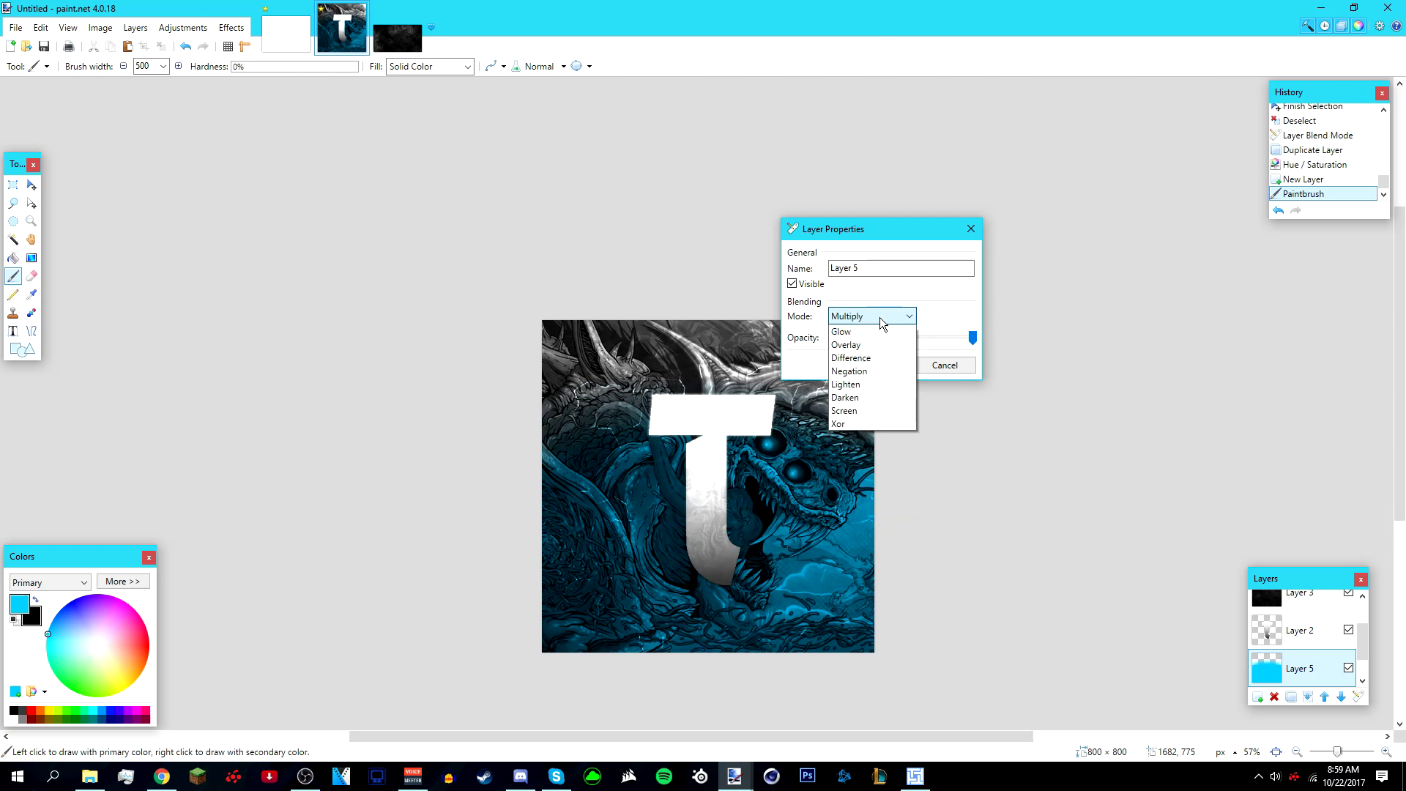
{"action": "left_click", "coordinate": [871, 343]}
{"action": "left_click", "coordinate": [945, 365]}
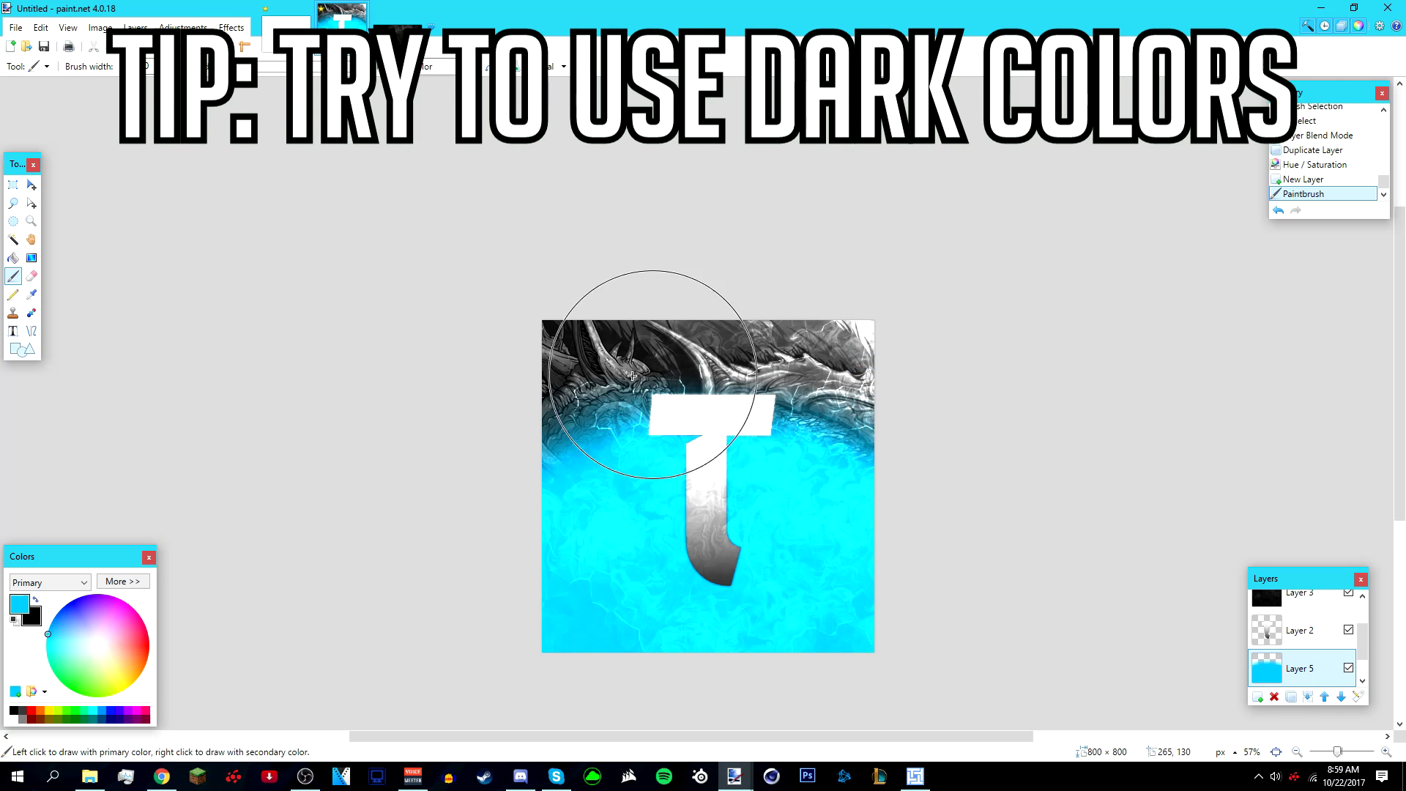
Brush cyan over the uncovered upper area of Layer 5, and paint its upper-left corner red, upper-right green and lower-left orange
{"action": "left_click", "coordinate": [733, 375]}
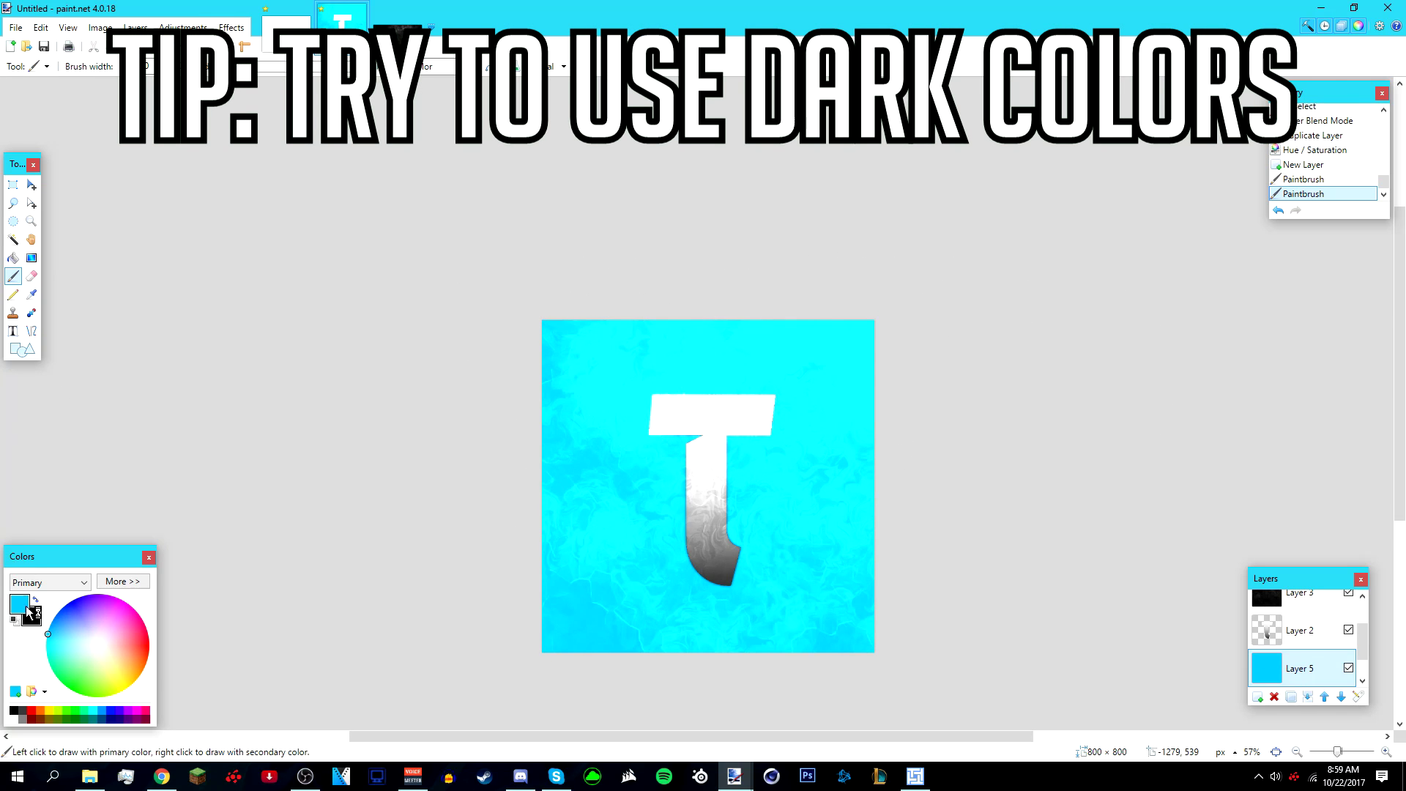
{"action": "left_click_drag", "start_coordinate": [69, 642], "coordinate": [180, 644]}
{"action": "mouse_move", "coordinate": [538, 449]}
{"action": "left_mouse_down"}
{"action": "mouse_move", "coordinate": [487, 439]}
{"action": "mouse_move", "coordinate": [565, 351]}
{"action": "mouse_move", "coordinate": [608, 344]}
{"action": "left_mouse_up"}
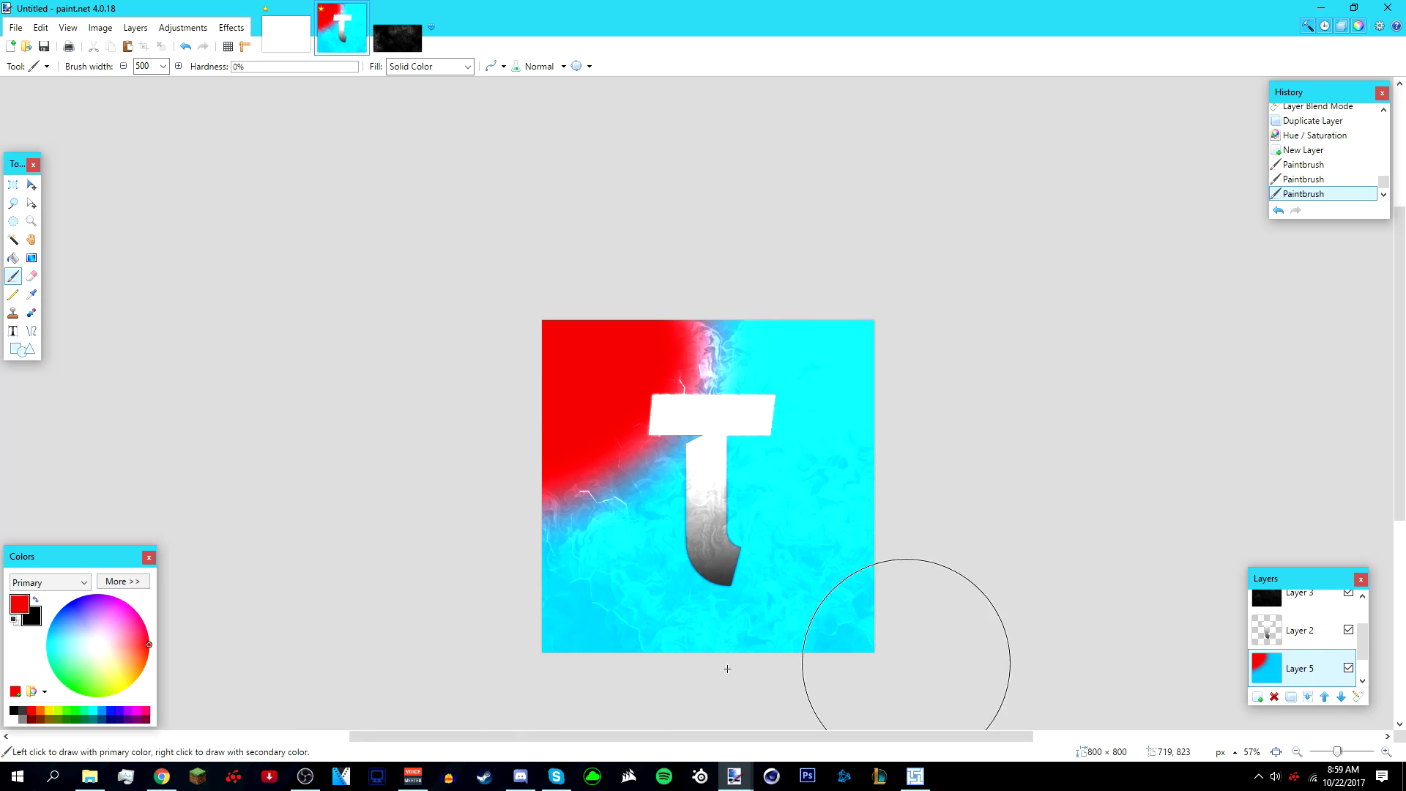
{"action": "mouse_move", "coordinate": [842, 381]}
{"action": "left_mouse_down"}
{"action": "mouse_move", "coordinate": [784, 282]}
{"action": "mouse_move", "coordinate": [800, 260]}
{"action": "mouse_move", "coordinate": [882, 392]}
{"action": "left_mouse_up"}
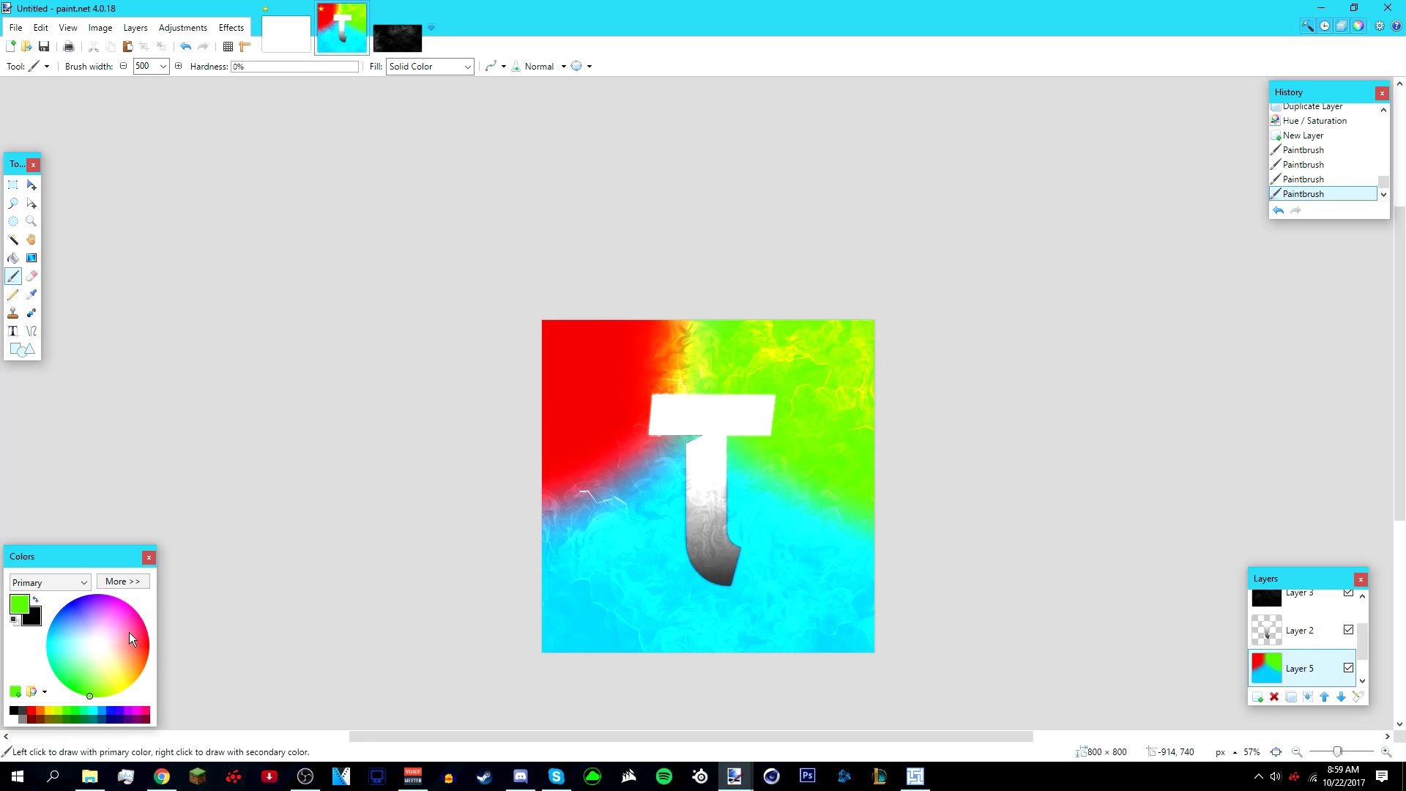
{"action": "left_click_drag", "start_coordinate": [130, 687], "coordinate": [144, 686]}
{"action": "mouse_move", "coordinate": [590, 608]}
{"action": "left_mouse_down"}
{"action": "mouse_move", "coordinate": [638, 655]}
{"action": "mouse_move", "coordinate": [636, 621]}
{"action": "mouse_move", "coordinate": [644, 649]}
{"action": "mouse_move", "coordinate": [669, 586]}
{"action": "left_mouse_up"}
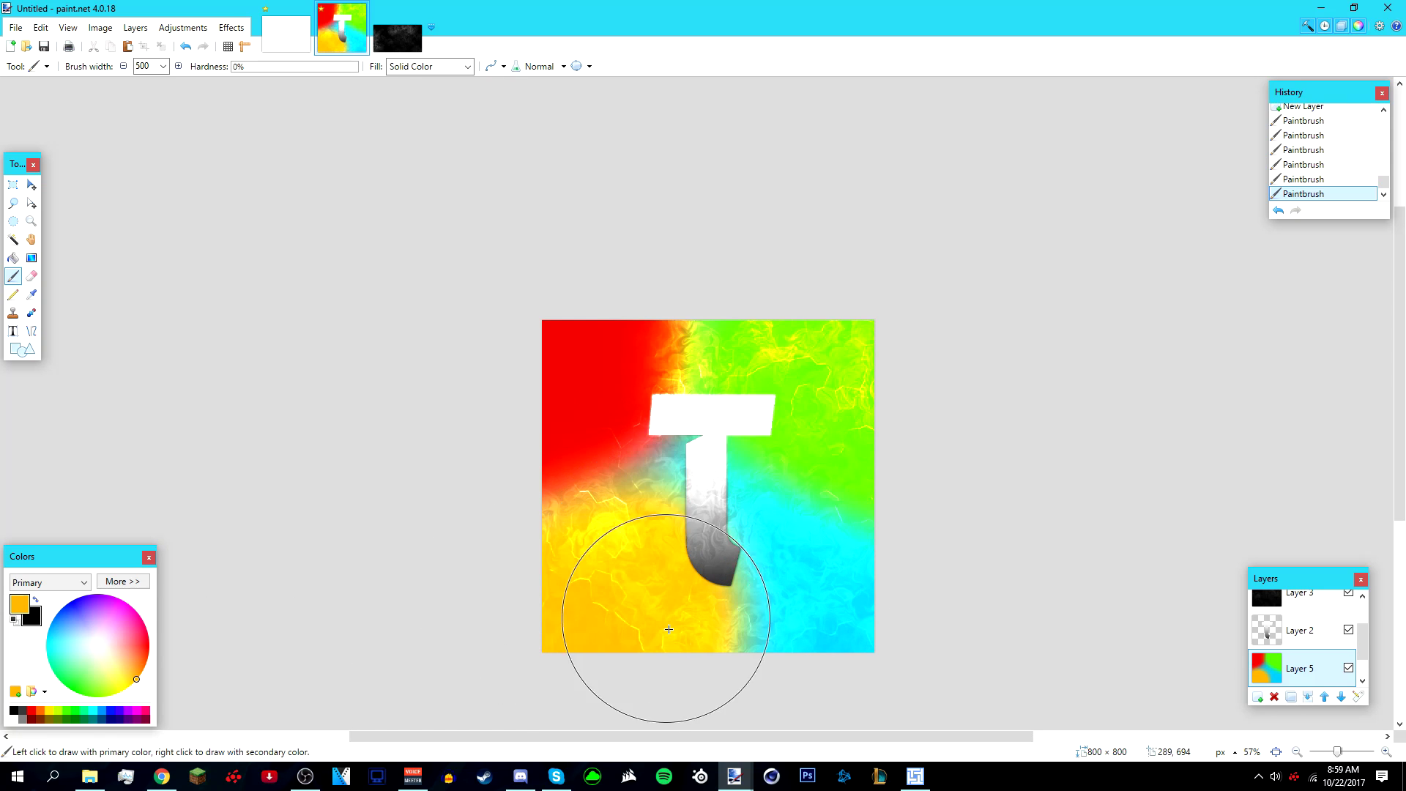
Set the blend mode of the painted Layer 5 to Overlay
{"action": "left_click", "coordinate": [1351, 696]}
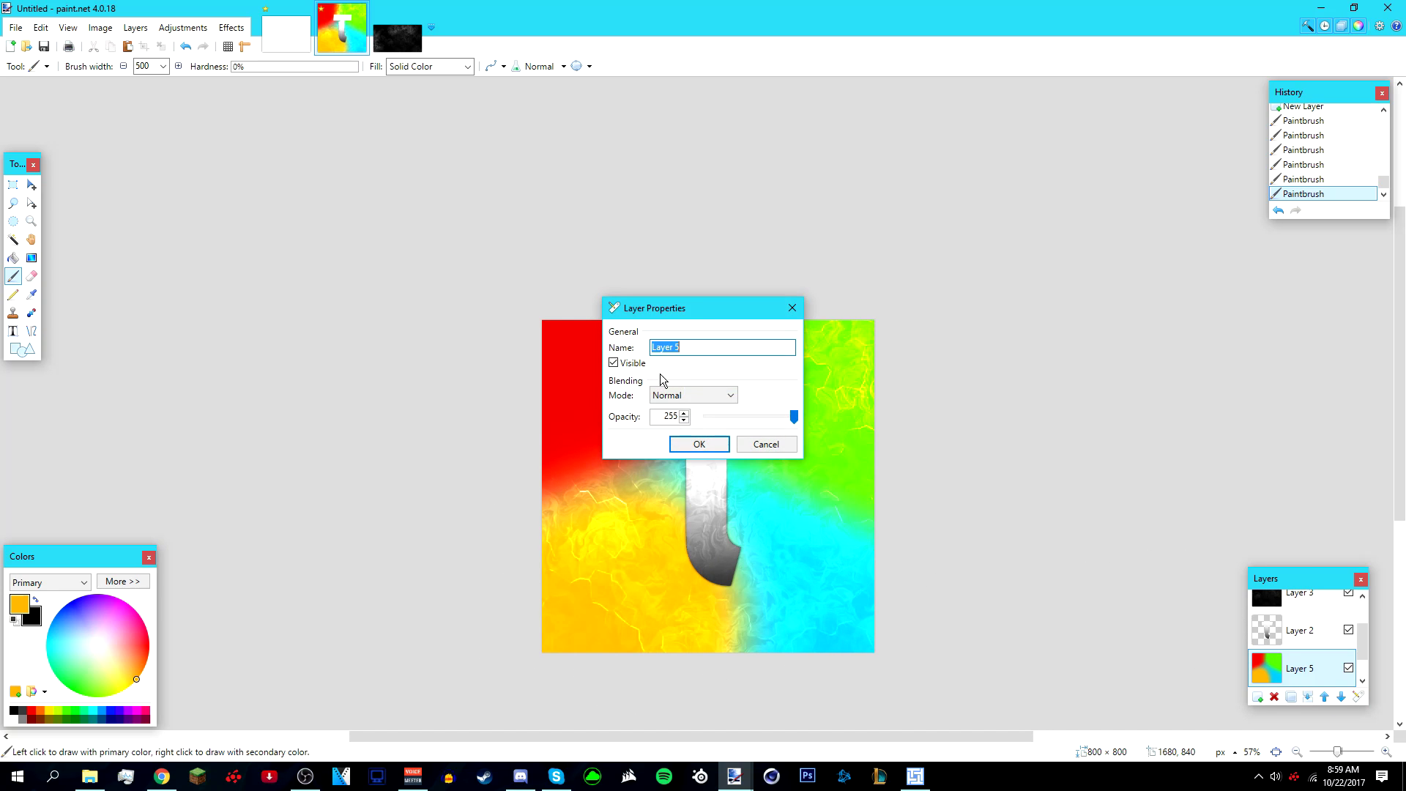
{"action": "left_click", "coordinate": [926, 355]}
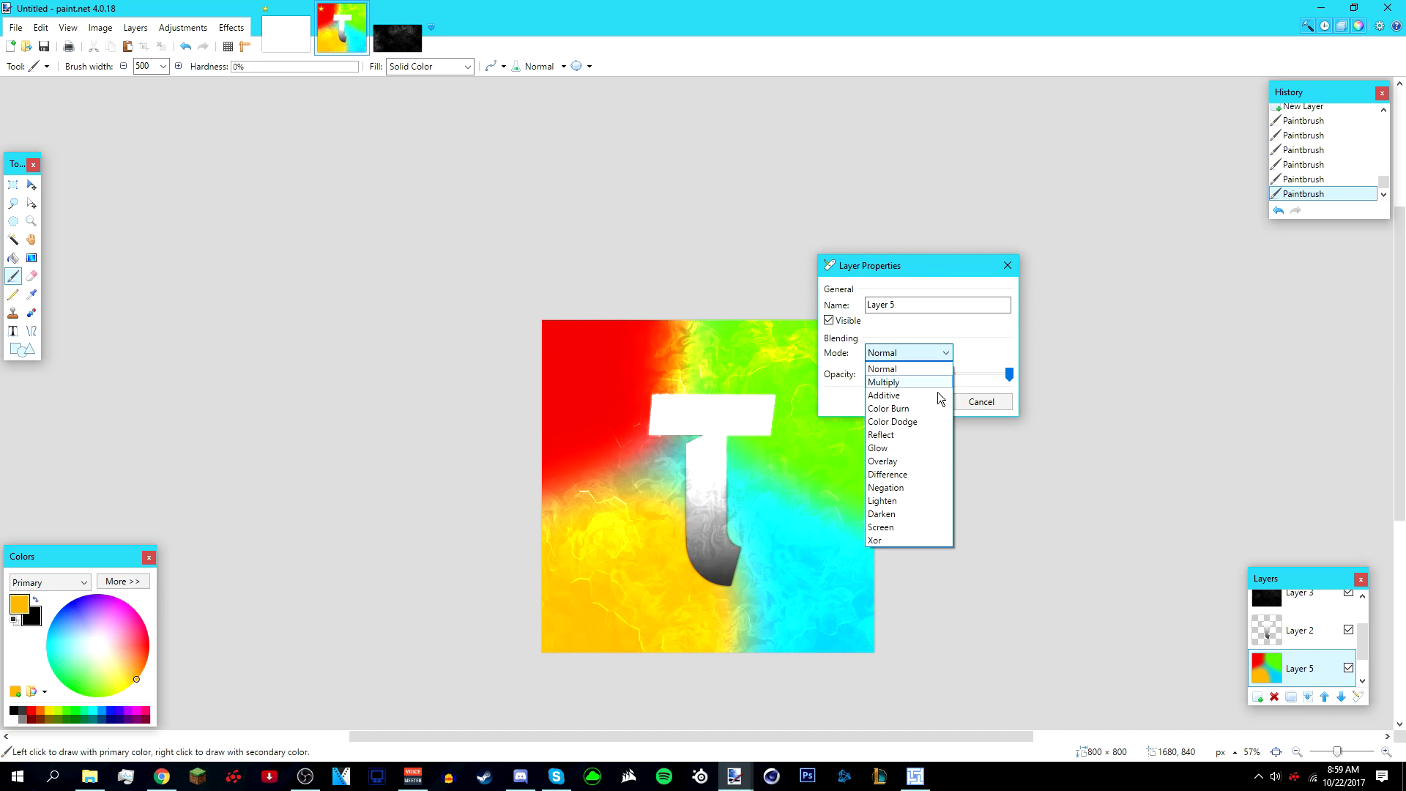
{"action": "left_click", "coordinate": [928, 460]}
{"action": "left_click_drag", "start_coordinate": [929, 272], "coordinate": [720, 226]}
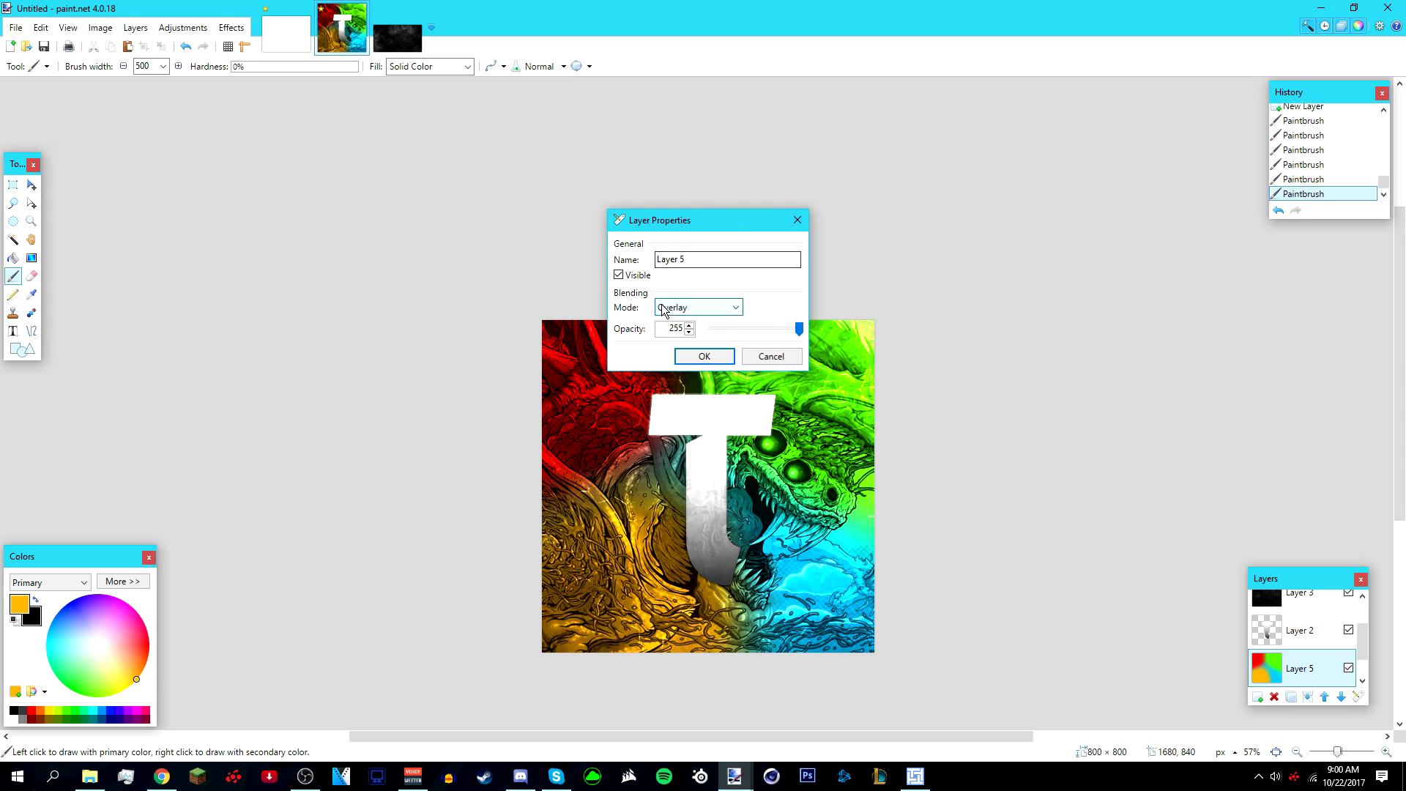
{"action": "left_click", "coordinate": [730, 308]}
{"action": "left_click", "coordinate": [730, 308]}
{"action": "left_click_drag", "start_coordinate": [715, 222], "coordinate": [1126, 210]}
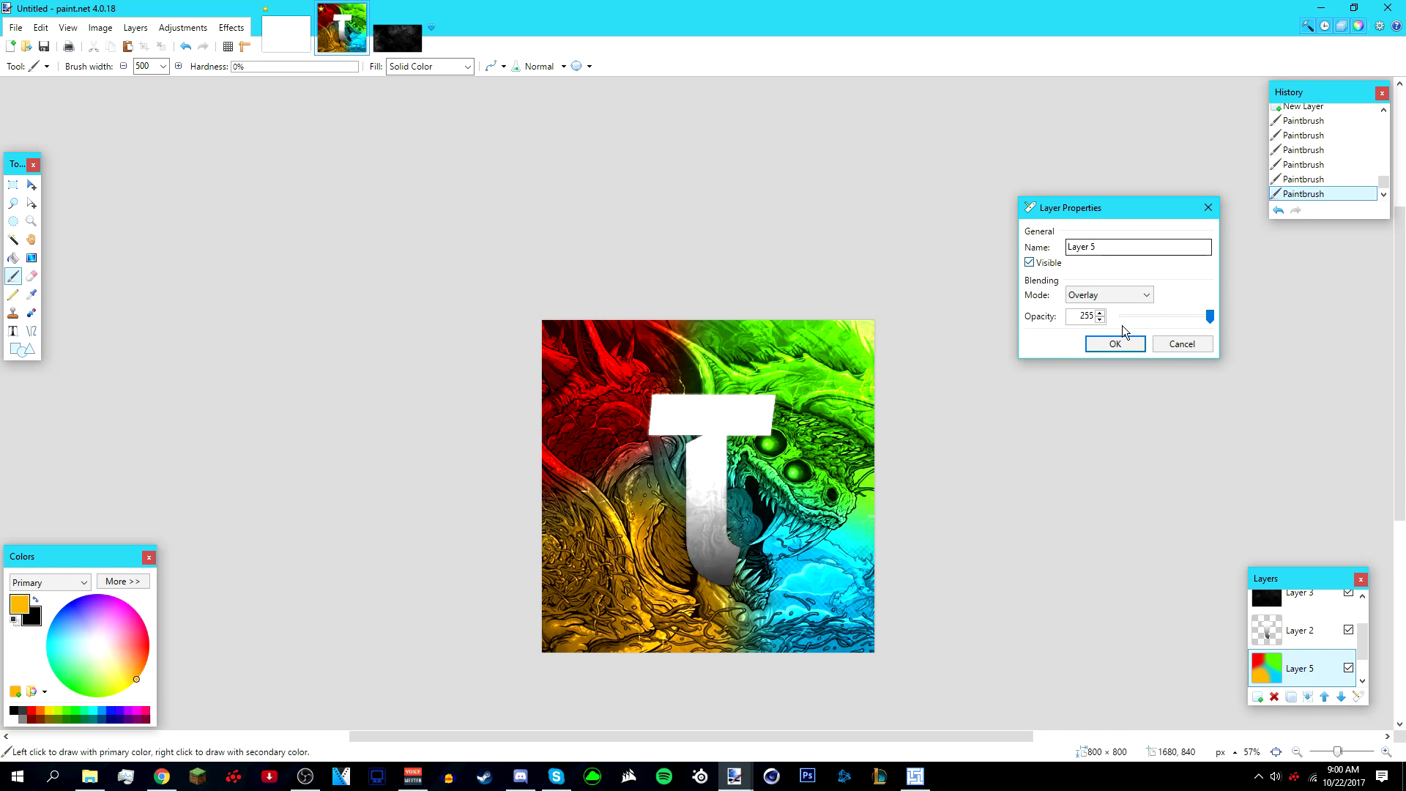
Try the Color Burn, Color Dodge and Multiply blend modes on the painted Layer 5
{"action": "left_click", "coordinate": [1128, 295]}
{"action": "left_click", "coordinate": [1116, 378]}
{"action": "left_click", "coordinate": [1121, 295]}
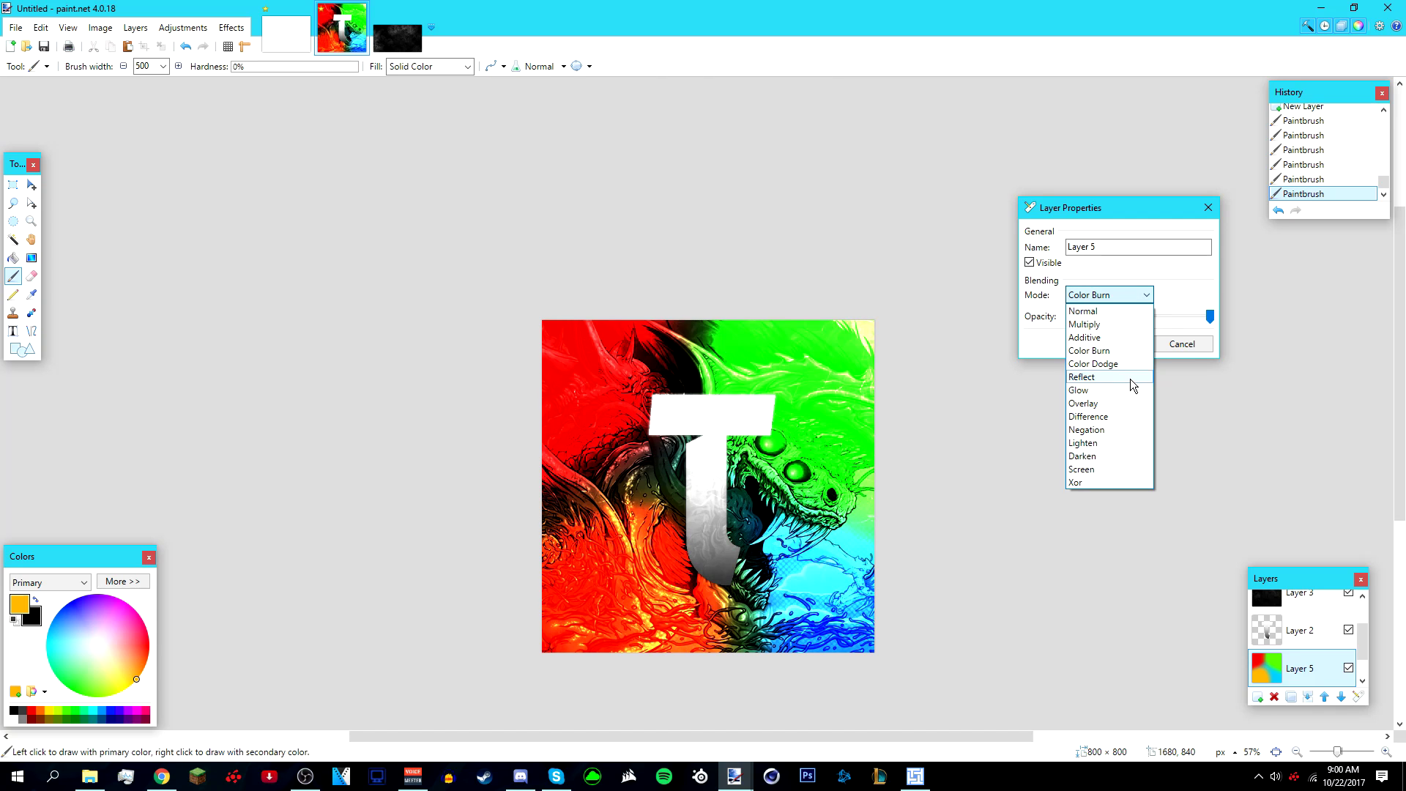
{"action": "left_click", "coordinate": [1123, 364]}
{"action": "left_click_drag", "start_coordinate": [1128, 210], "coordinate": [850, 346]}
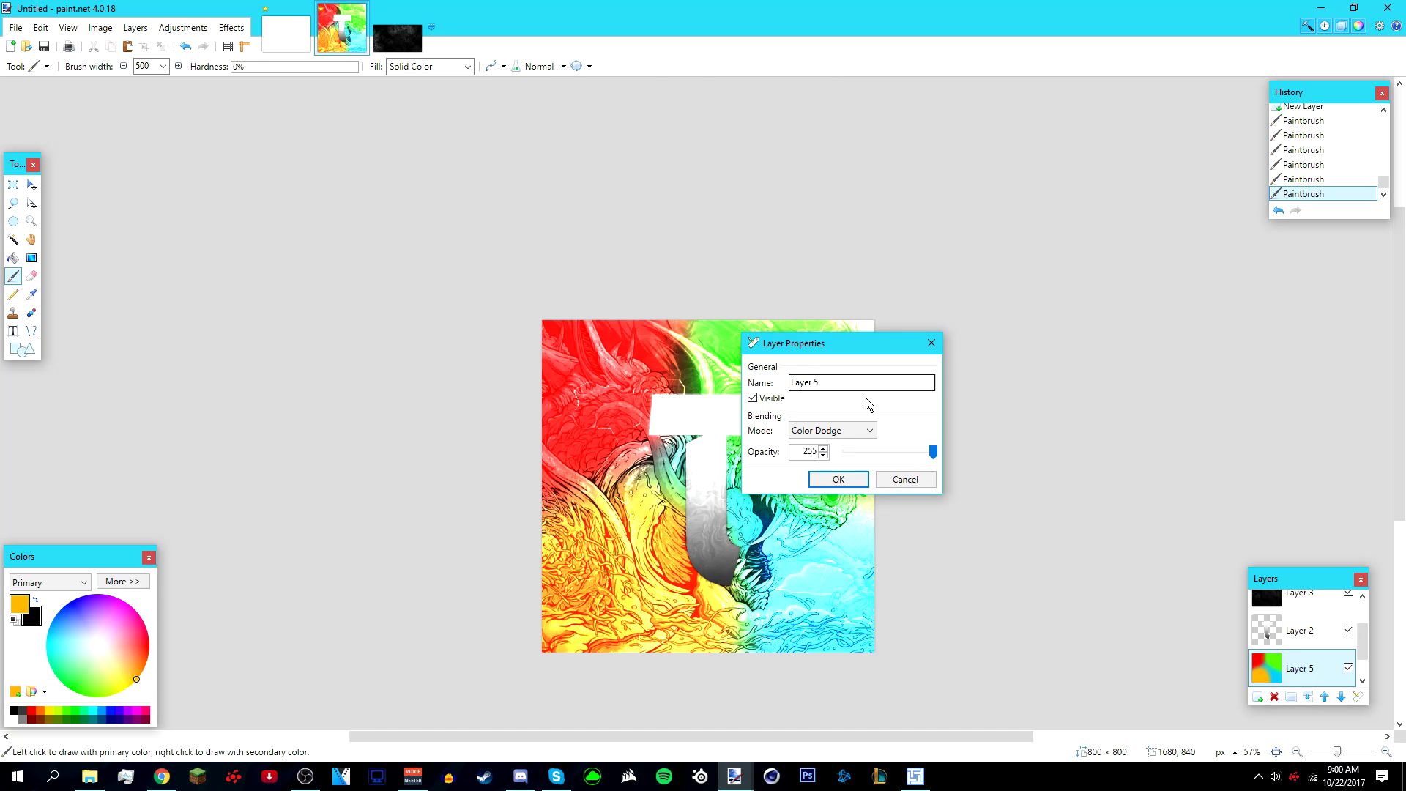
{"action": "left_click", "coordinate": [842, 430]}
{"action": "left_click", "coordinate": [819, 594]}
{"action": "left_click", "coordinate": [842, 430]}
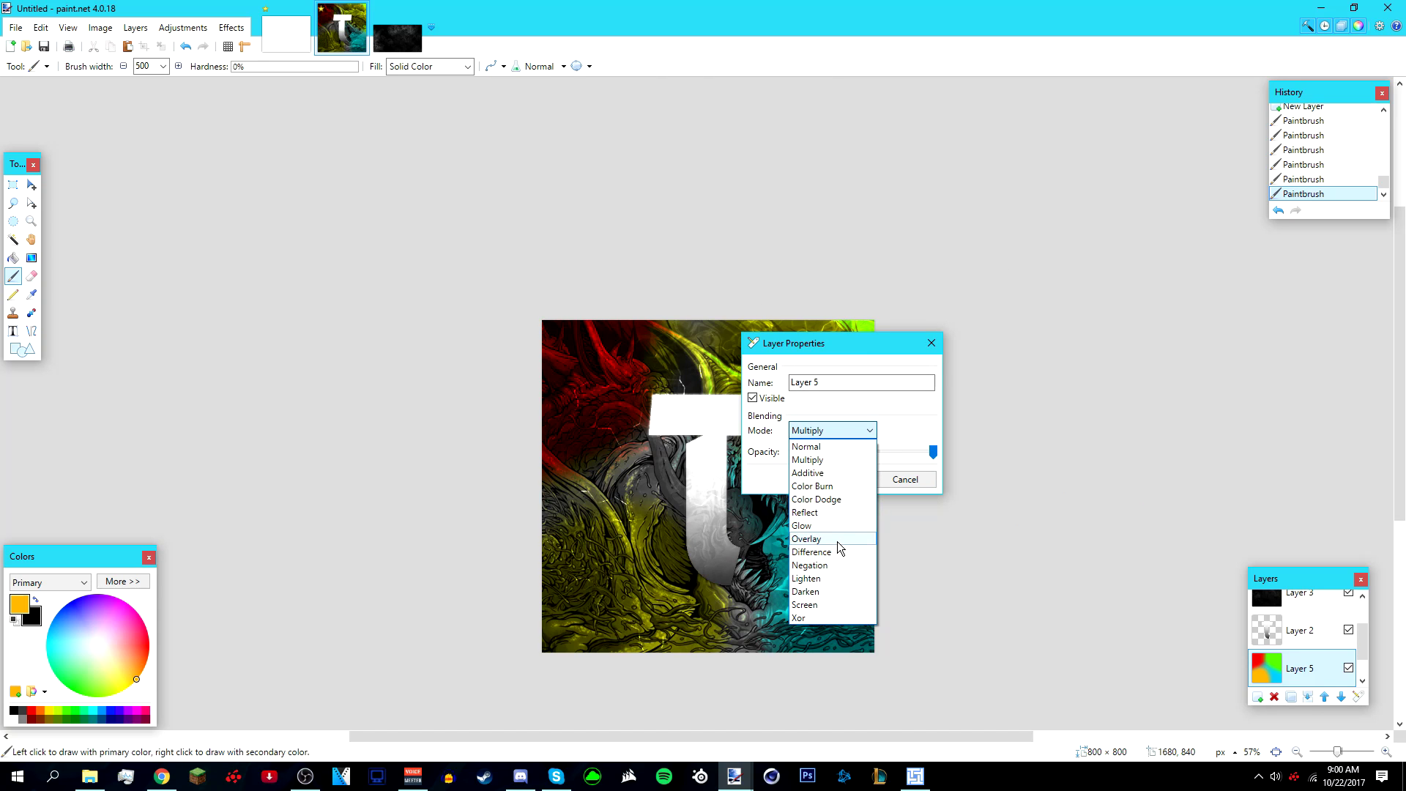
Compare Overlay with Color Dodge on Layer 5, restore Overlay and apply the layer properties
{"action": "left_click", "coordinate": [802, 537]}
{"action": "left_click_drag", "start_coordinate": [848, 344], "coordinate": [1045, 243]}
{"action": "left_click", "coordinate": [1036, 330]}
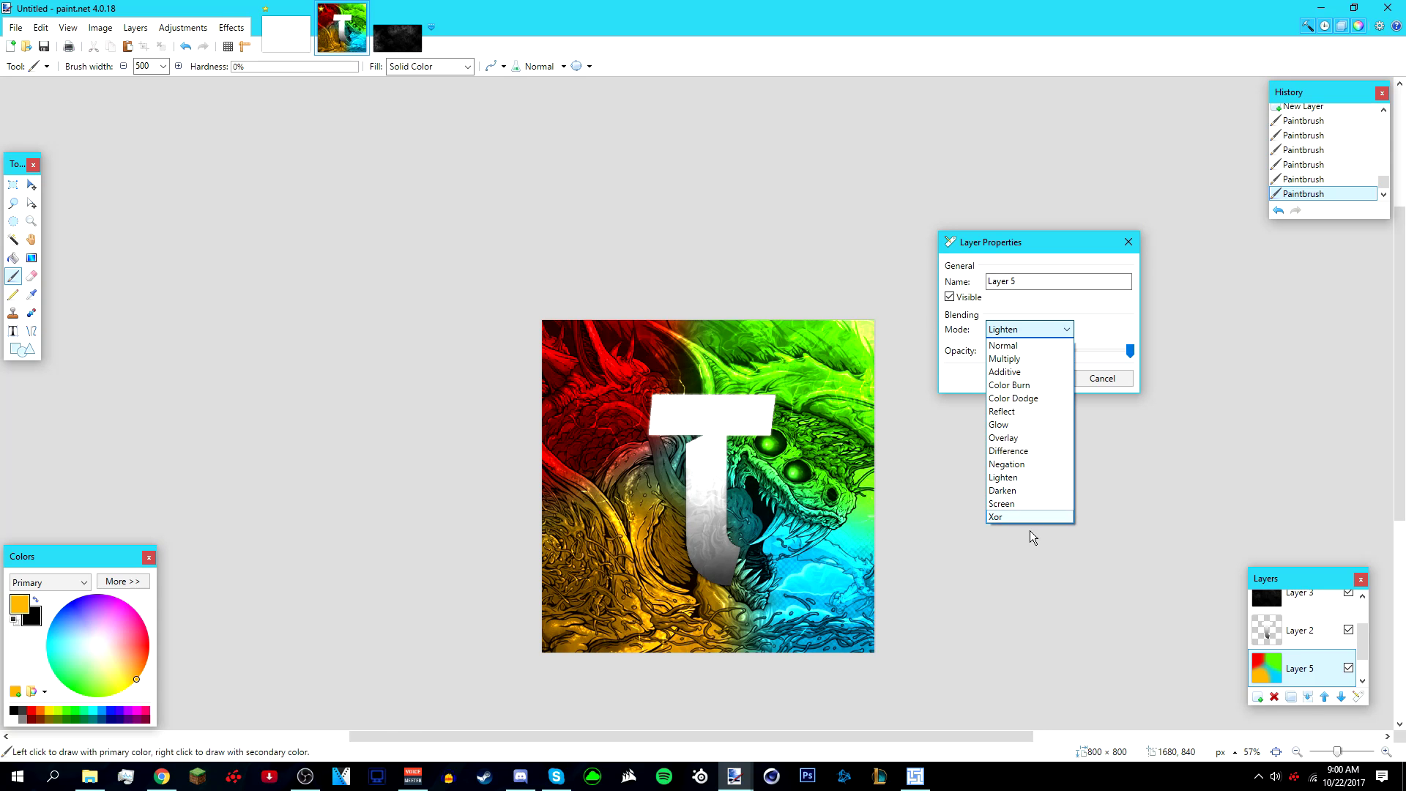
{"action": "left_click", "coordinate": [1014, 398]}
{"action": "left_click", "coordinate": [1029, 330]}
{"action": "left_click", "coordinate": [1003, 437]}
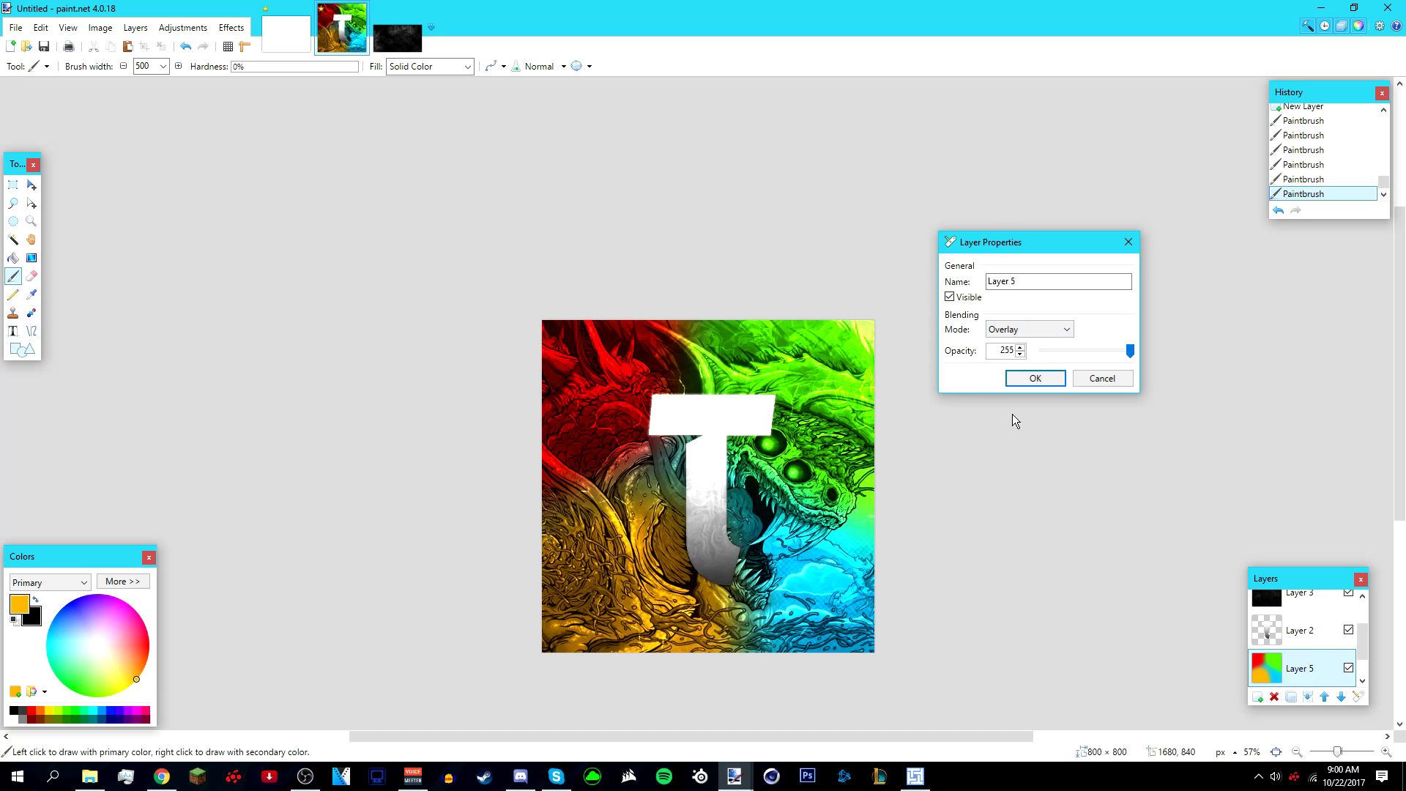
{"action": "left_click", "coordinate": [1034, 378]}
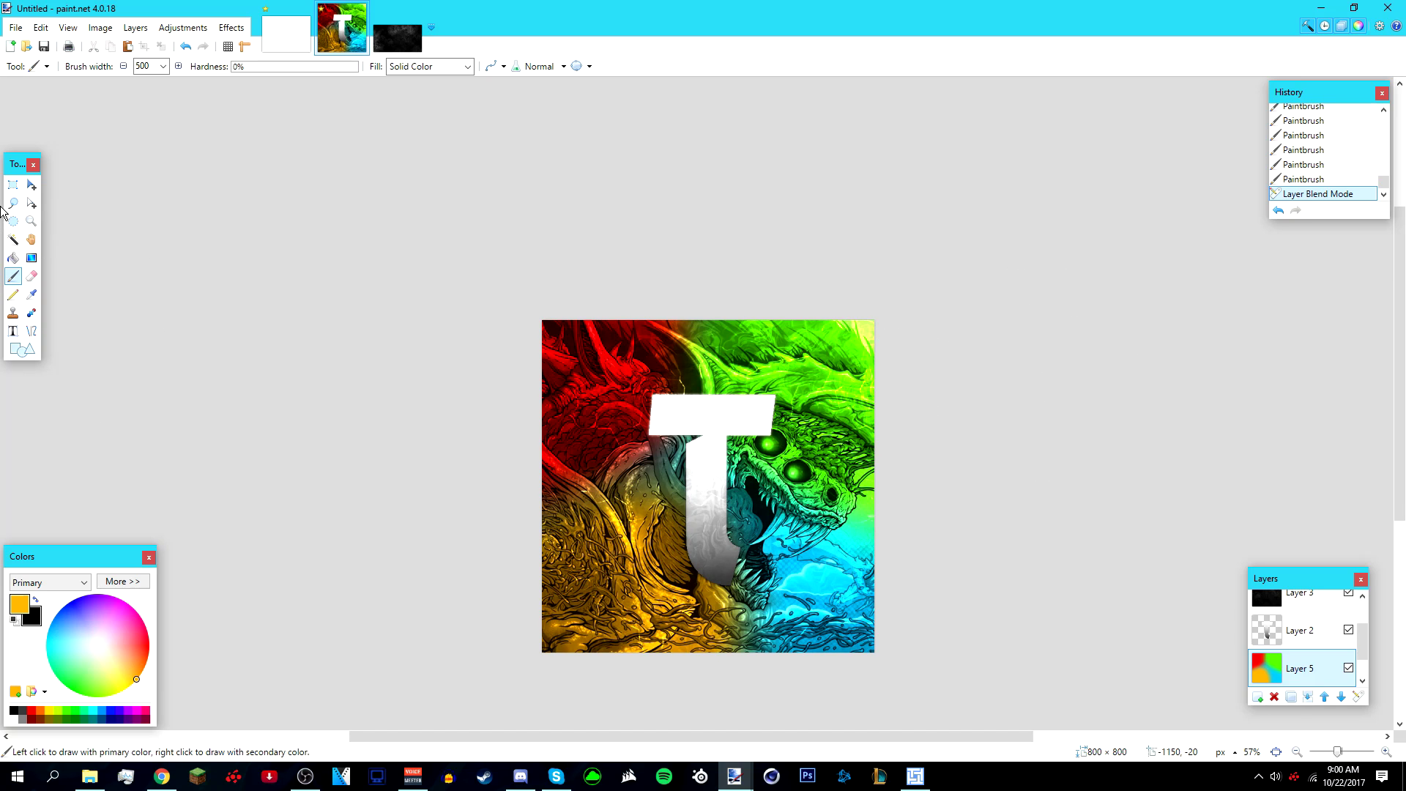
Apply a Gaussian Blur with a radius of 1 to the Background layer
{"action": "left_click", "coordinate": [32, 185]}
{"action": "scroll", "coordinate": [782, 508], "scroll_direction": "up", "scroll_amount": 2}
{"action": "scroll", "coordinate": [779, 523], "scroll_direction": "down", "scroll_amount": 1}
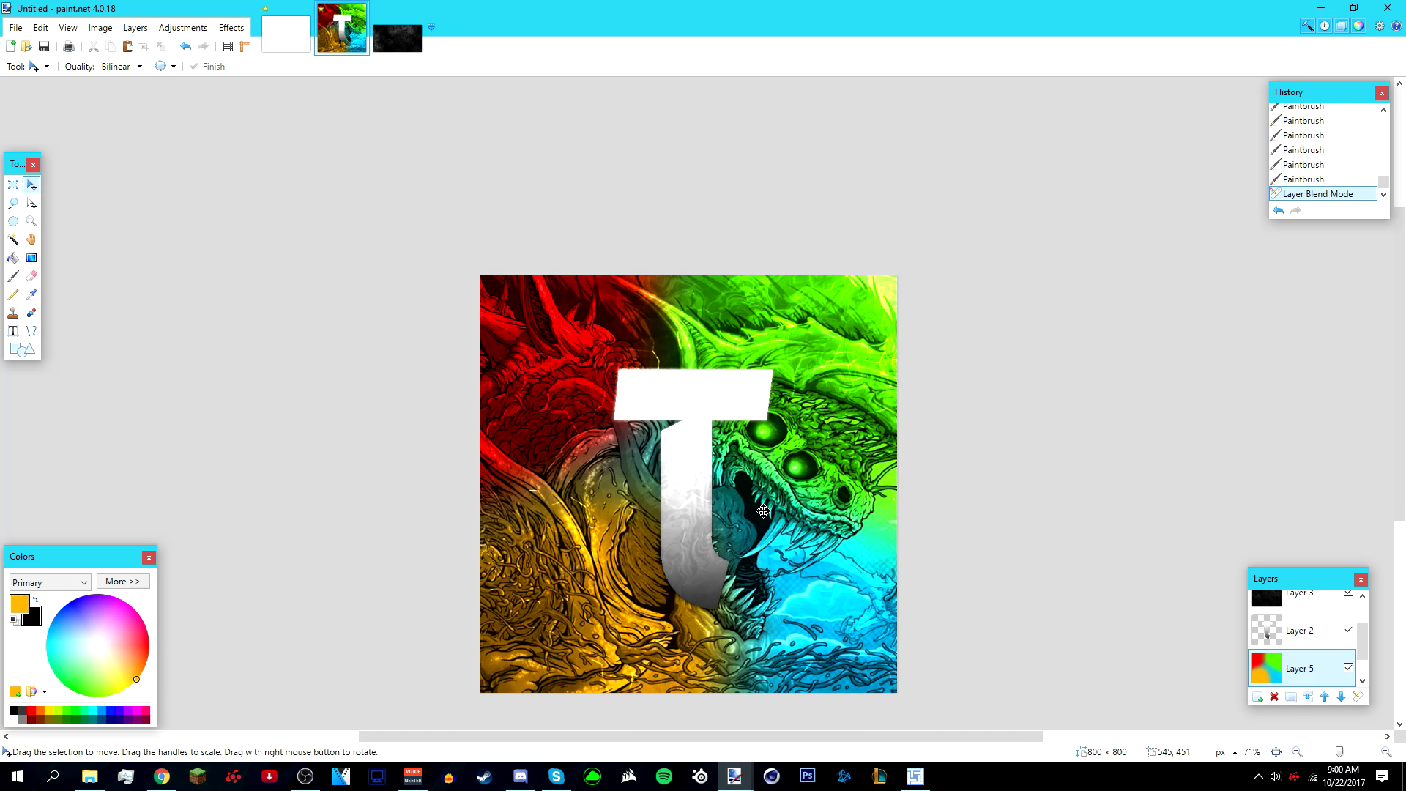
{"action": "scroll", "coordinate": [1293, 654], "scroll_direction": "down", "scroll_amount": 1}
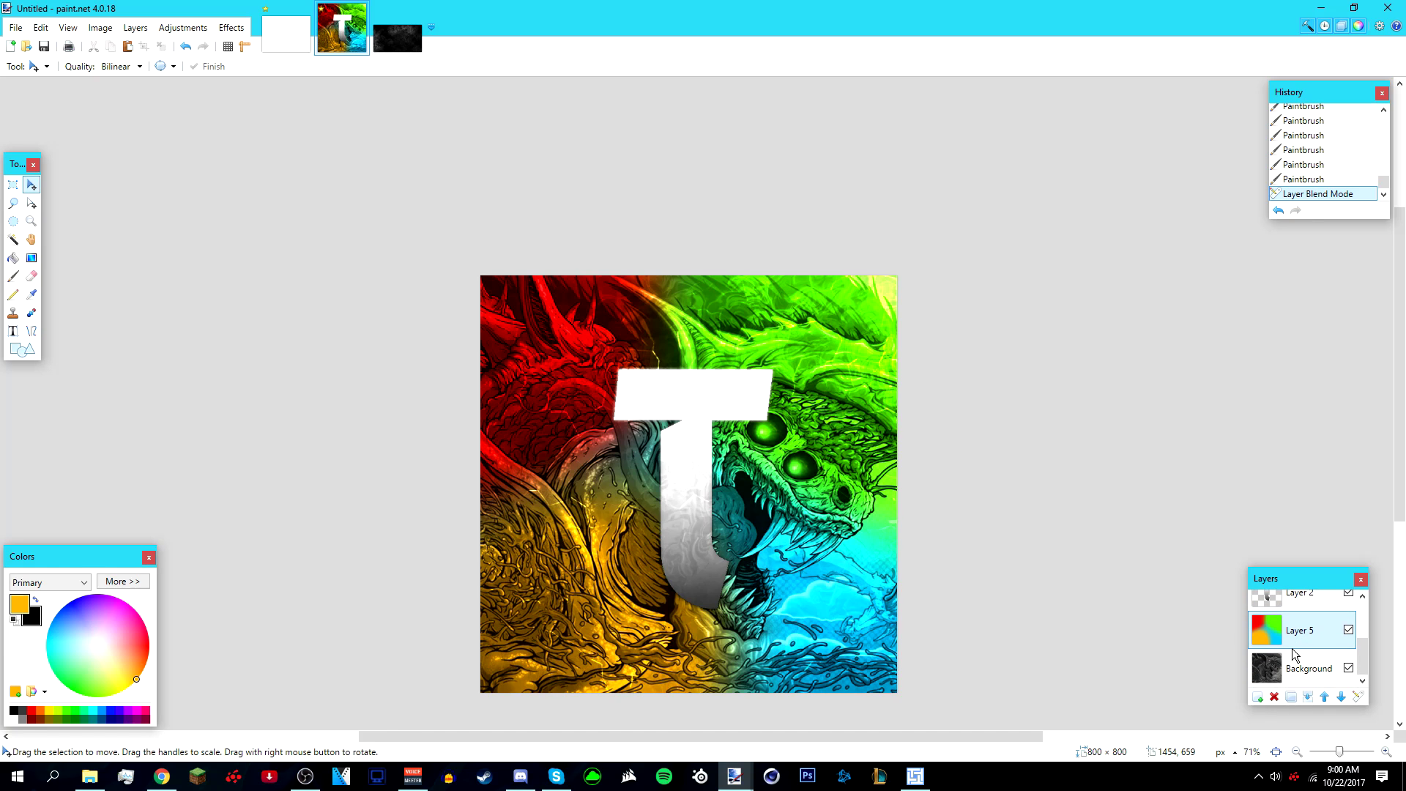
{"action": "left_click", "coordinate": [1291, 676]}
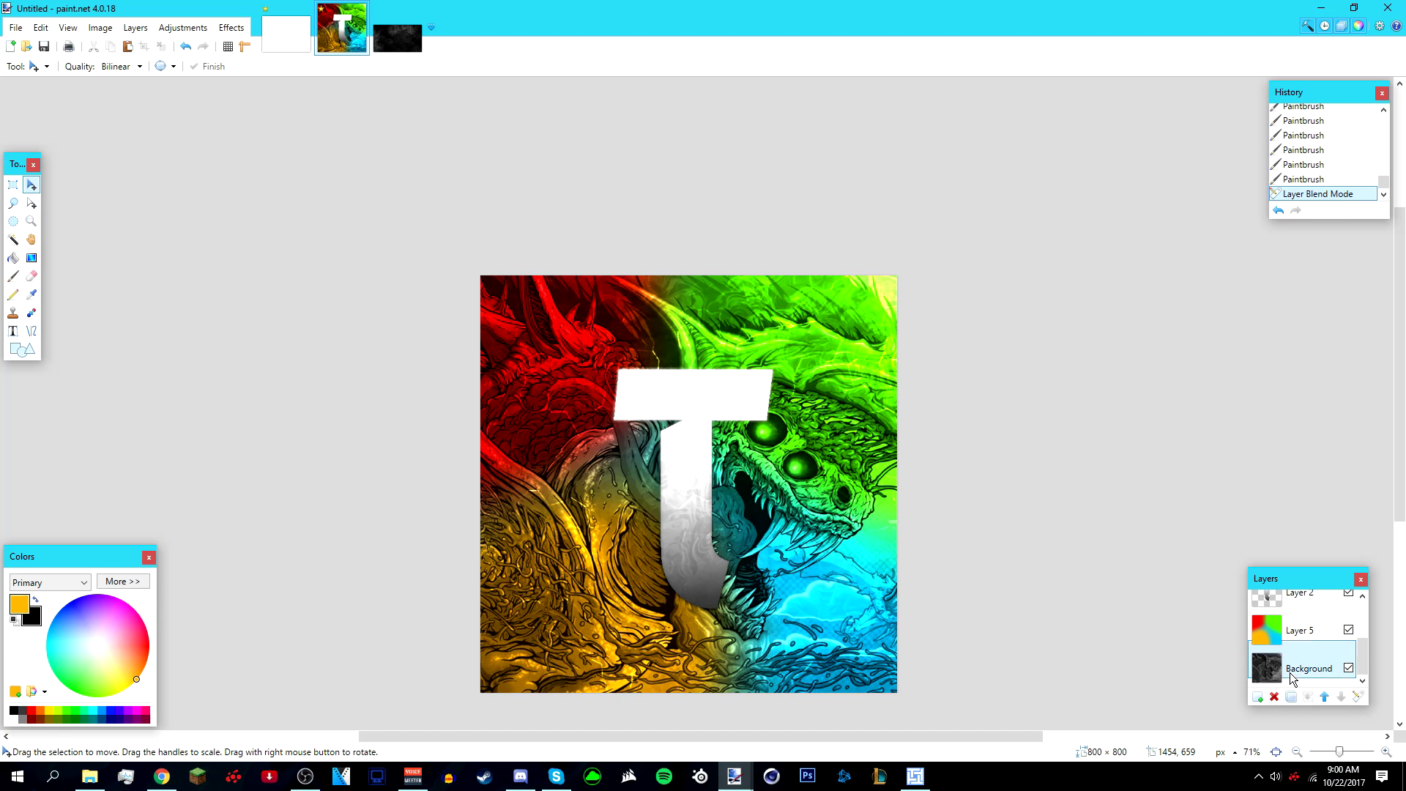
{"action": "left_click", "coordinate": [232, 30]}
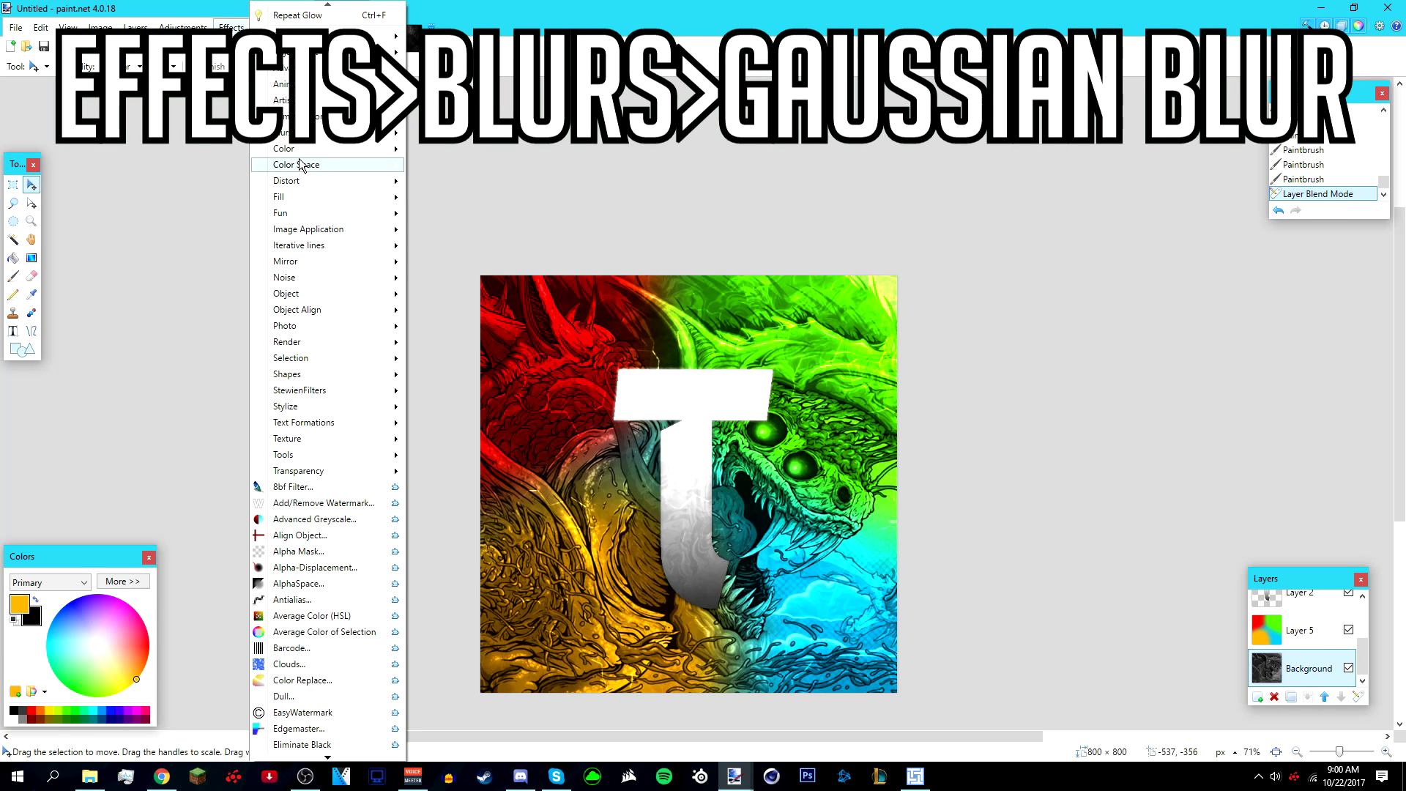
{"action": "mouse_move", "coordinate": [293, 133]}
{"action": "left_click", "coordinate": [457, 262]}
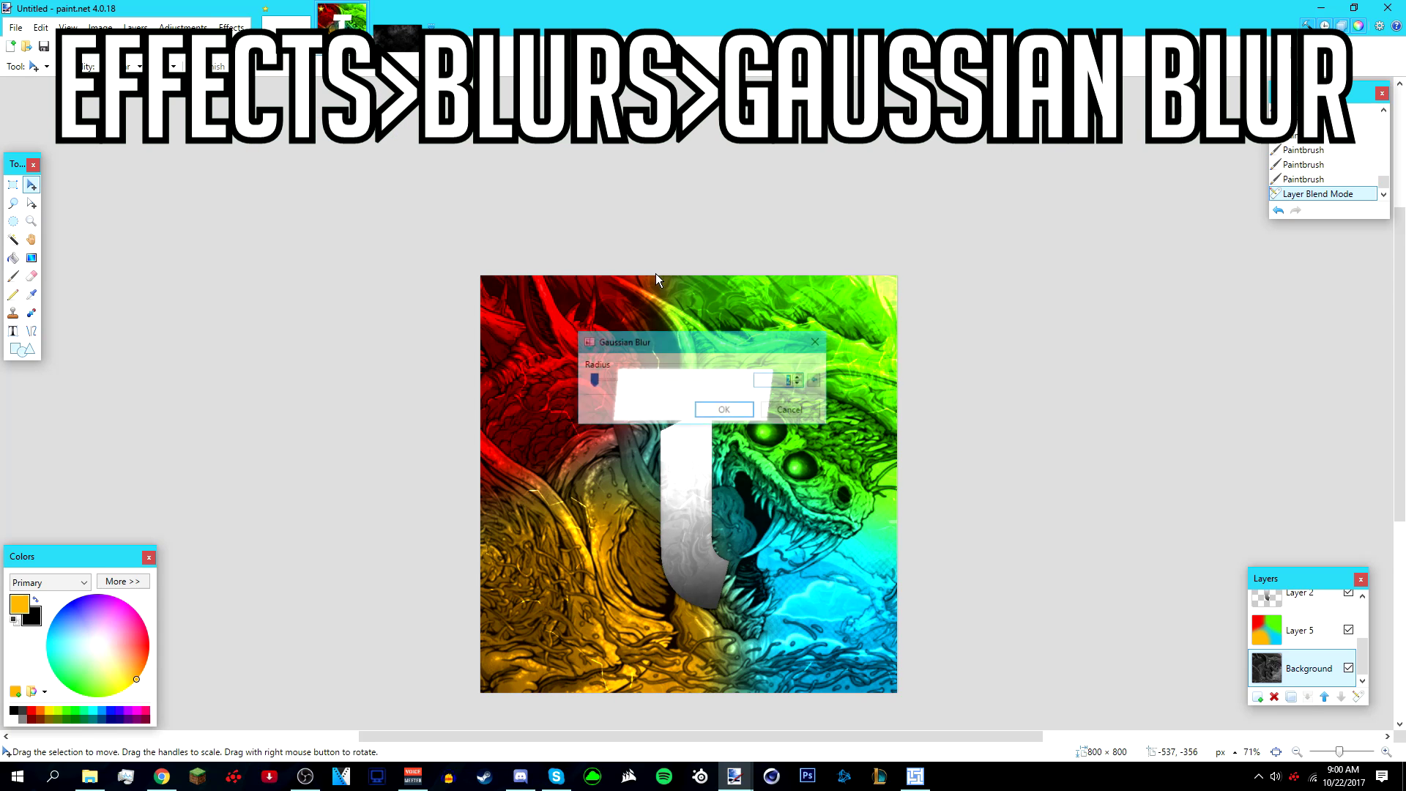
{"action": "left_click_drag", "start_coordinate": [738, 341], "coordinate": [901, 173]}
{"action": "type", "text": "1"}
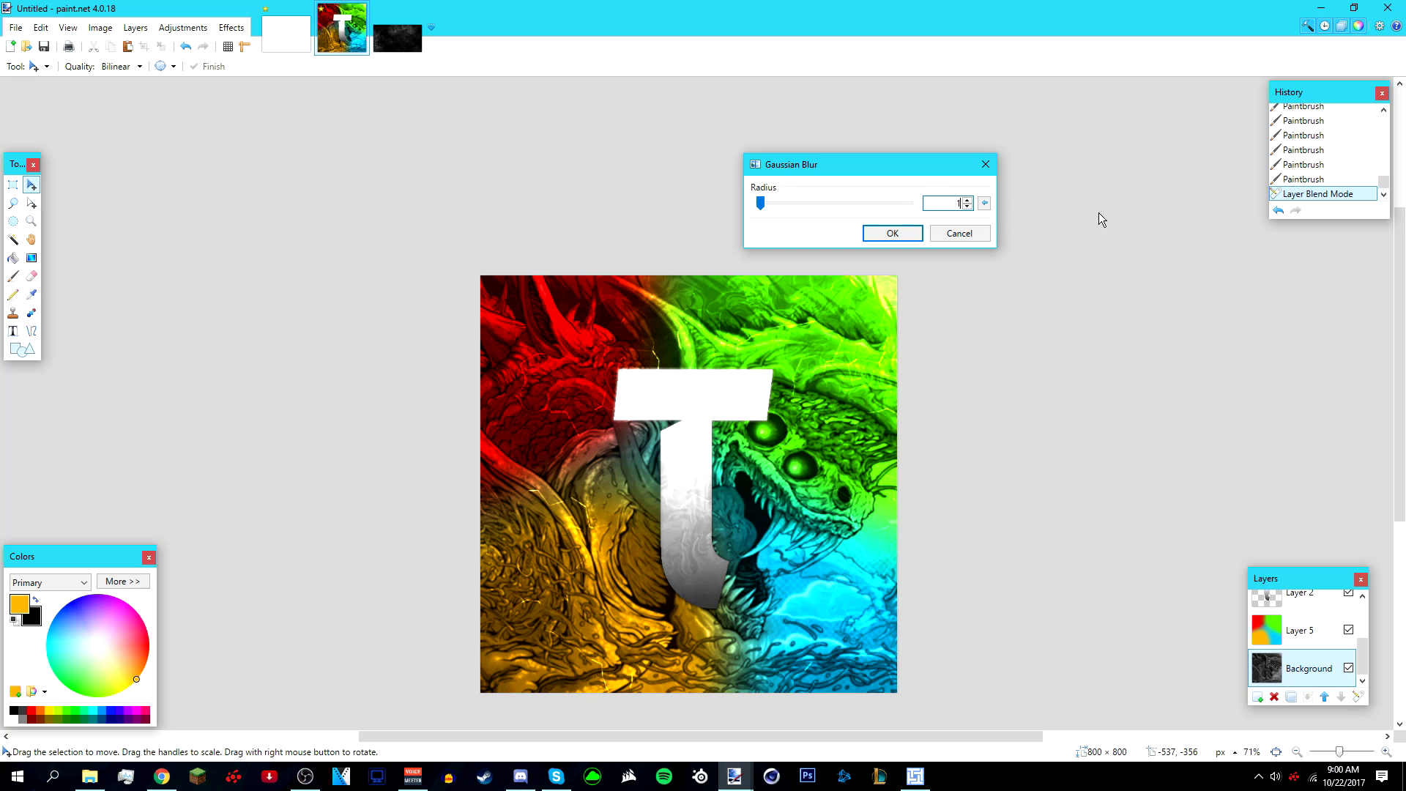
{"action": "left_click_drag", "start_coordinate": [904, 183], "coordinate": [809, 297]}
{"action": "left_click", "coordinate": [812, 365]}
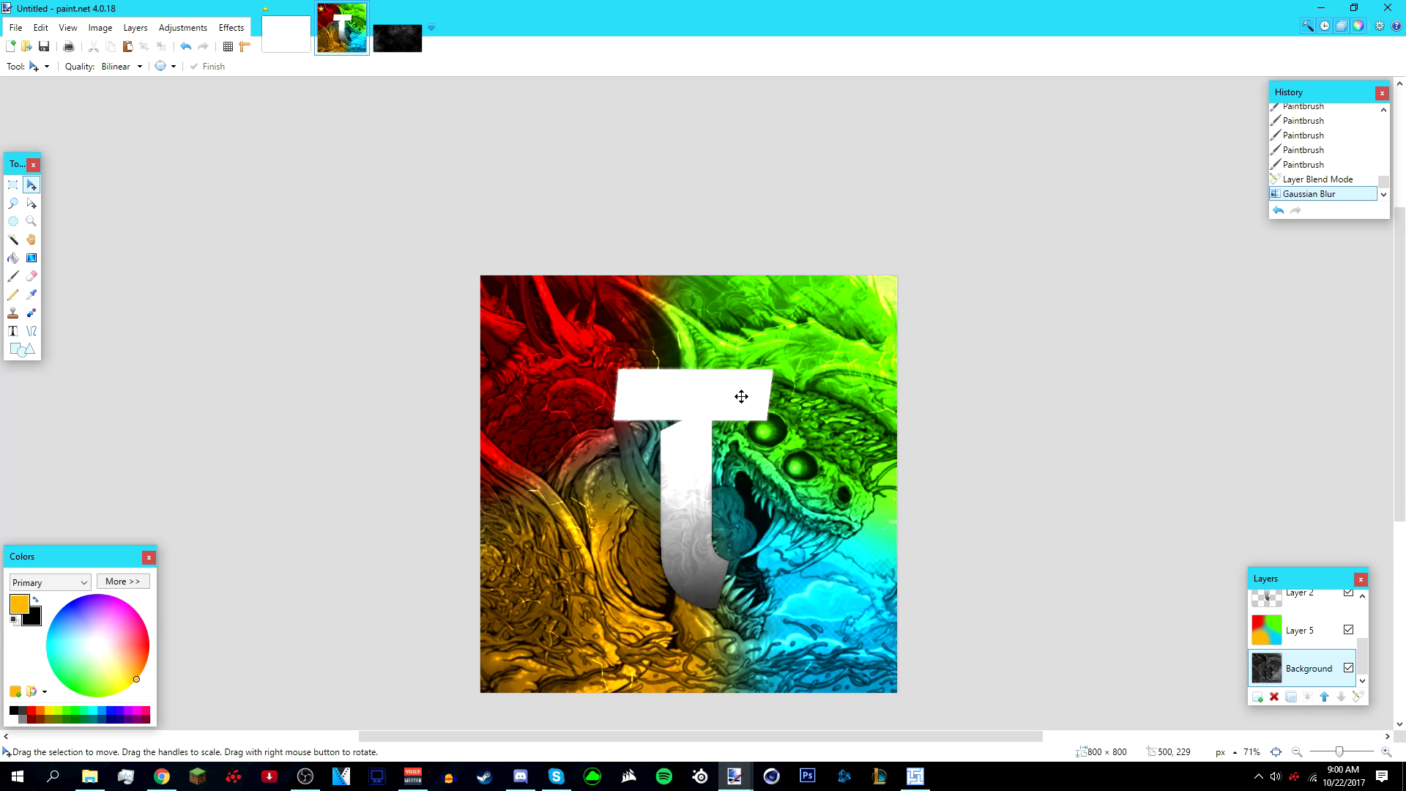
{"action": "scroll", "coordinate": [734, 393], "scroll_direction": "up", "scroll_amount": 2}
{"action": "scroll", "coordinate": [738, 367], "scroll_direction": "down", "scroll_amount": 2}
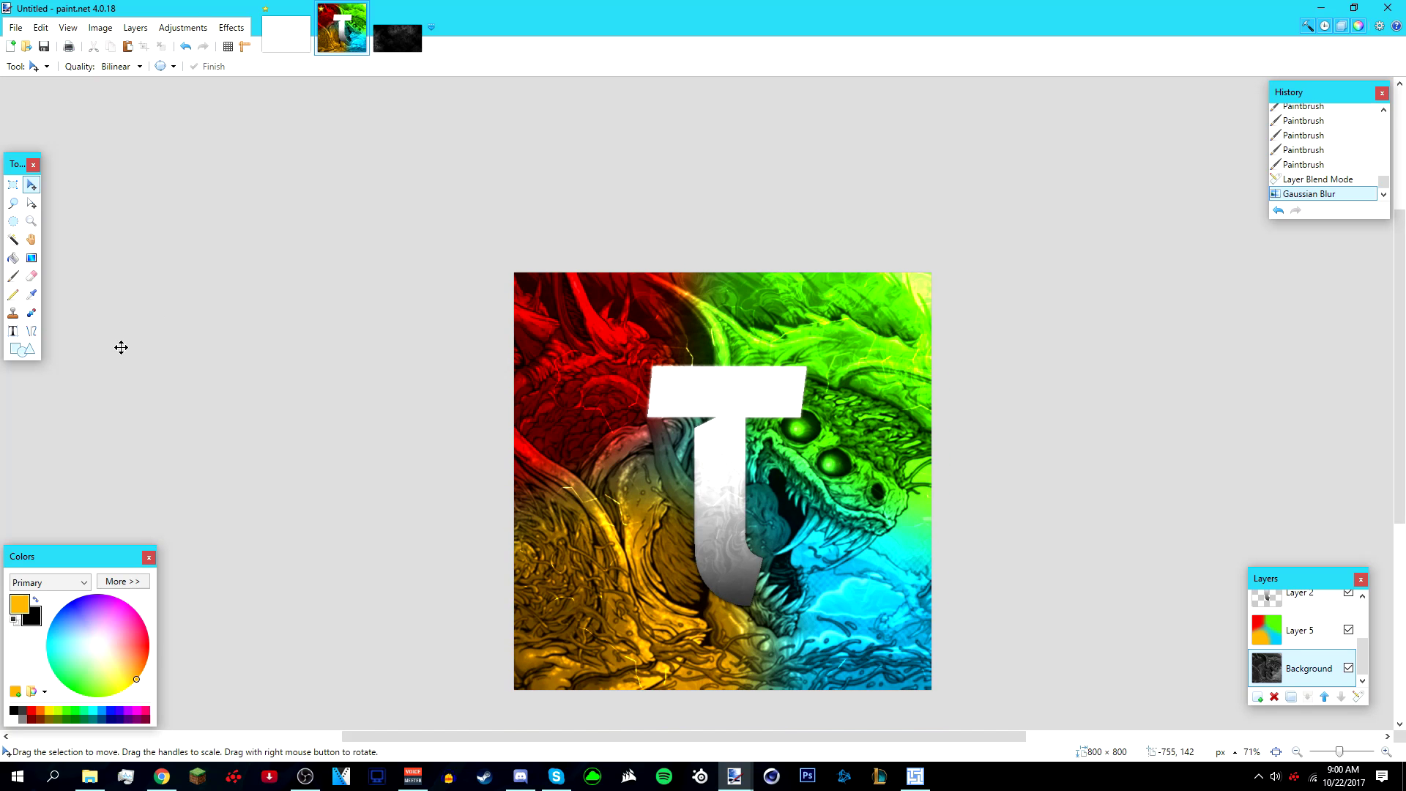
Start a Drop Shadow on the T in Layer 2 and set the shadow color to black
{"action": "scroll", "coordinate": [716, 452], "scroll_direction": "up", "scroll_amount": 1}
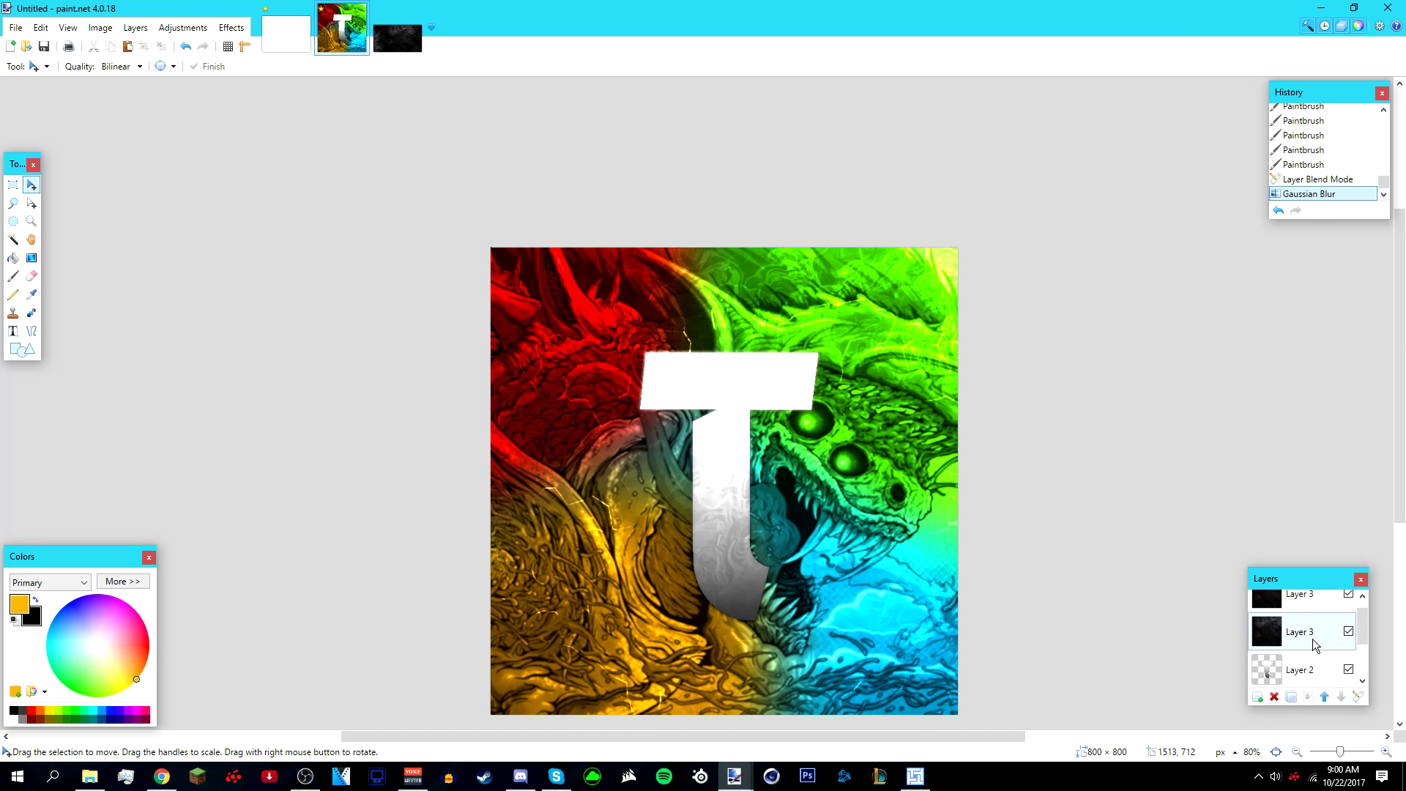
{"action": "left_click", "coordinate": [1308, 606]}
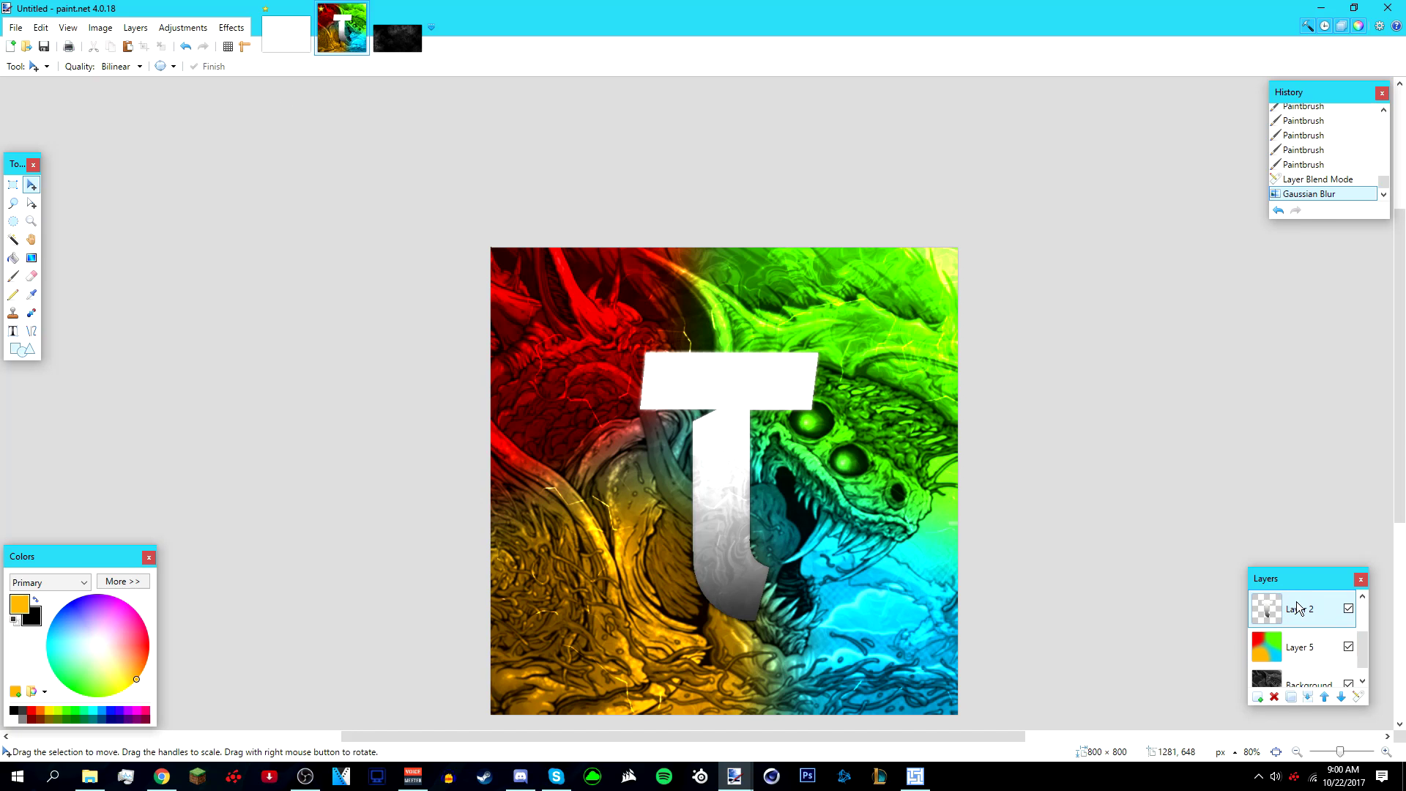
{"action": "left_click_drag", "start_coordinate": [1274, 583], "coordinate": [1226, 574]}
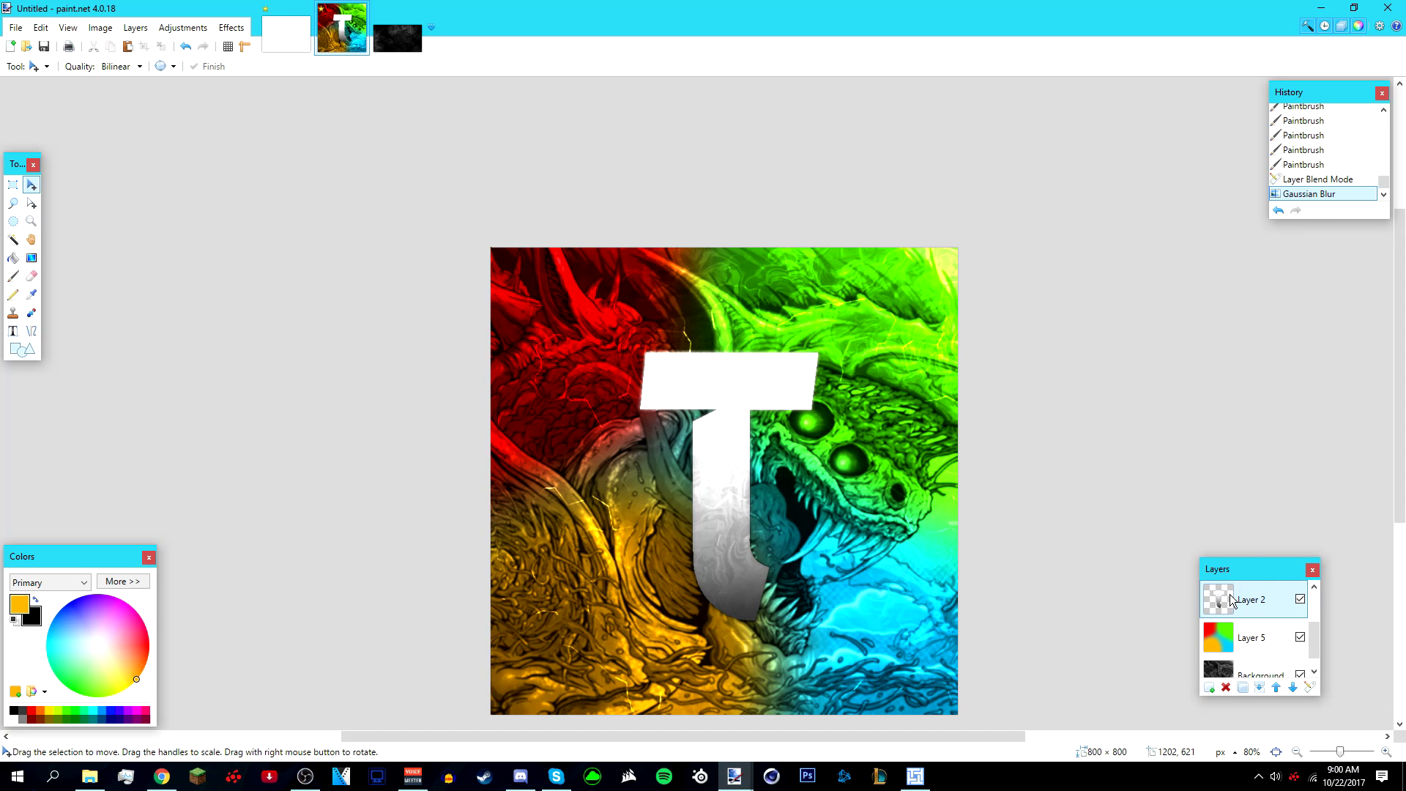
{"action": "left_click", "coordinate": [243, 32]}
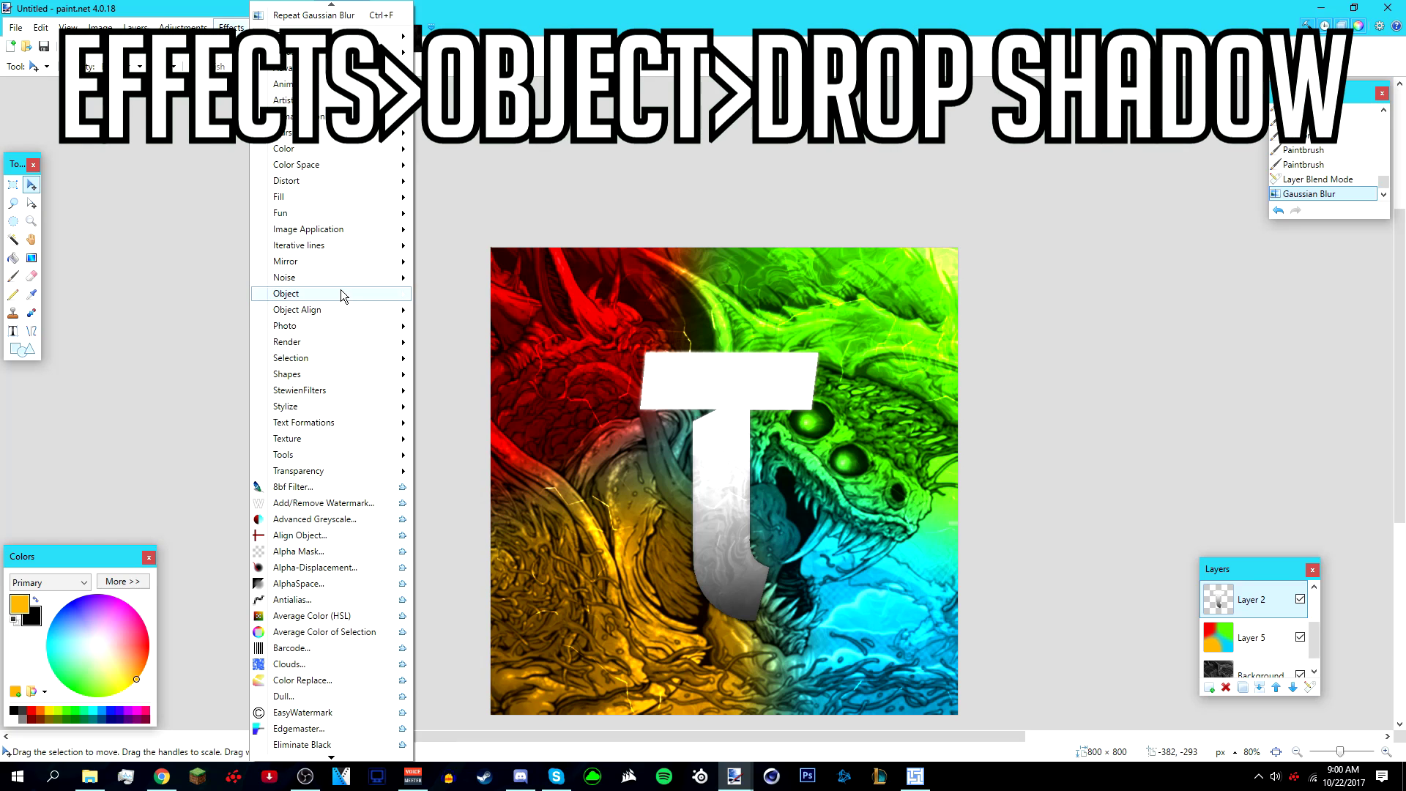
{"action": "mouse_move", "coordinate": [345, 294]}
{"action": "left_click", "coordinate": [466, 375]}
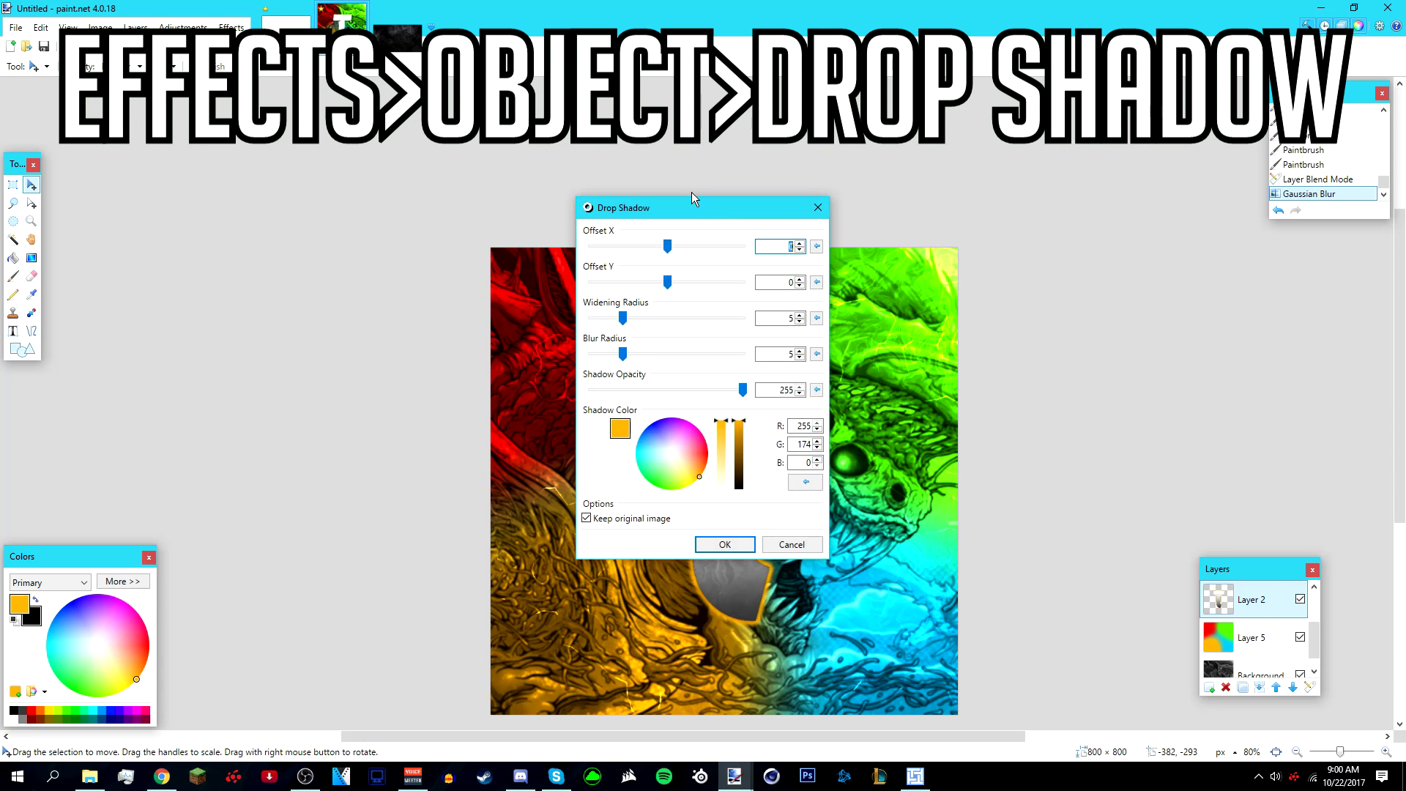
{"action": "left_click_drag", "start_coordinate": [679, 209], "coordinate": [1240, 115]}
{"action": "left_click_drag", "start_coordinate": [1301, 333], "coordinate": [1301, 396]}
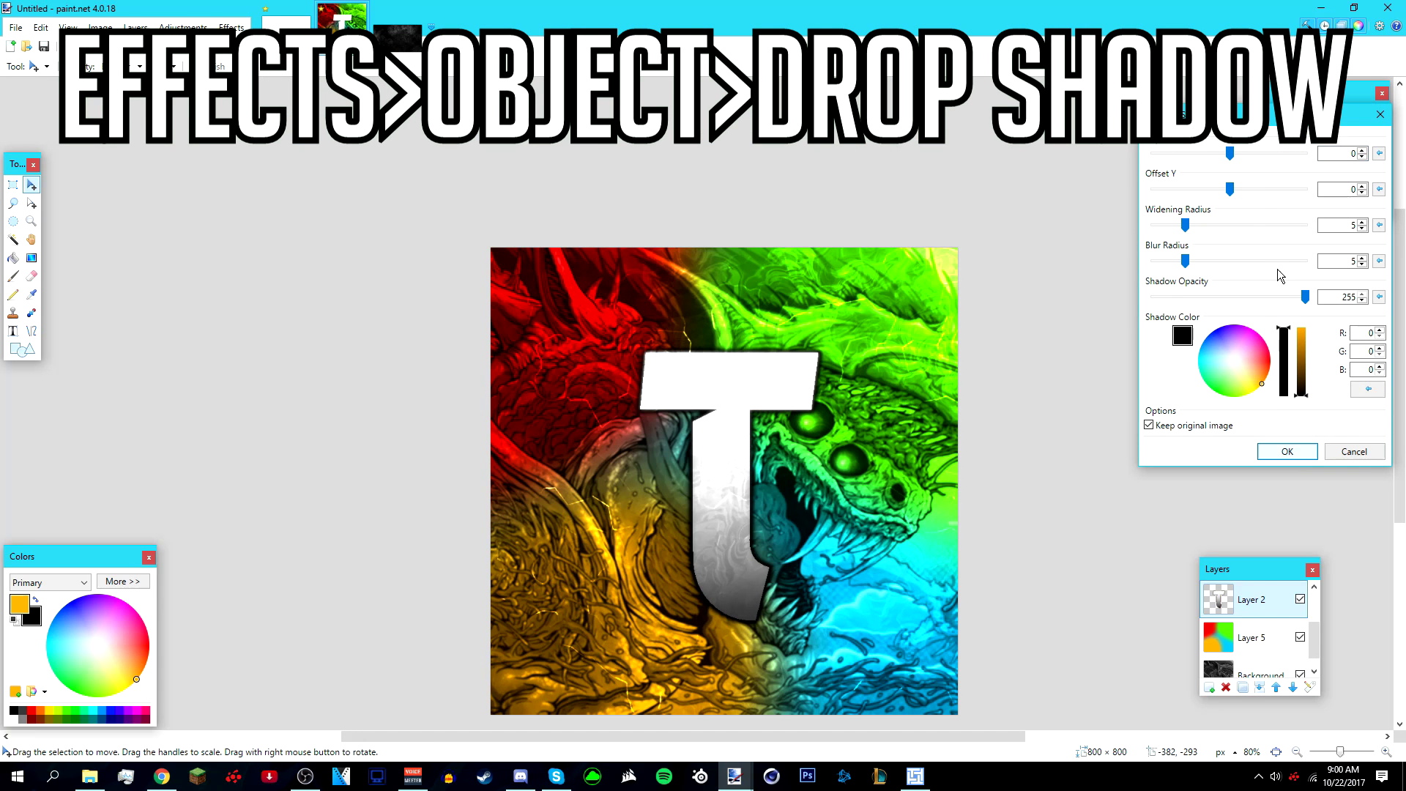
Set the shadow's widening radius to 24 and blur radius to 21, try white, return the color to black, and apply the effect
{"action": "left_click_drag", "start_coordinate": [1184, 261], "coordinate": [1043, 276]}
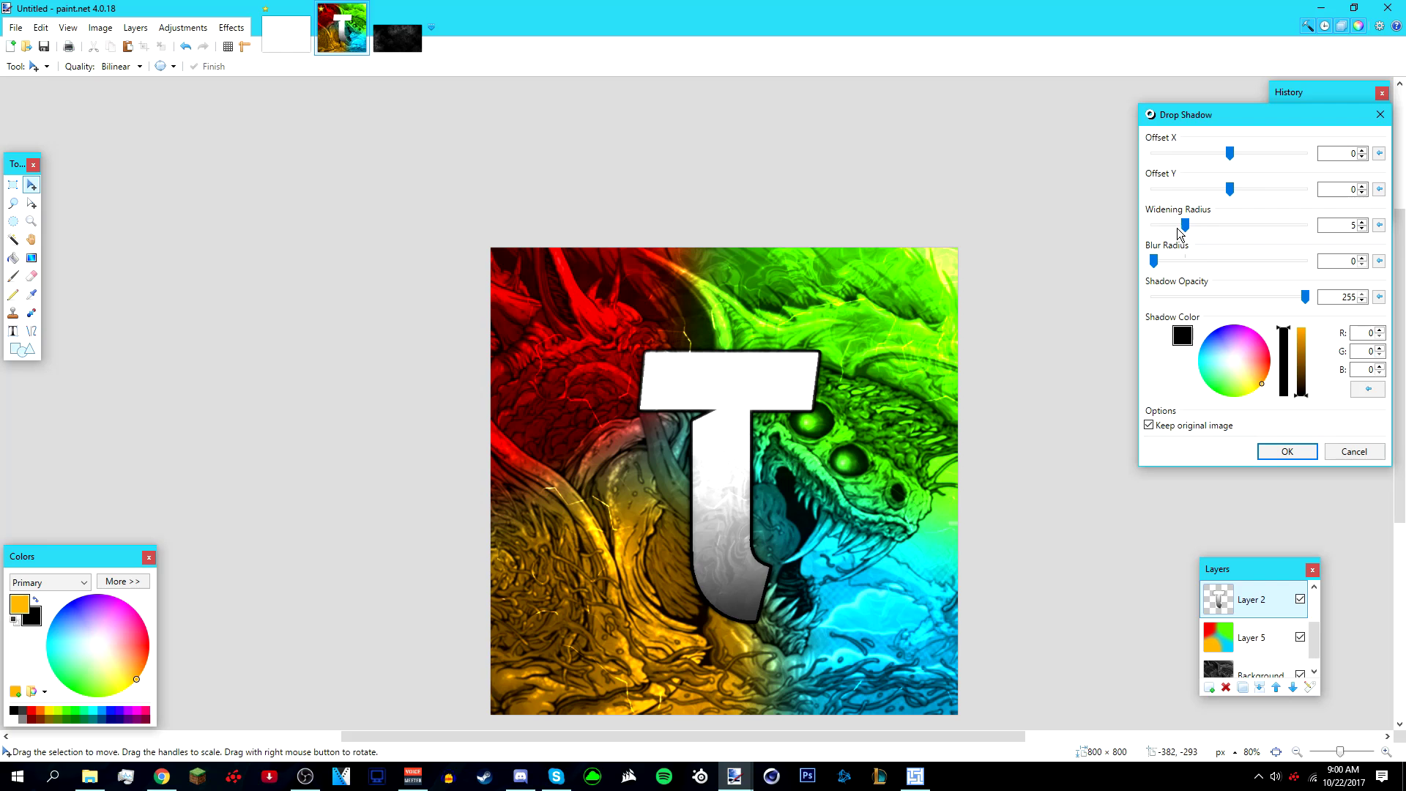
{"action": "left_click_drag", "start_coordinate": [1185, 226], "coordinate": [1304, 230]}
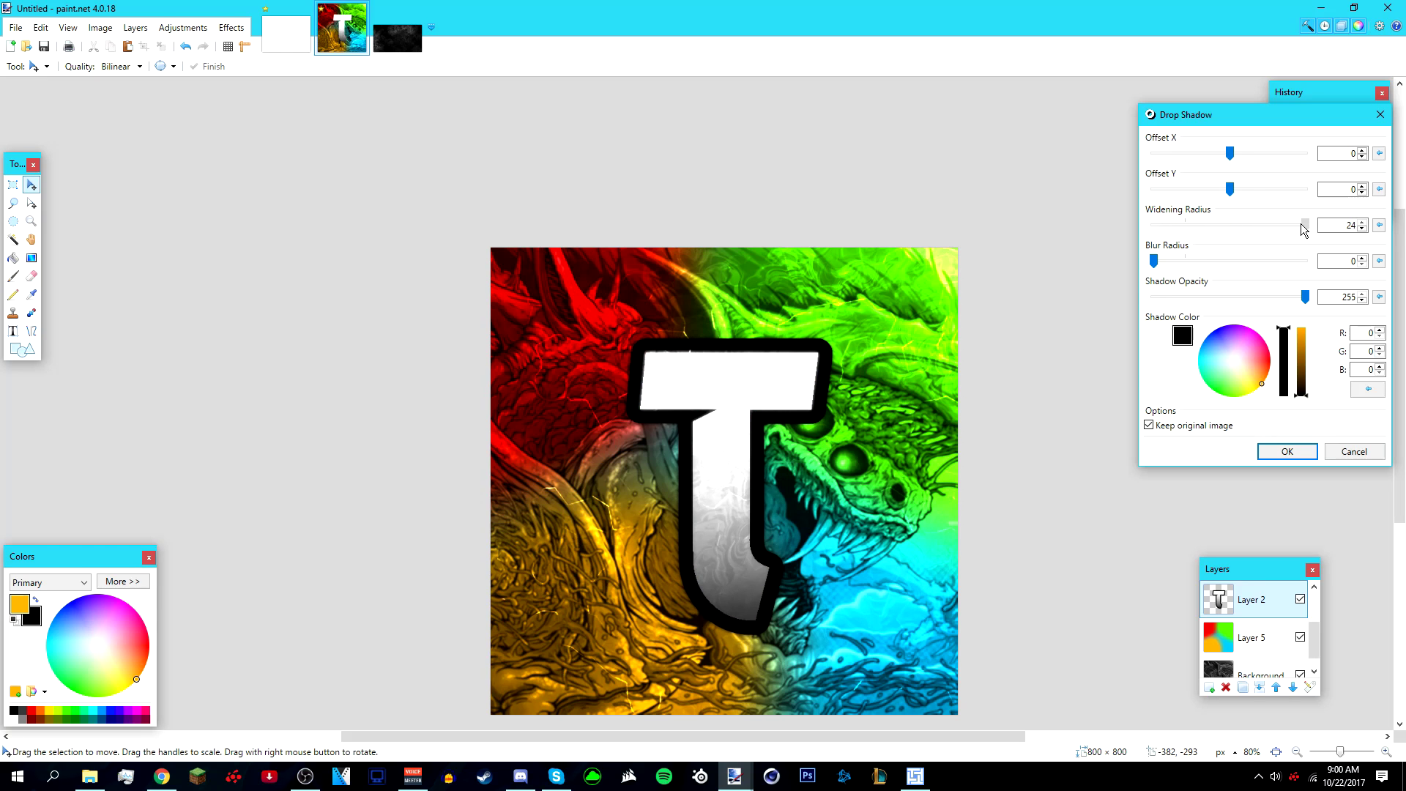
{"action": "left_click_drag", "start_coordinate": [1166, 260], "coordinate": [1287, 277]}
{"action": "left_click_drag", "start_coordinate": [1274, 115], "coordinate": [847, 123]}
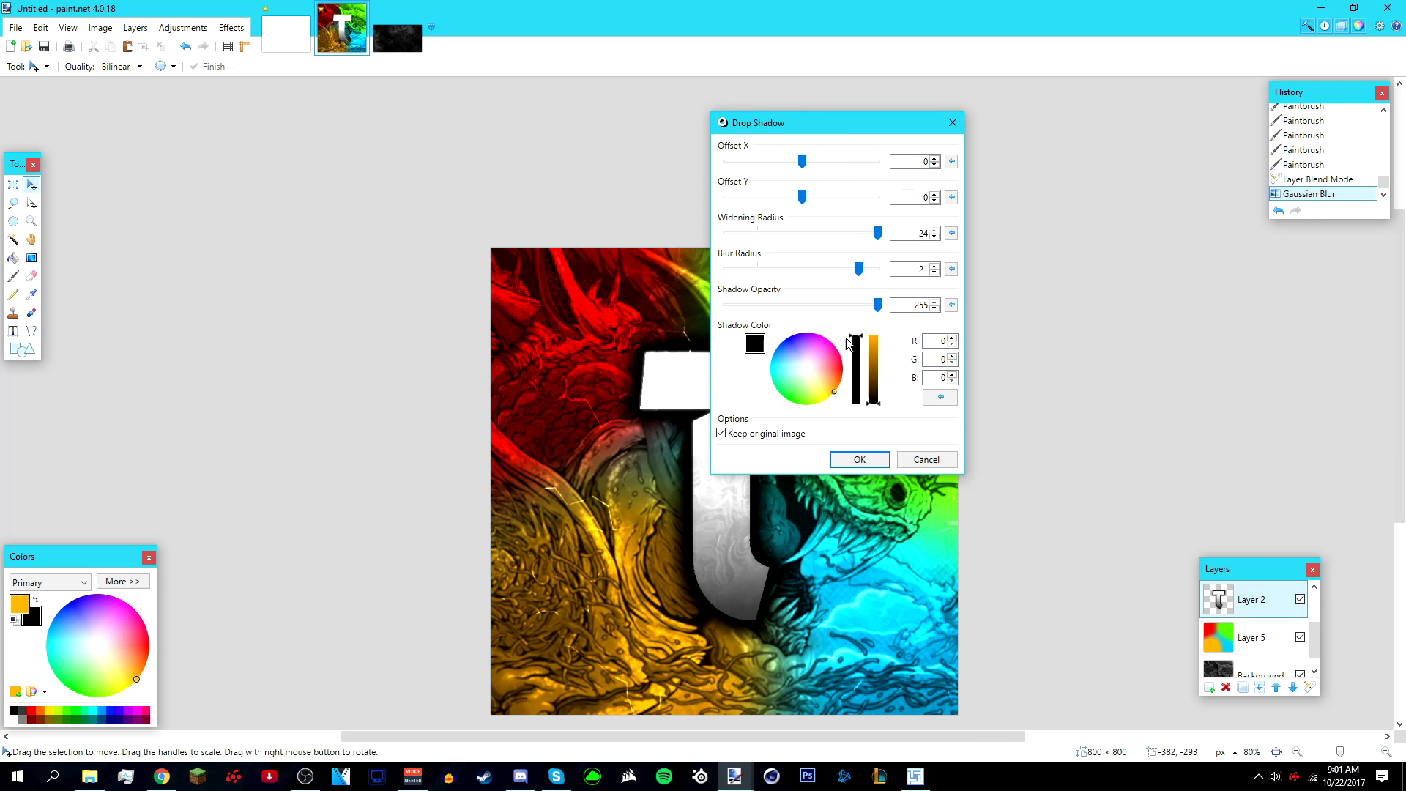
{"action": "mouse_move", "coordinate": [873, 405]}
{"action": "left_mouse_down"}
{"action": "mouse_move", "coordinate": [874, 335]}
{"action": "mouse_move", "coordinate": [855, 403]}
{"action": "left_mouse_up"}
{"action": "left_click_drag", "start_coordinate": [861, 130], "coordinate": [280, 87]}
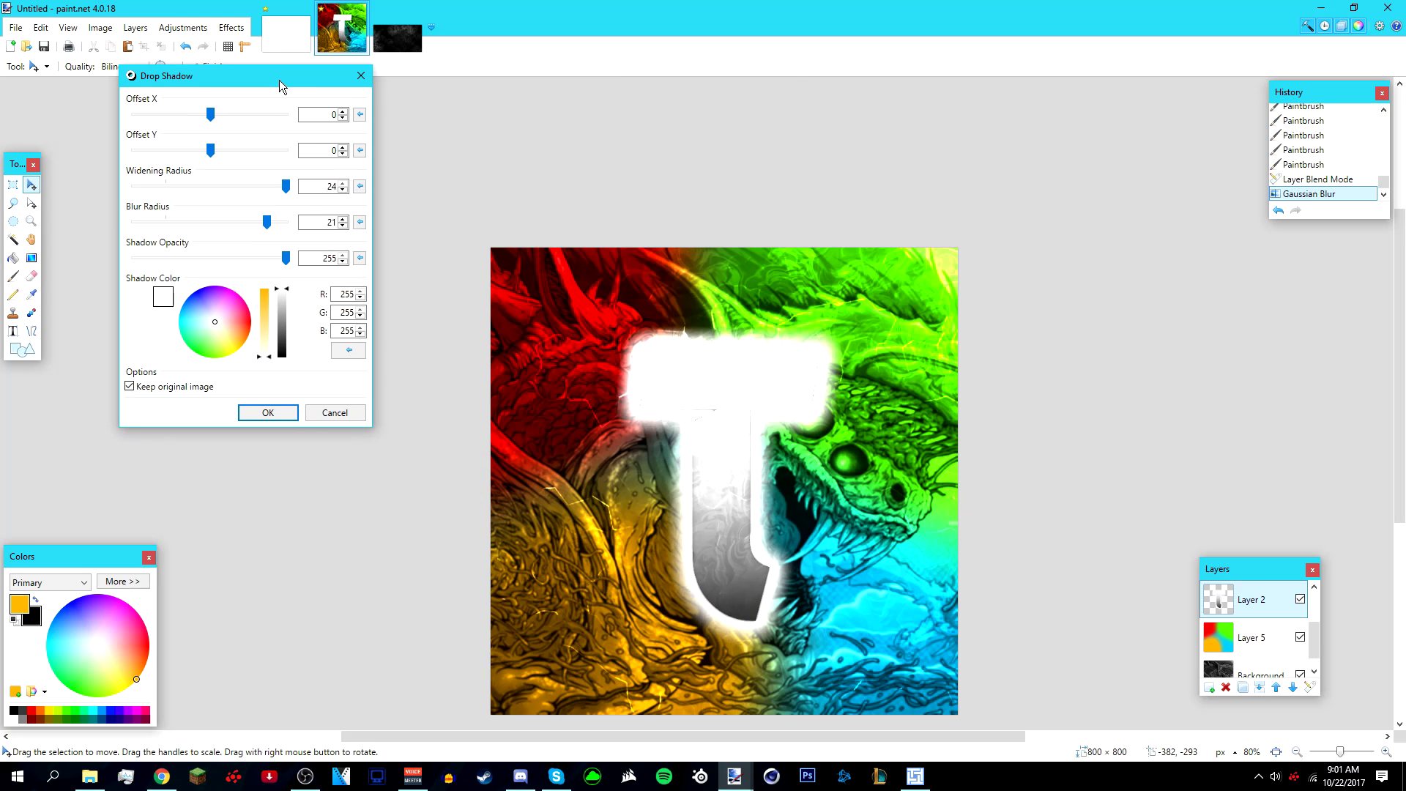
{"action": "left_click_drag", "start_coordinate": [279, 291], "coordinate": [281, 357]}
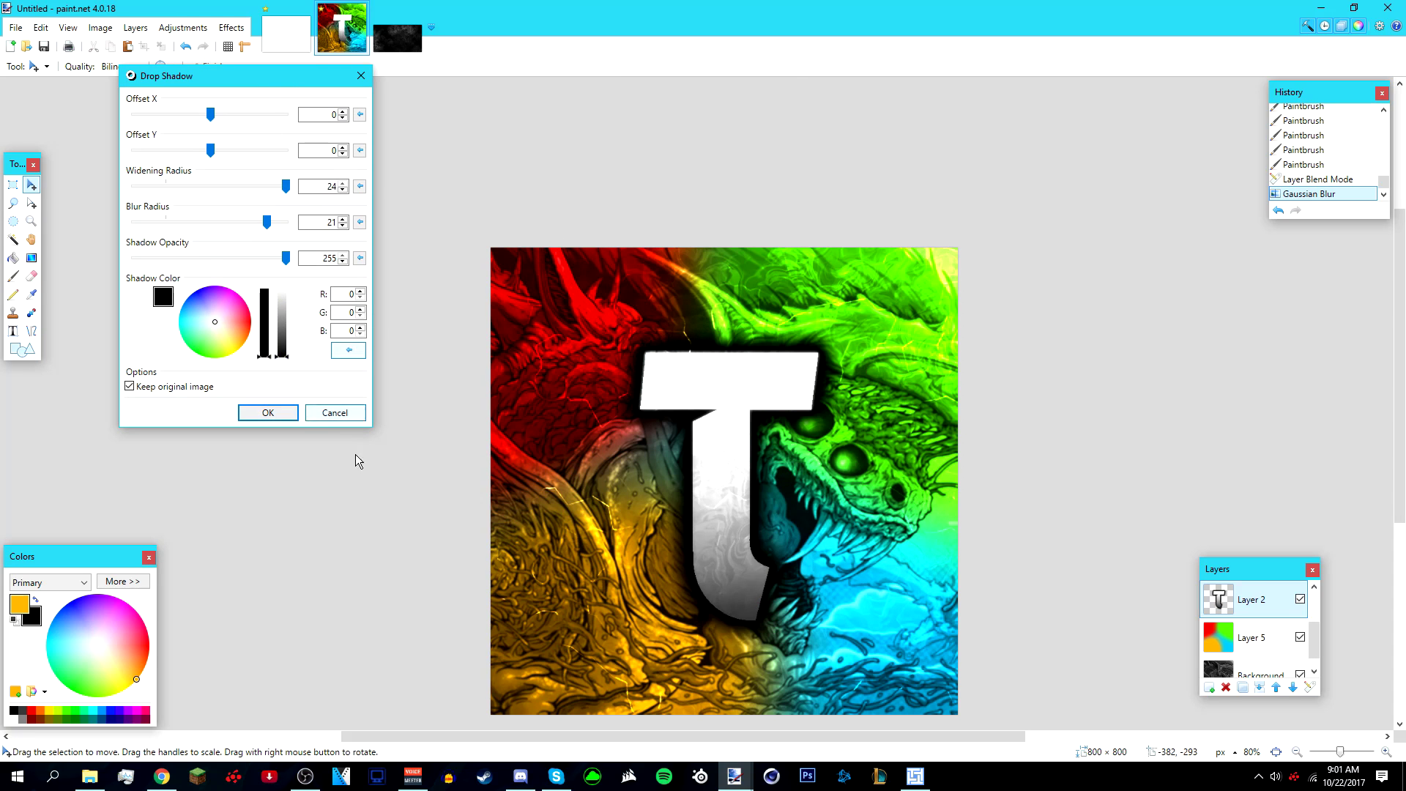
{"action": "left_click", "coordinate": [268, 412]}
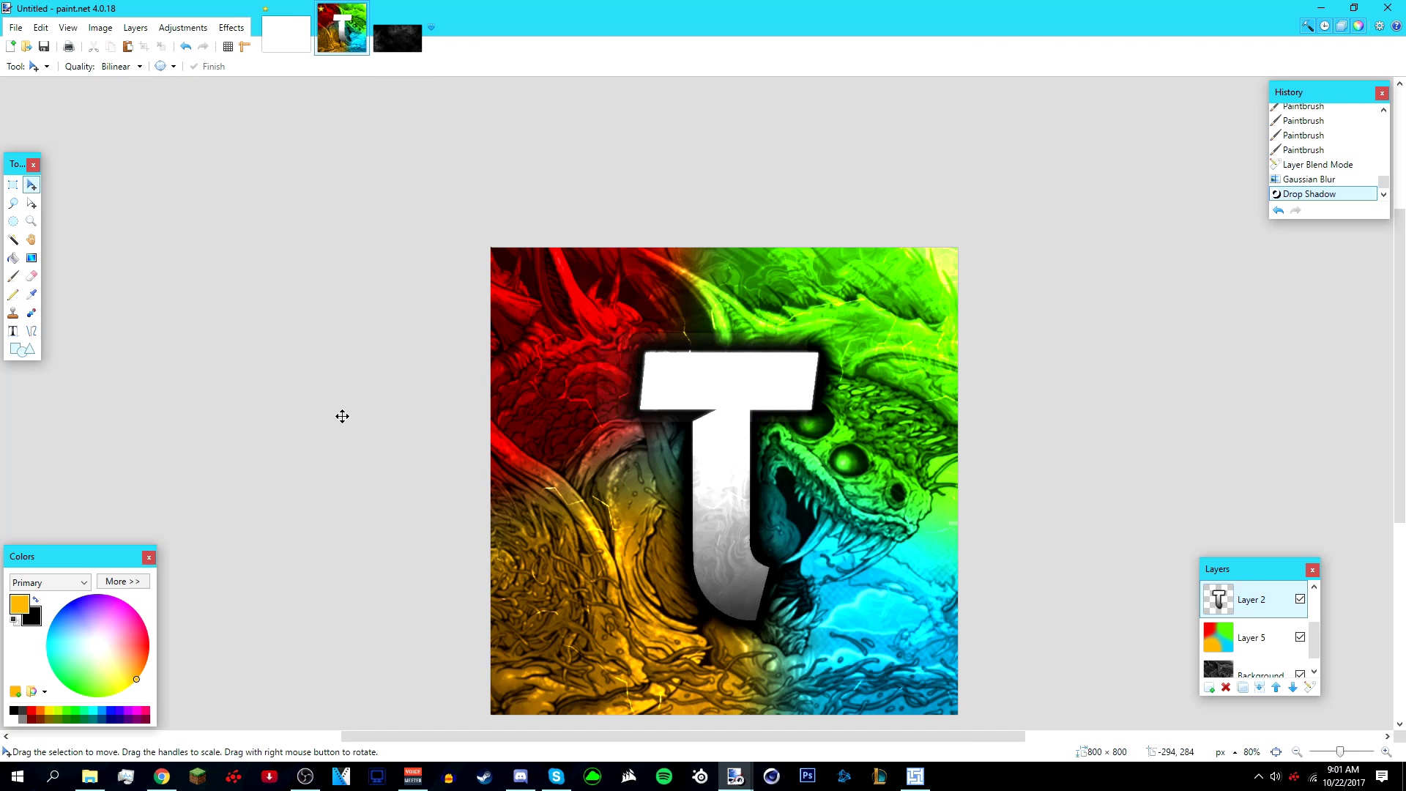
Try centering the T on the canvas with Center Both, and undo both the centering and the drop shadow
{"action": "scroll", "coordinate": [612, 444], "scroll_direction": "down", "scroll_amount": 2}
{"action": "scroll", "coordinate": [775, 477], "scroll_direction": "up", "scroll_amount": 2}
{"action": "scroll", "coordinate": [747, 481], "scroll_direction": "down", "scroll_amount": 2}
{"action": "scroll", "coordinate": [702, 489], "scroll_direction": "up", "scroll_amount": 1}
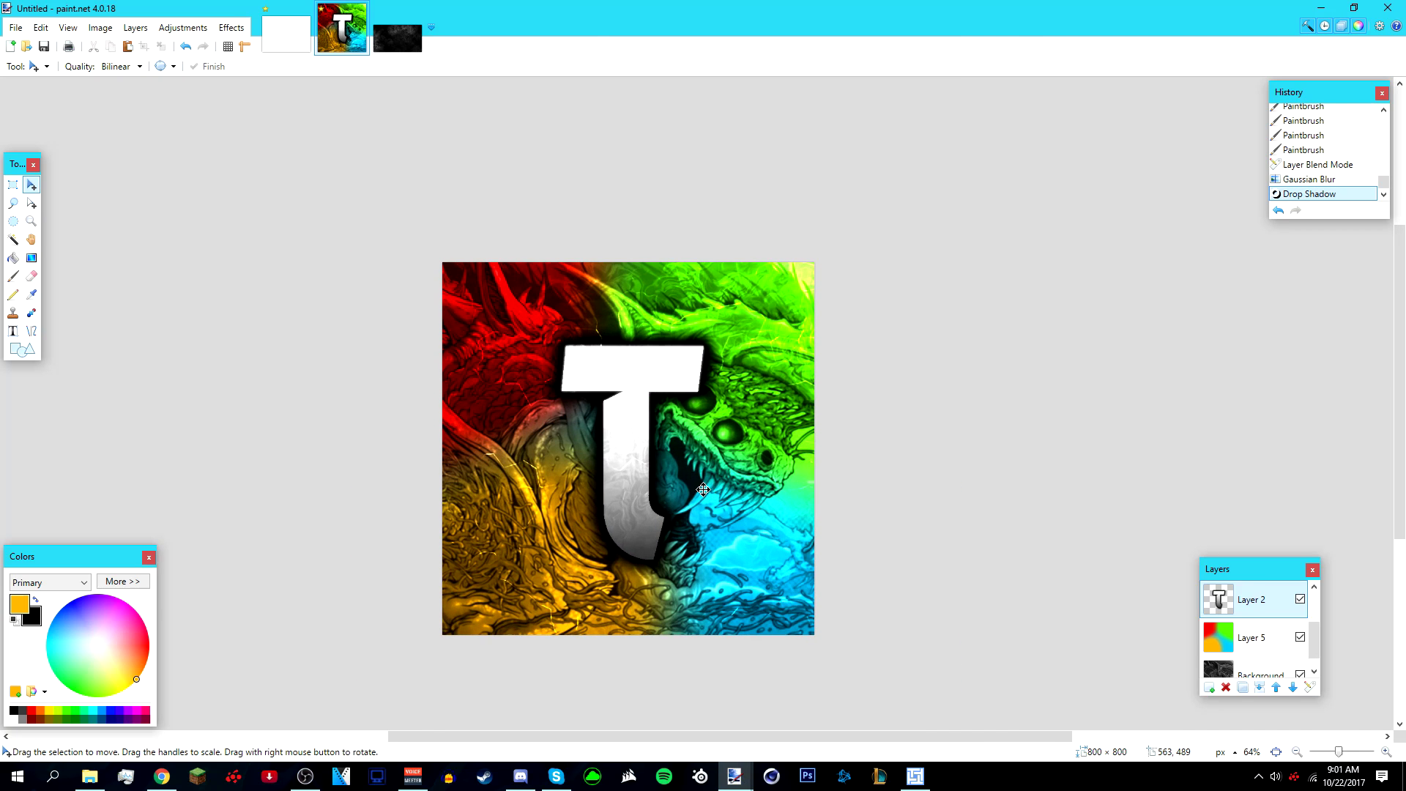
{"action": "left_click", "coordinate": [232, 27]}
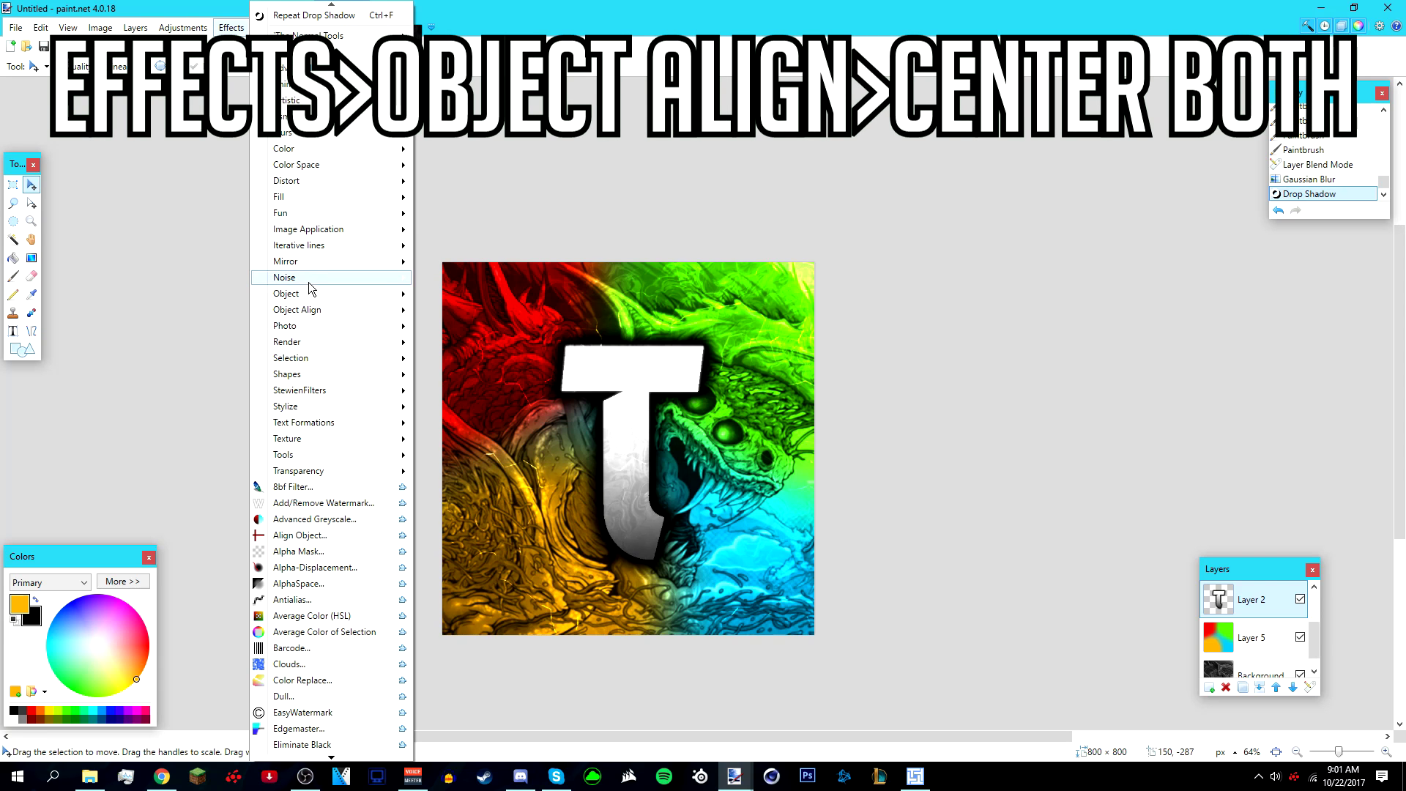
{"action": "mouse_move", "coordinate": [309, 310]}
{"action": "left_click", "coordinate": [489, 310]}
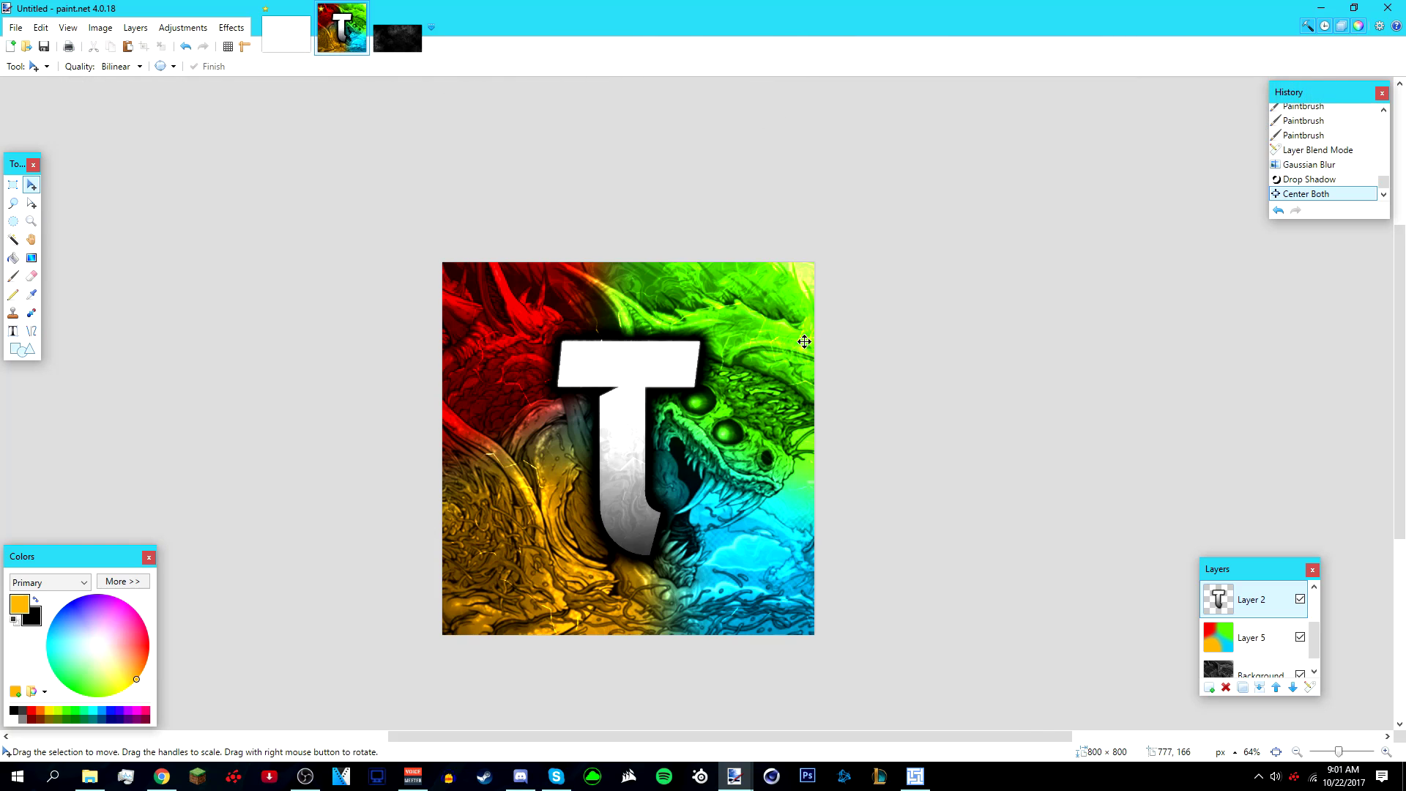
{"action": "scroll", "coordinate": [744, 389], "scroll_direction": "down", "scroll_amount": 2}
{"action": "scroll", "coordinate": [744, 390], "scroll_direction": "up", "scroll_amount": 2}
{"action": "scroll", "coordinate": [743, 390], "scroll_direction": "up", "scroll_amount": 1}
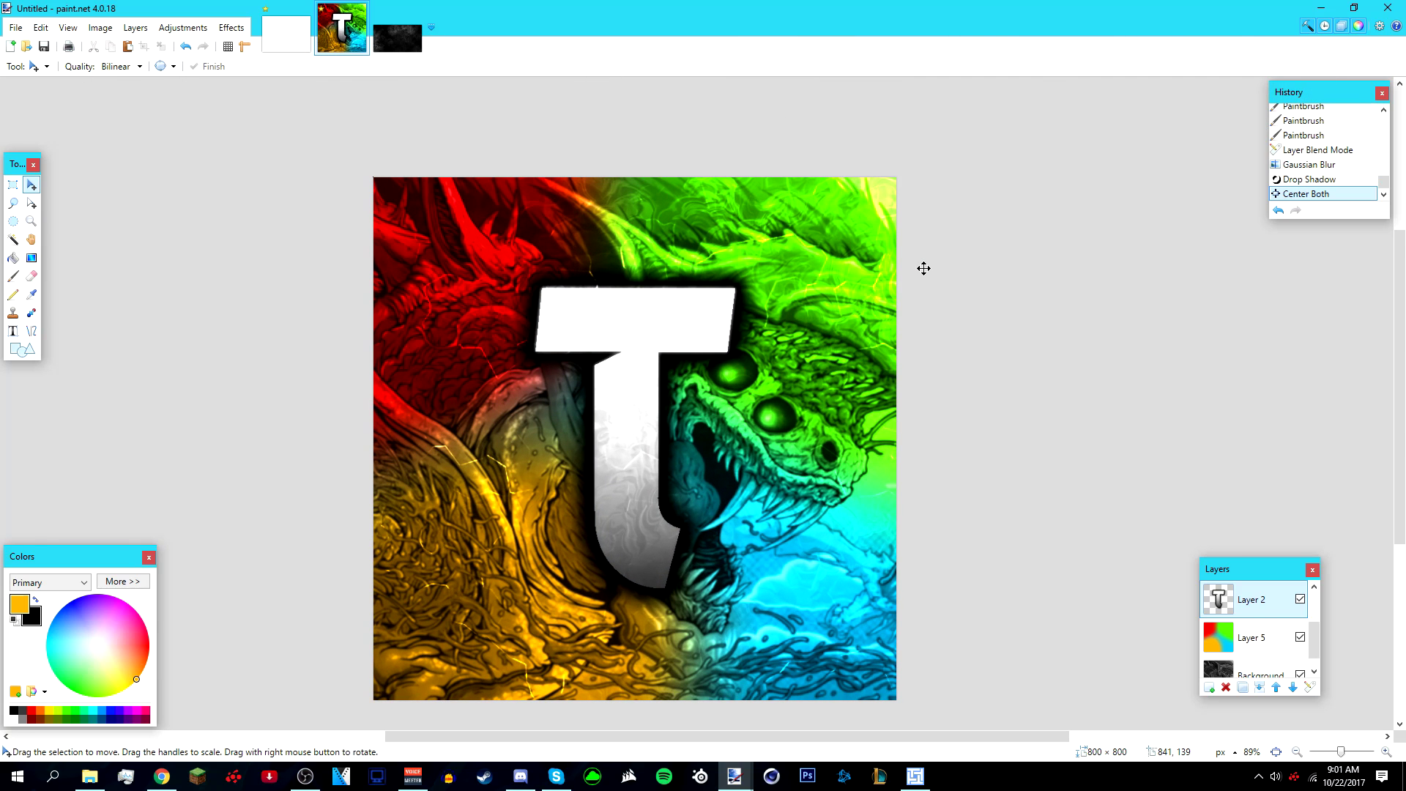
{"action": "key", "text": "ctrl+z"}
{"action": "key", "text": "ctrl+z"}
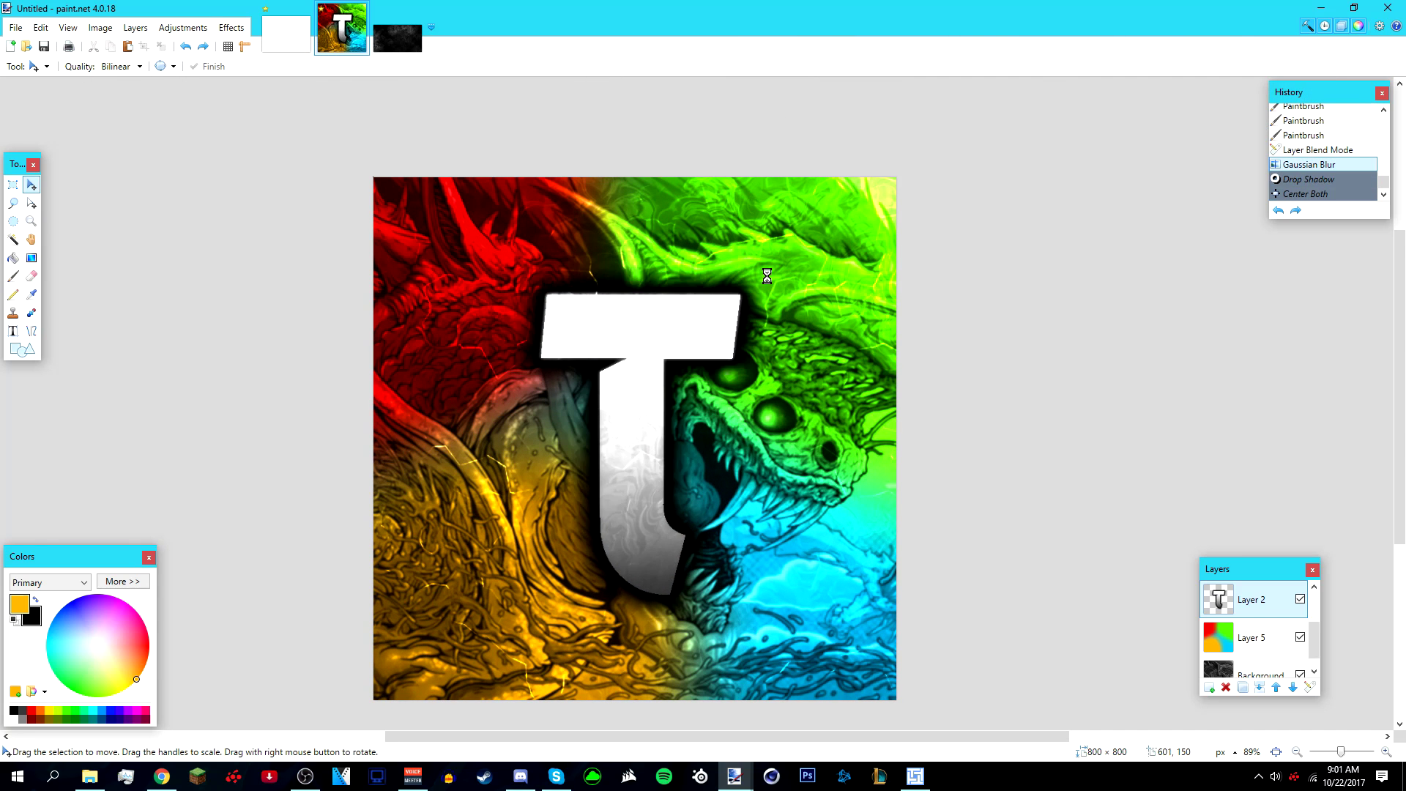
Reopen the Drop Shadow effect for the T in Layer 2 and move its dialog clear of the letter
{"action": "left_click", "coordinate": [233, 28]}
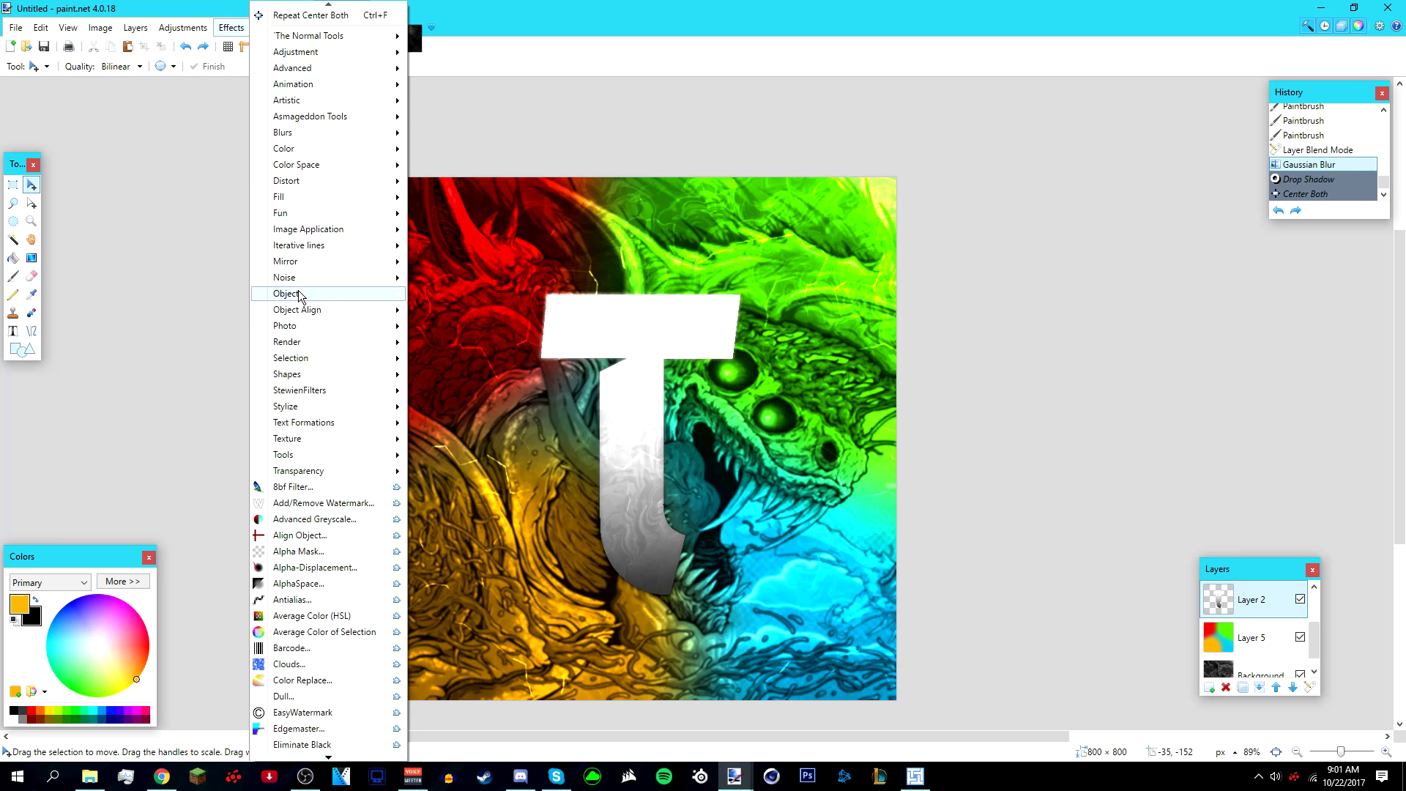
{"action": "mouse_move", "coordinate": [302, 296]}
{"action": "left_click", "coordinate": [460, 375]}
{"action": "left_click_drag", "start_coordinate": [637, 208], "coordinate": [1095, 182]}
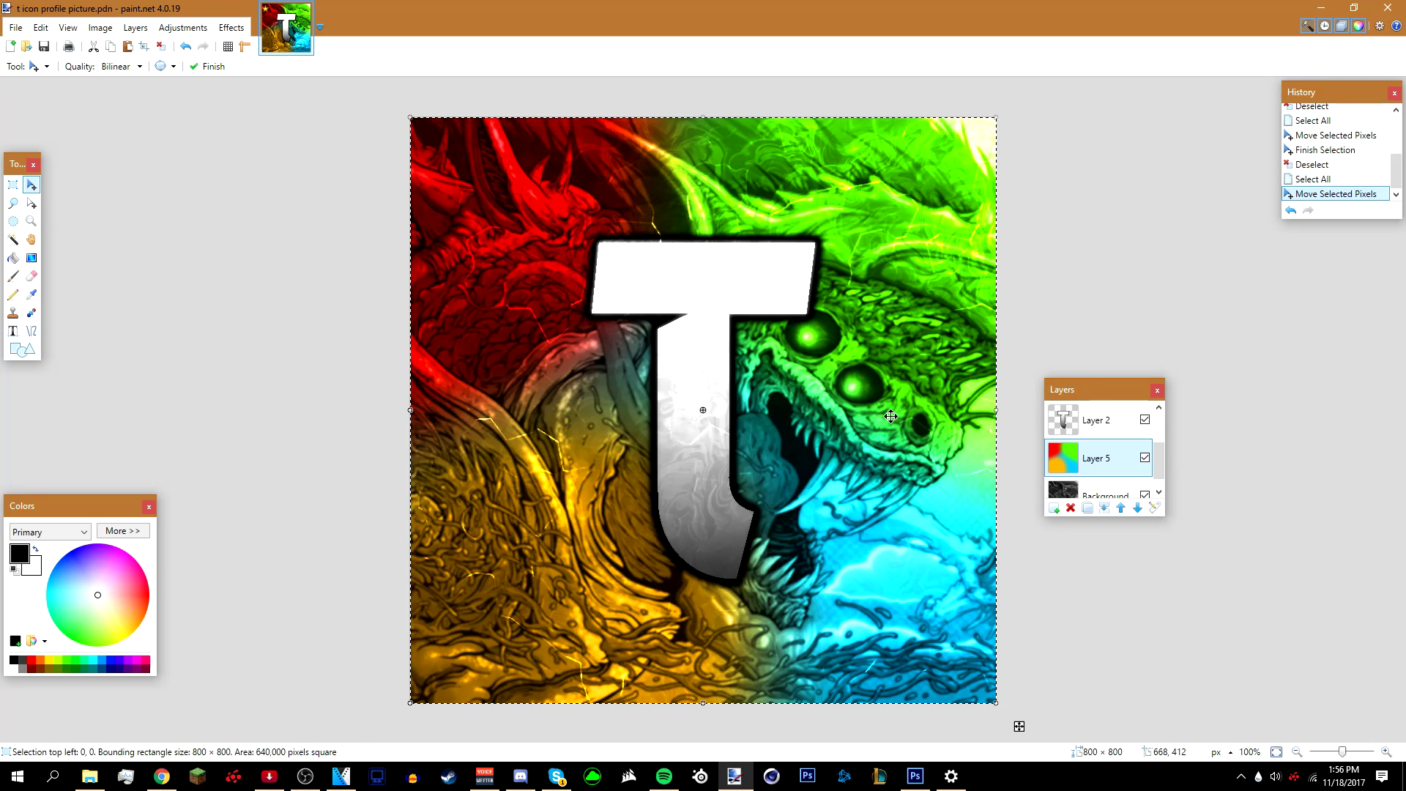
Deselect the canvas in the t icon profile picture, look through its layer stack, and move the layer list off the artwork
{"action": "key", "text": "ctrl+d"}
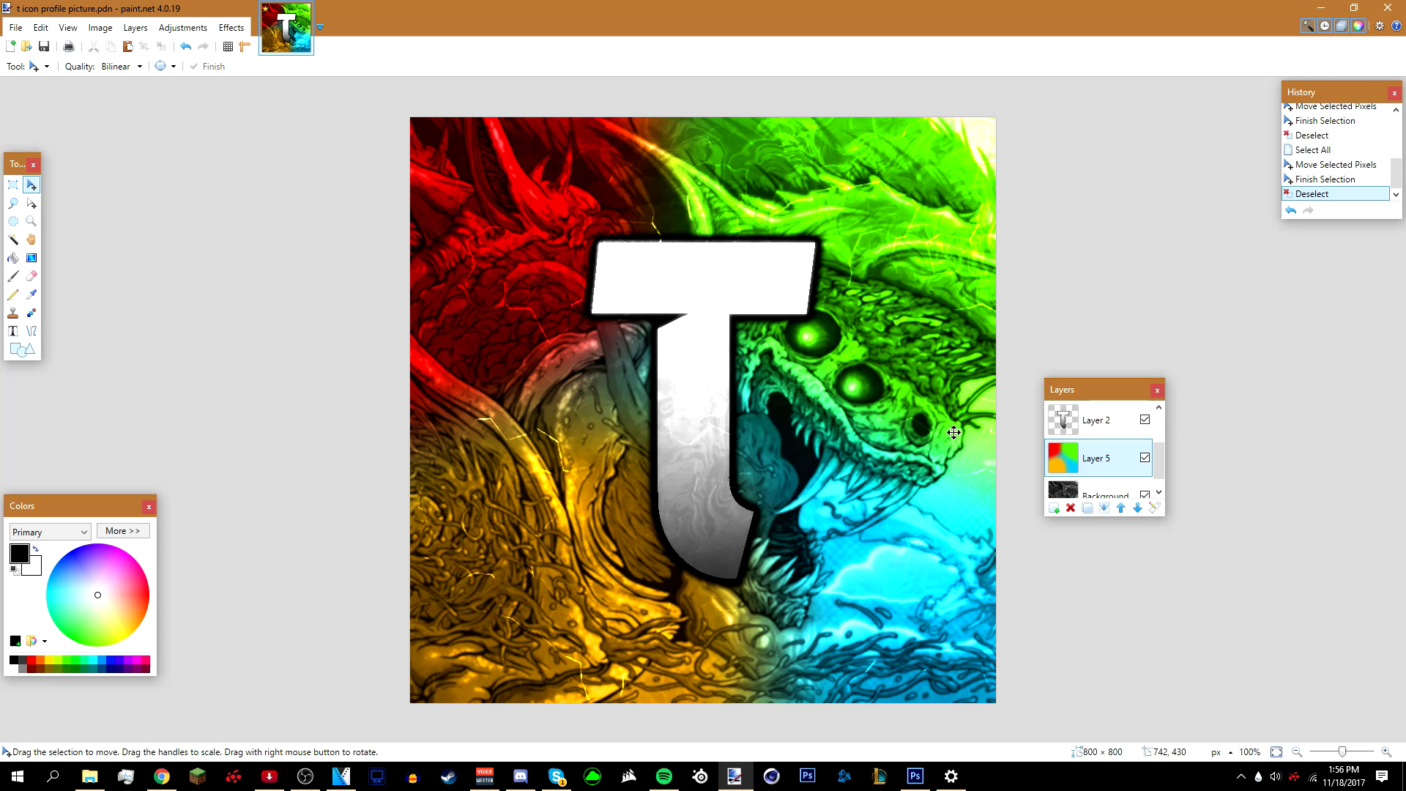
{"action": "left_click_drag", "start_coordinate": [1095, 392], "coordinate": [1051, 325]}
{"action": "scroll", "coordinate": [1091, 399], "scroll_direction": "up", "scroll_amount": 2}
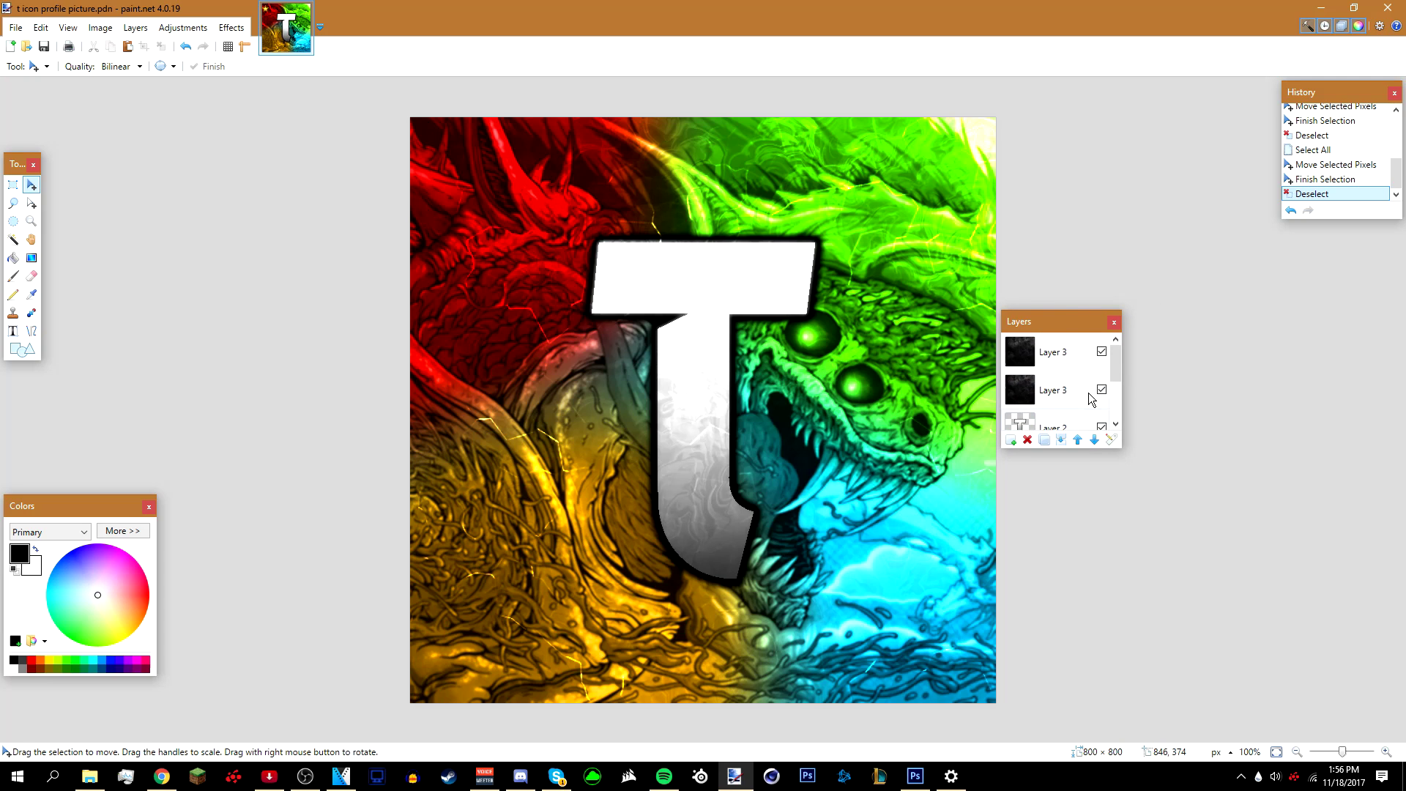
{"action": "left_click_drag", "start_coordinate": [1115, 367], "coordinate": [1121, 412]}
{"action": "left_click_drag", "start_coordinate": [1066, 326], "coordinate": [1207, 340]}
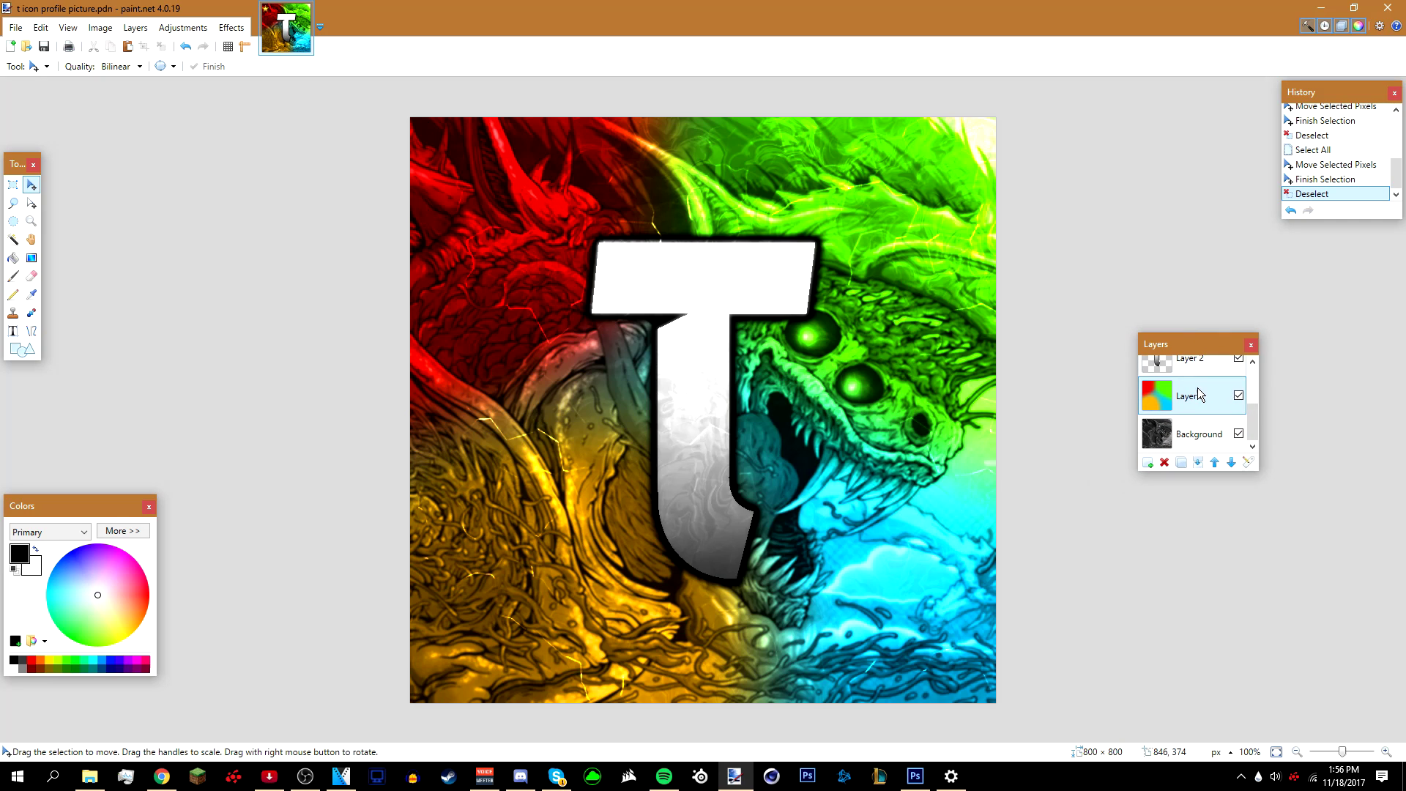
{"action": "scroll", "coordinate": [1193, 406], "scroll_direction": "up", "scroll_amount": 2}
{"action": "scroll", "coordinate": [1207, 408], "scroll_direction": "down", "scroll_amount": 2}
{"action": "left_click_drag", "start_coordinate": [1196, 347], "coordinate": [1333, 604]}
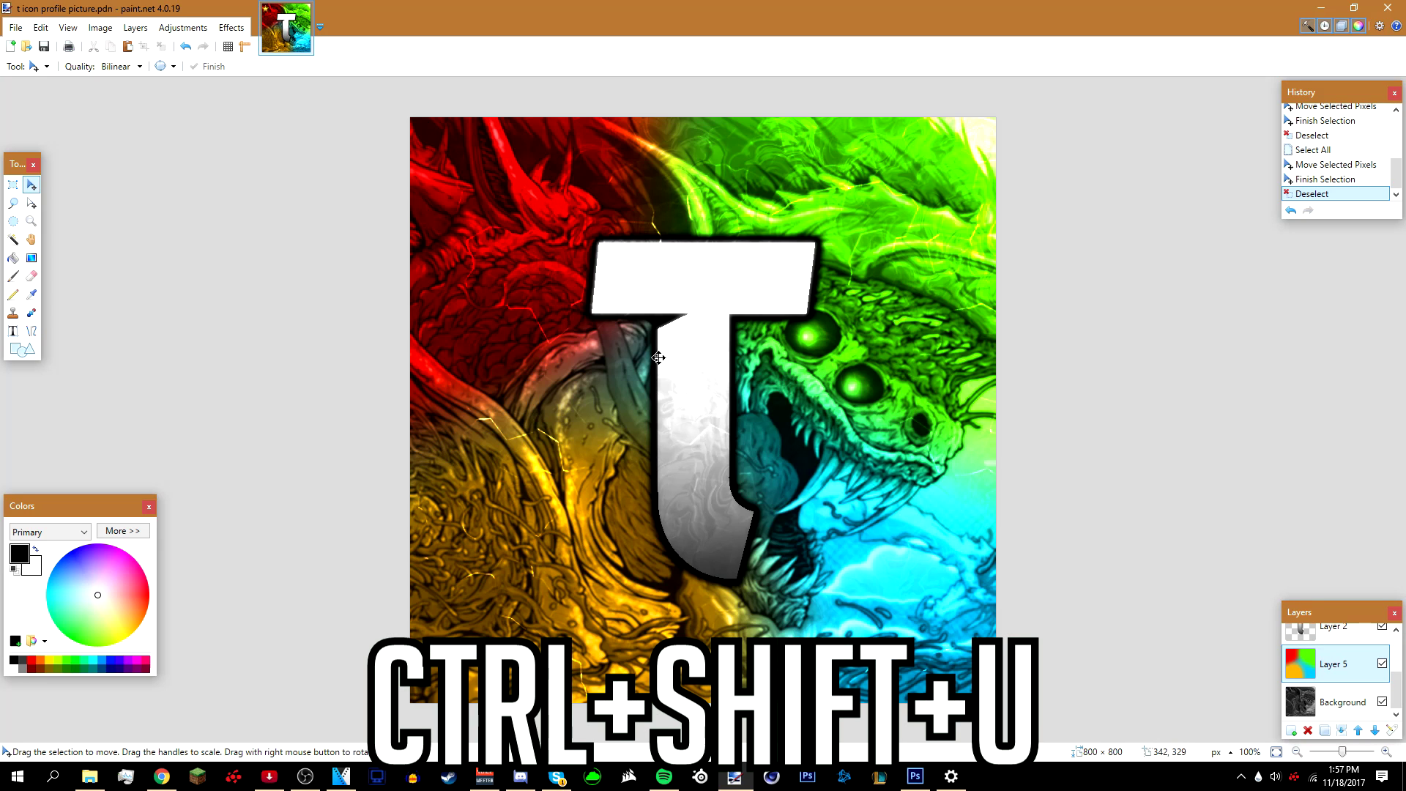
Try lowering the saturation of Layer 5 to 49 with the Hue/Saturation adjustment
{"action": "key", "text": "ctrl+shift+u"}
{"action": "left_click_drag", "start_coordinate": [771, 296], "coordinate": [884, 217]}
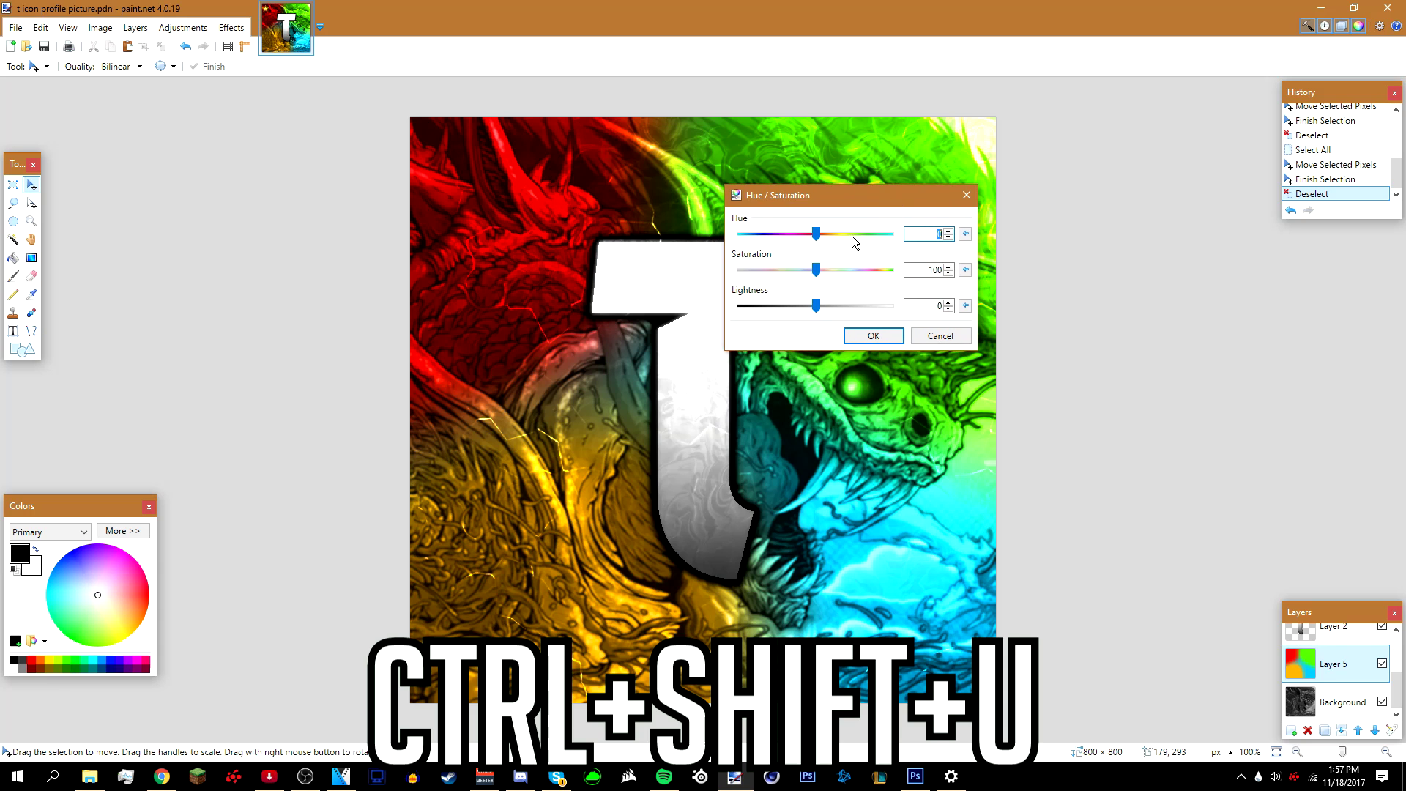
{"action": "left_click_drag", "start_coordinate": [816, 270], "coordinate": [780, 270]}
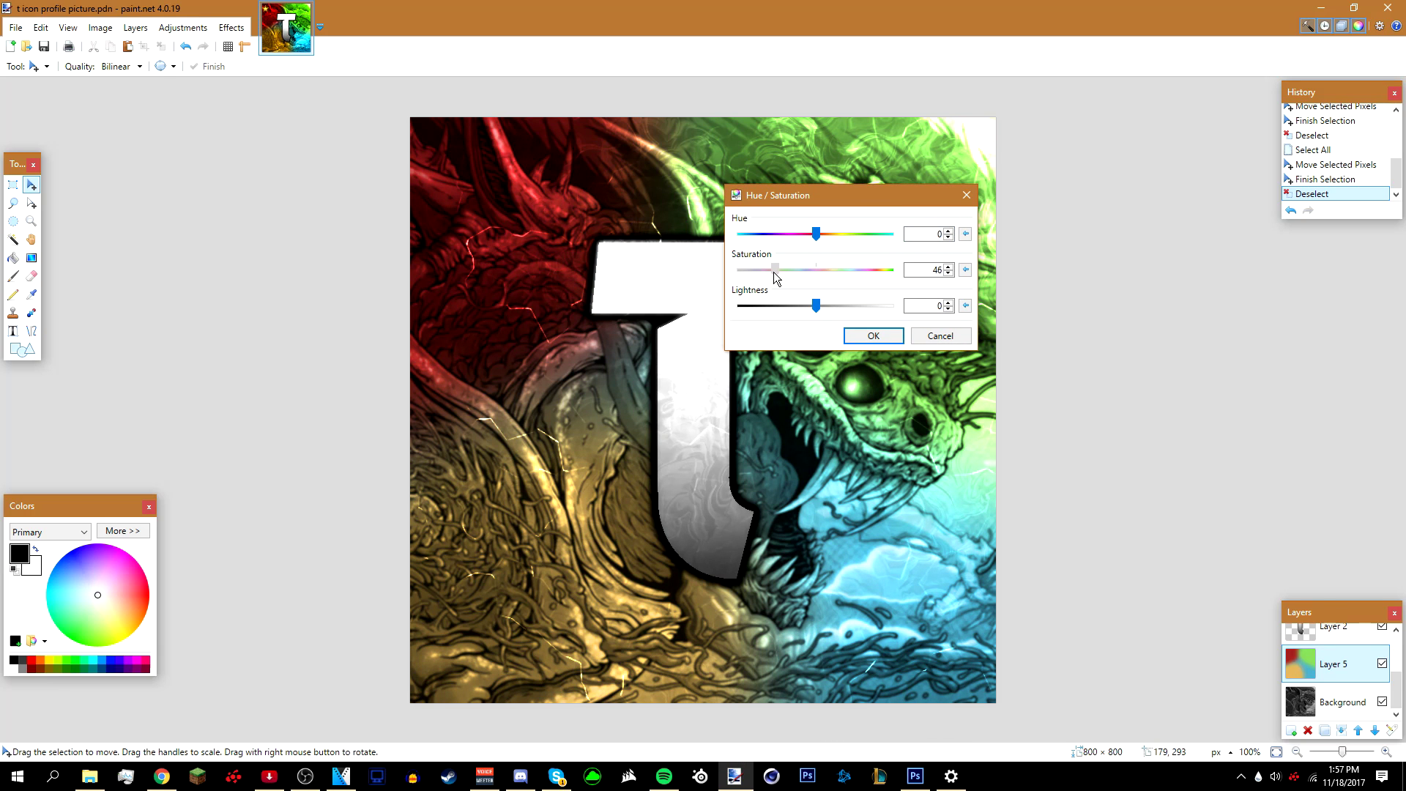
{"action": "left_click_drag", "start_coordinate": [825, 202], "coordinate": [1157, 161]}
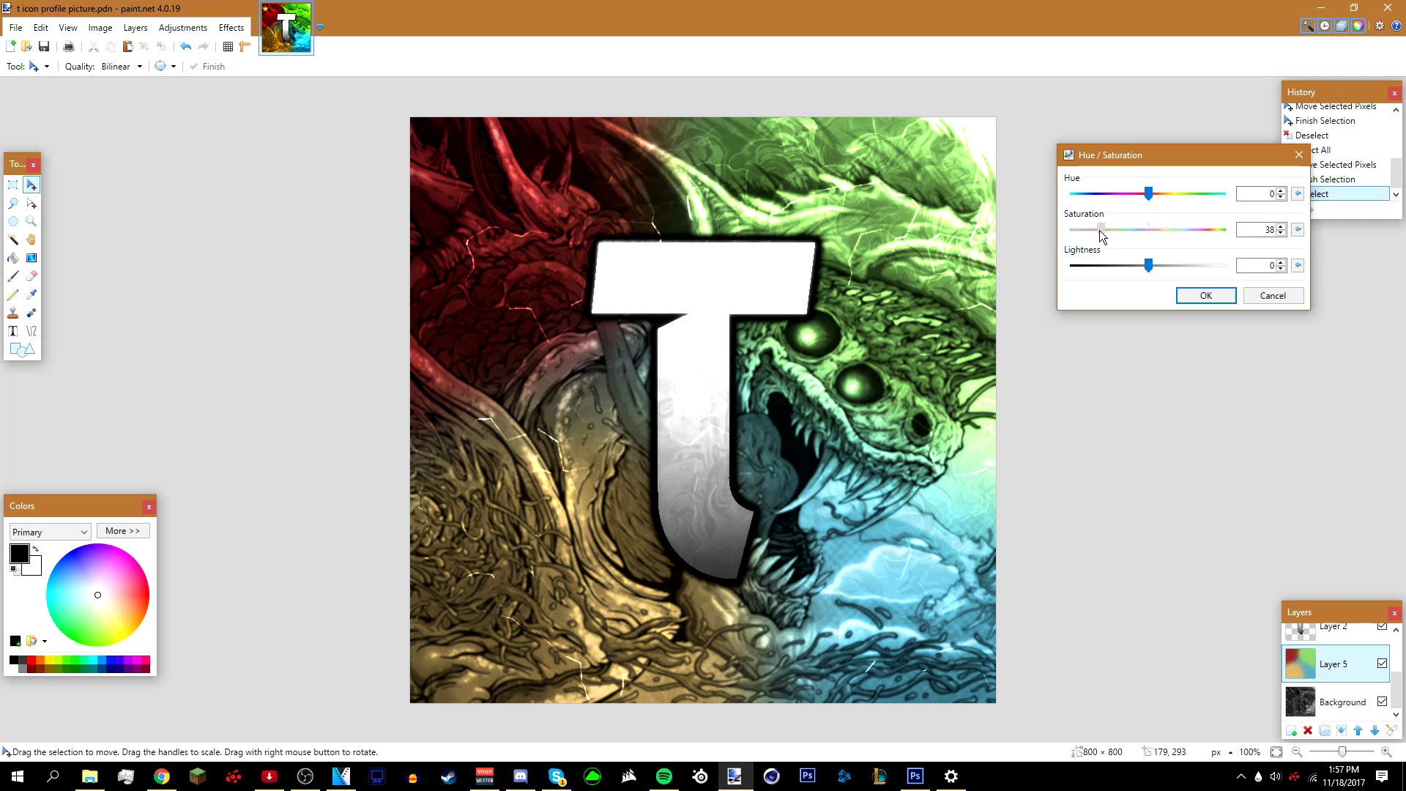
{"action": "left_click_drag", "start_coordinate": [1108, 231], "coordinate": [1107, 231]}
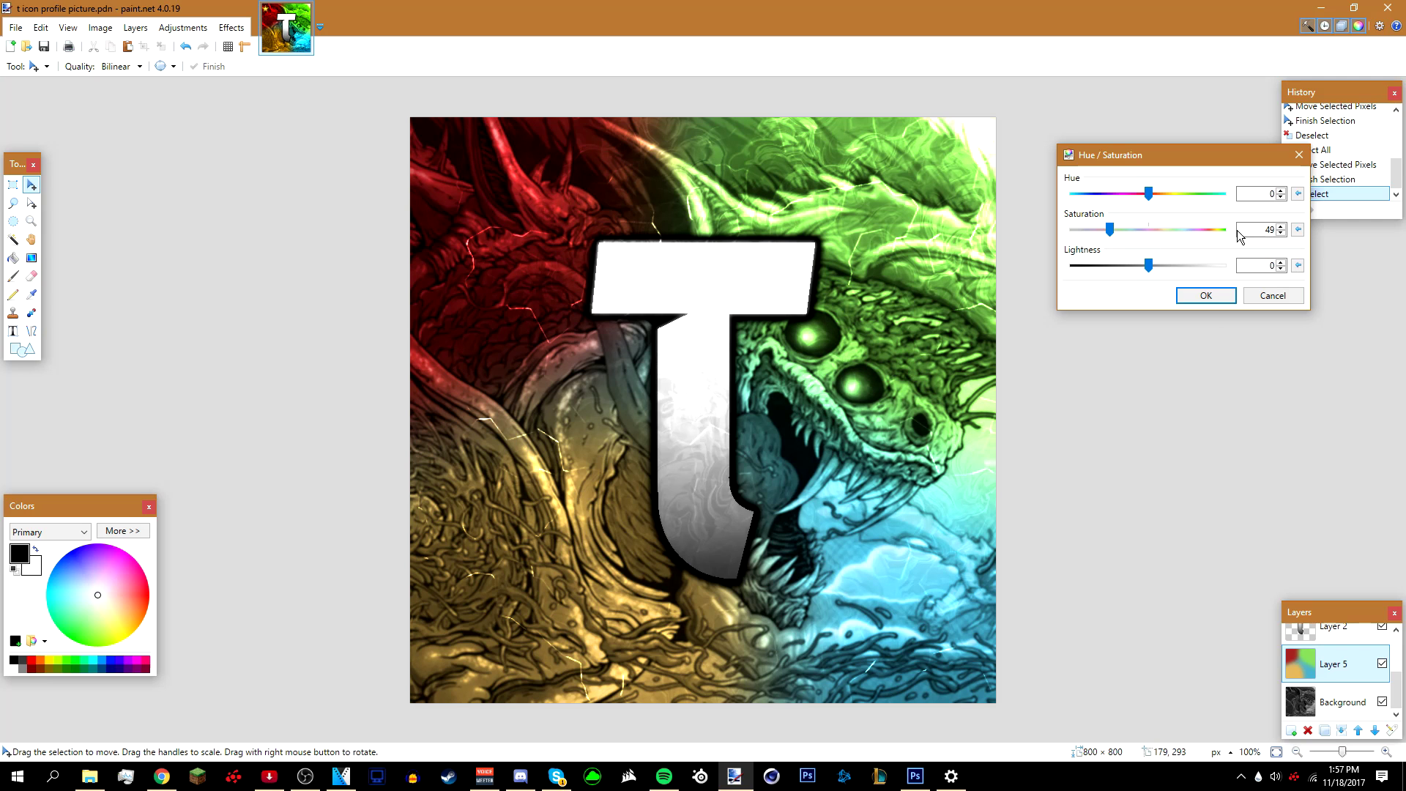
{"action": "left_click", "coordinate": [1206, 296]}
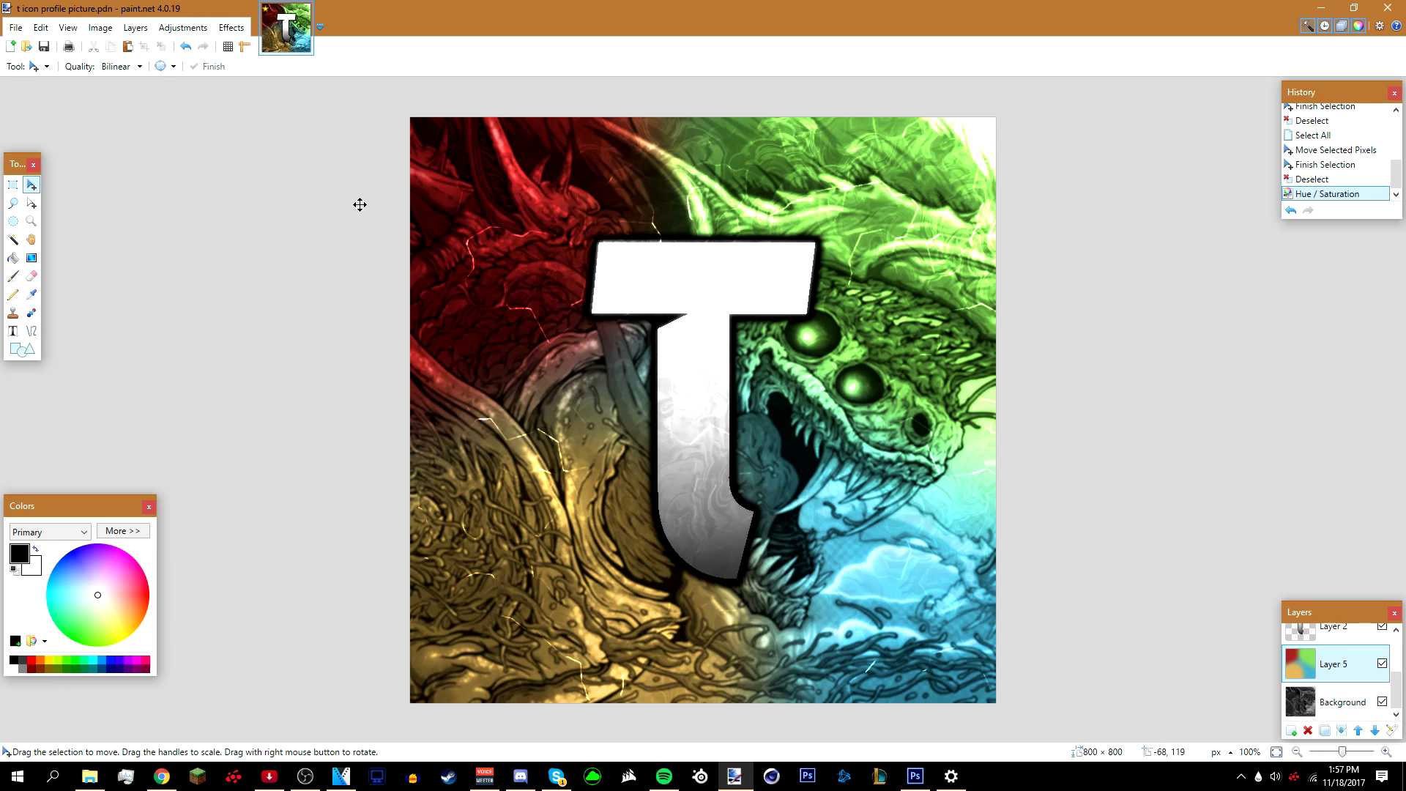
Undo the saturation change on Layer 5 and reapply the Hue/Saturation adjustment with saturation 49
{"action": "key", "text": "ctrl+z"}
{"action": "left_click", "coordinate": [185, 28]}
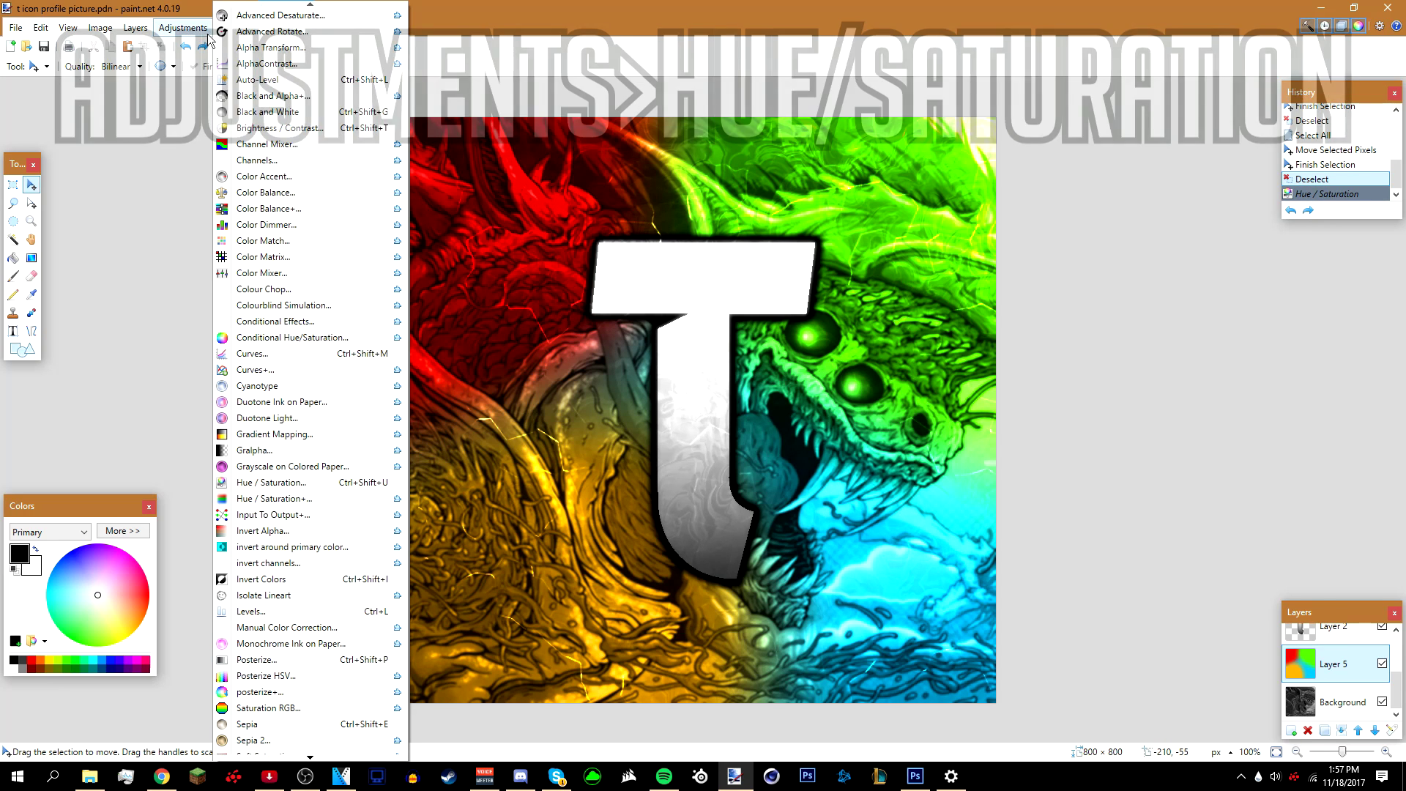
{"action": "left_click", "coordinate": [344, 482]}
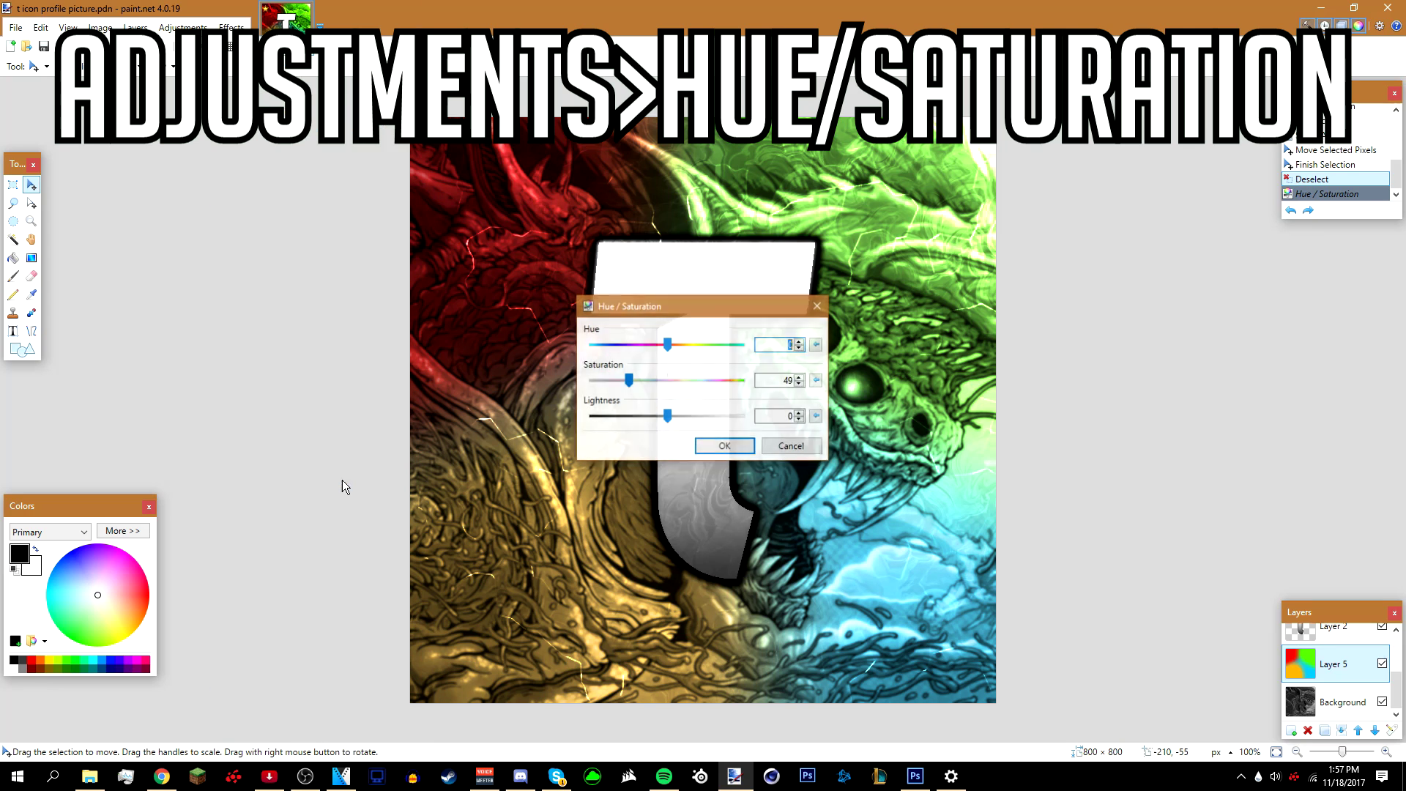
{"action": "key", "text": "Return"}
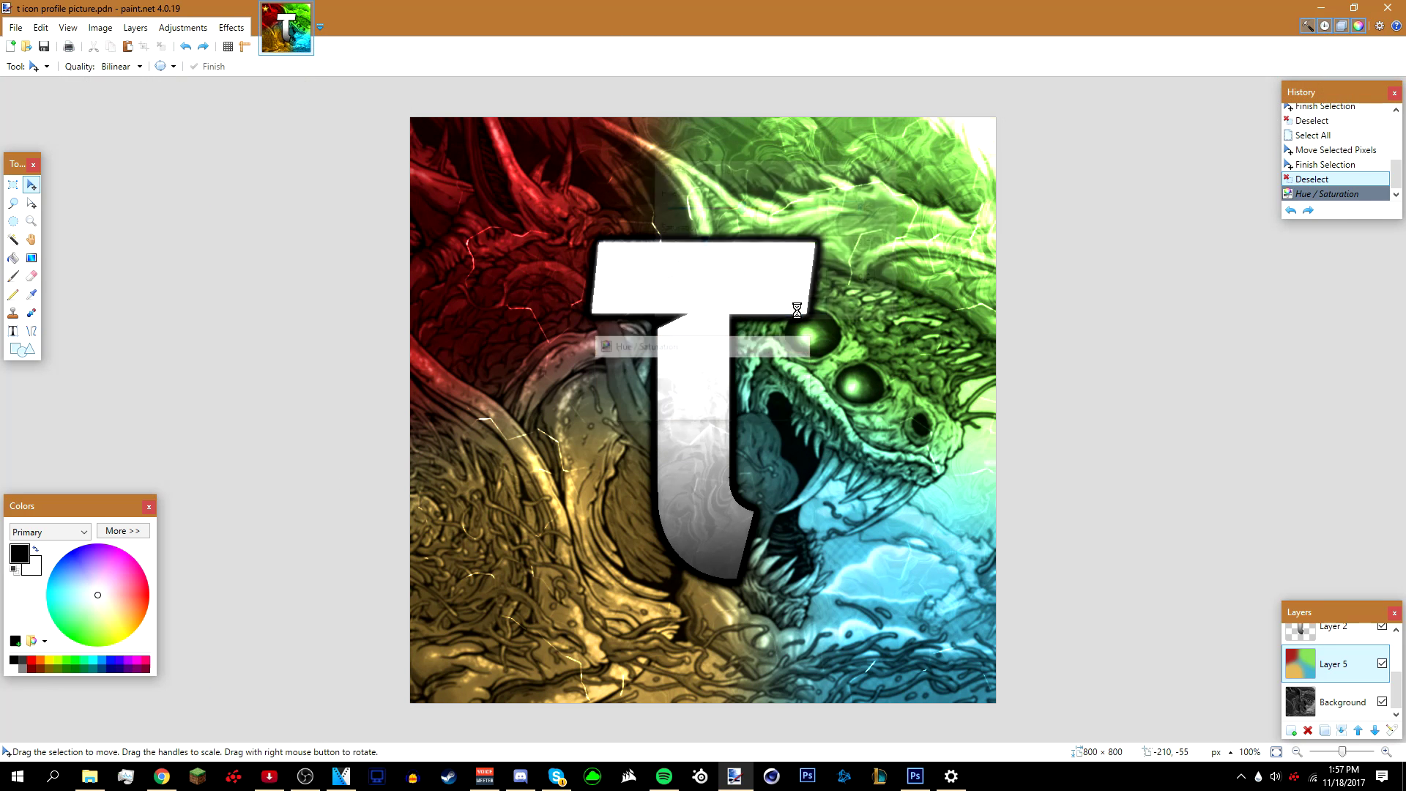
Open Colors.png from the Pictures folder and undo the Hue/Saturation adjustment in the t icon profile picture
{"action": "left_click", "coordinate": [27, 48]}
{"action": "scroll", "coordinate": [189, 187], "scroll_direction": "down", "scroll_amount": 5}
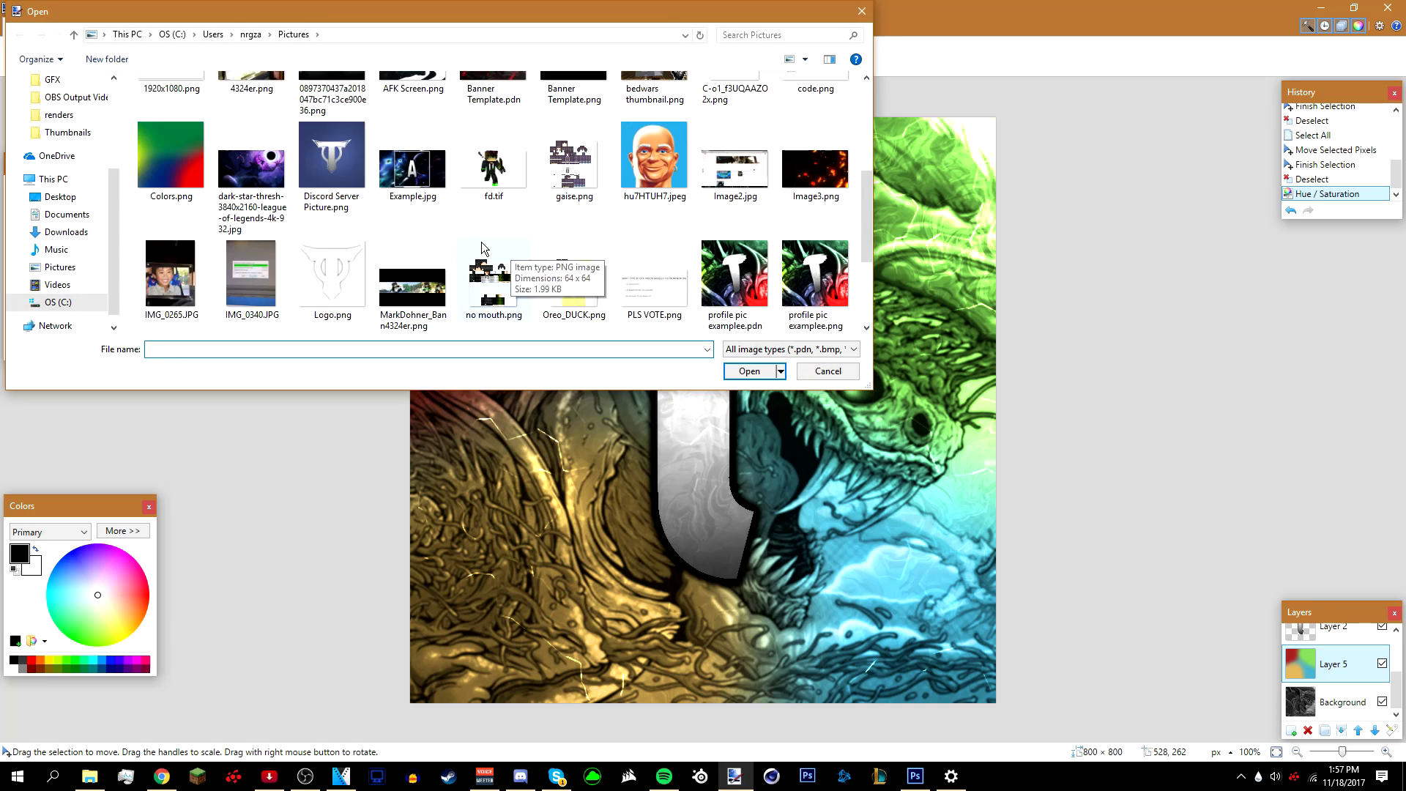
{"action": "left_click", "coordinate": [189, 186]}
{"action": "left_click", "coordinate": [760, 376]}
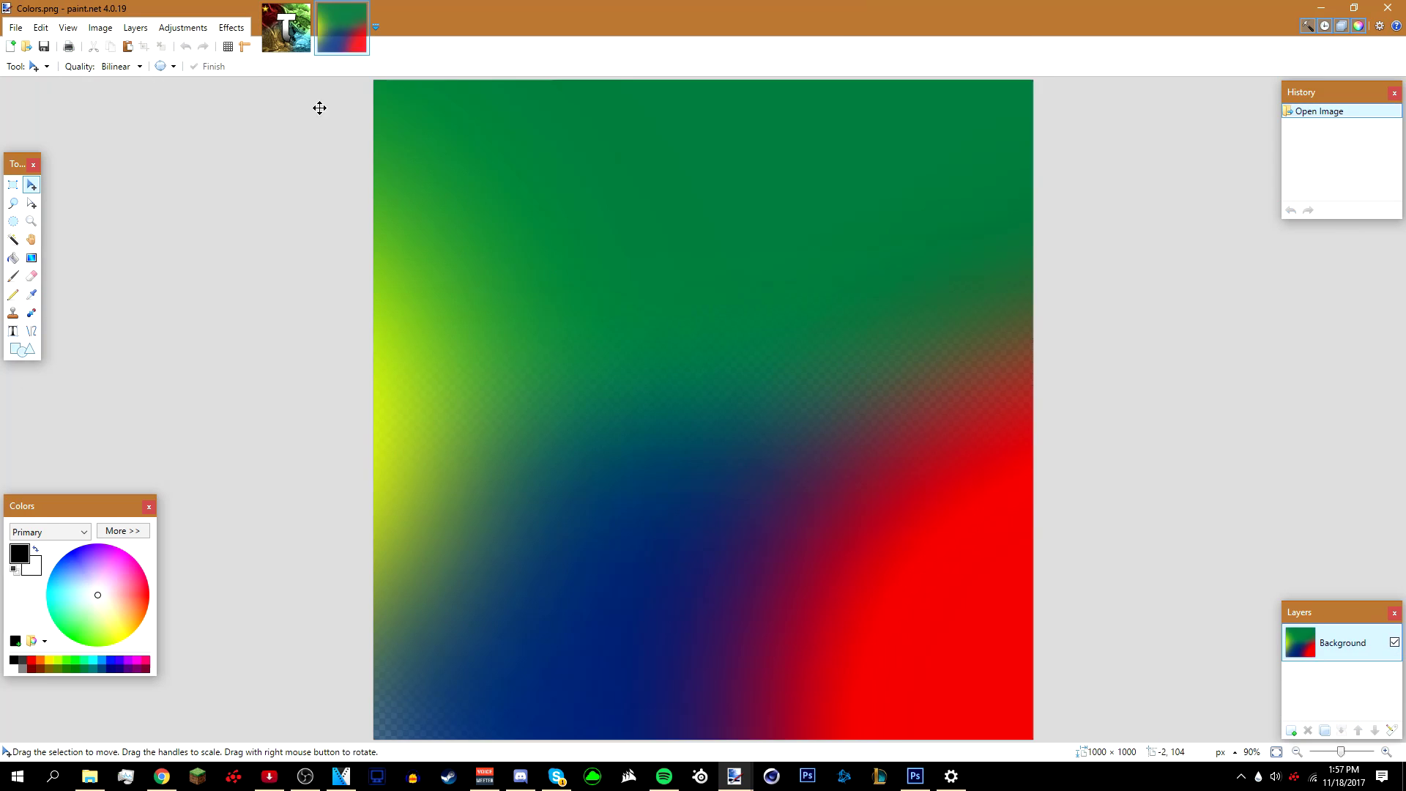
{"action": "left_click", "coordinate": [296, 37]}
{"action": "left_click", "coordinate": [344, 36]}
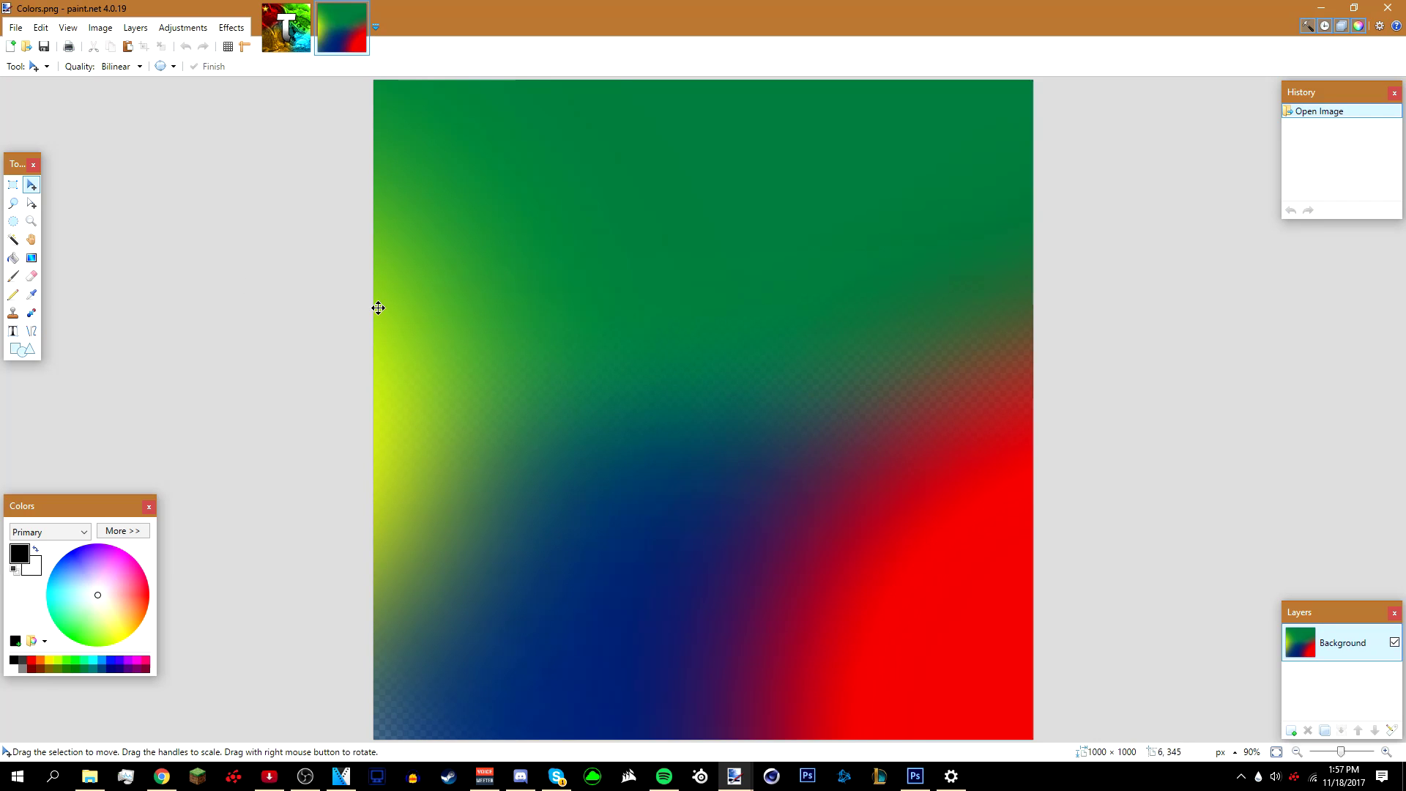
Copy the Colors.png image and paste it into Layer 5 of the profile picture, keeping the canvas size
{"action": "key", "text": "ctrl+c"}
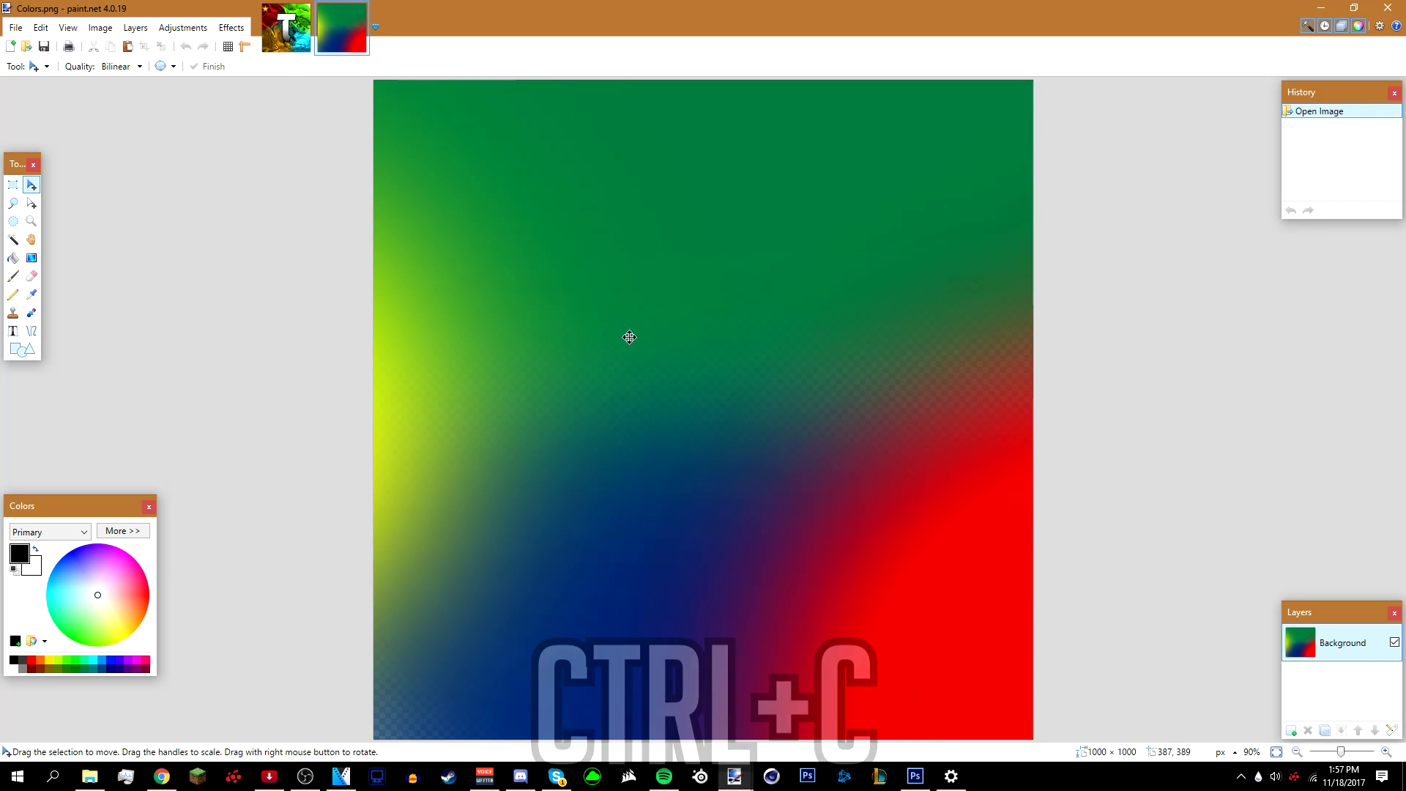
{"action": "left_click", "coordinate": [285, 33]}
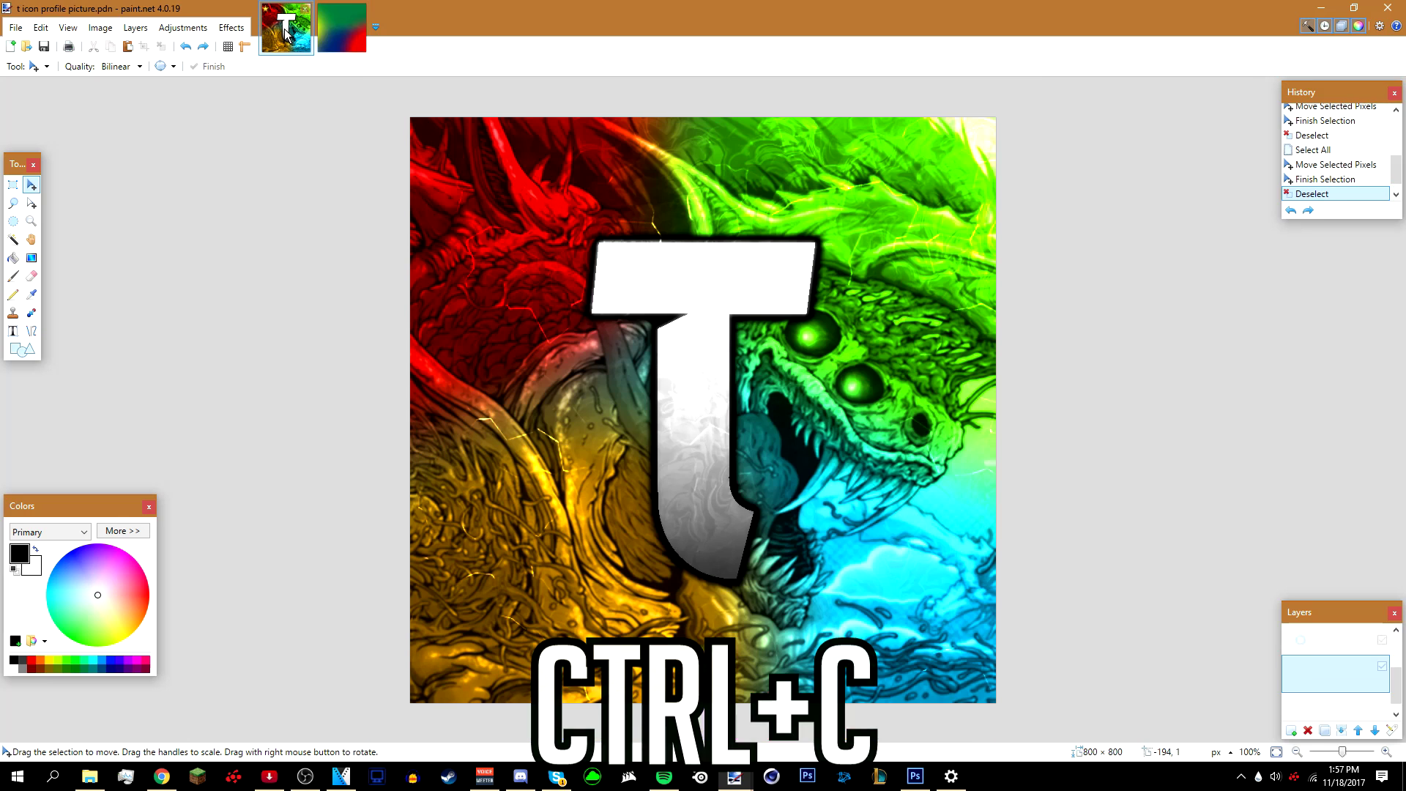
{"action": "key", "text": "ctrl+v"}
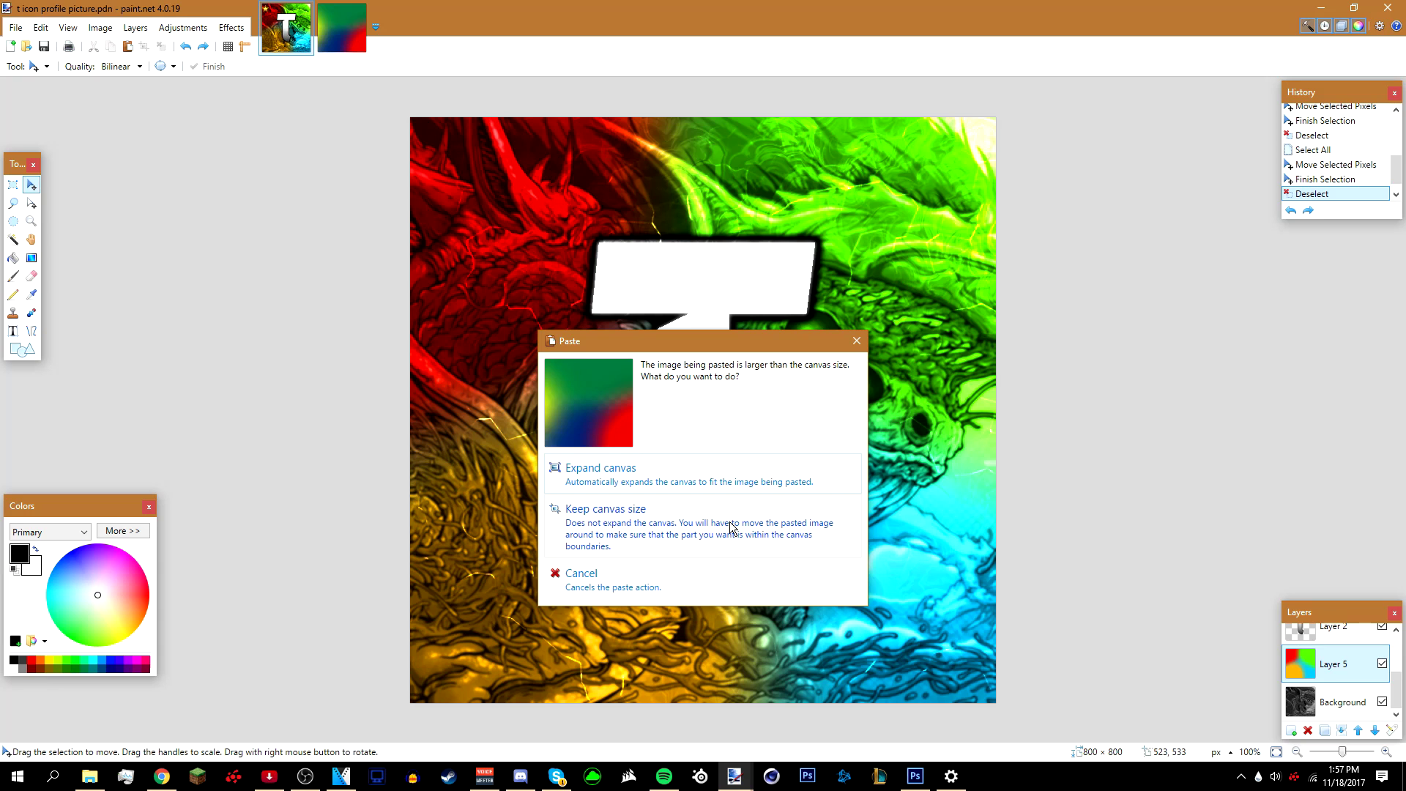
{"action": "left_click", "coordinate": [728, 525]}
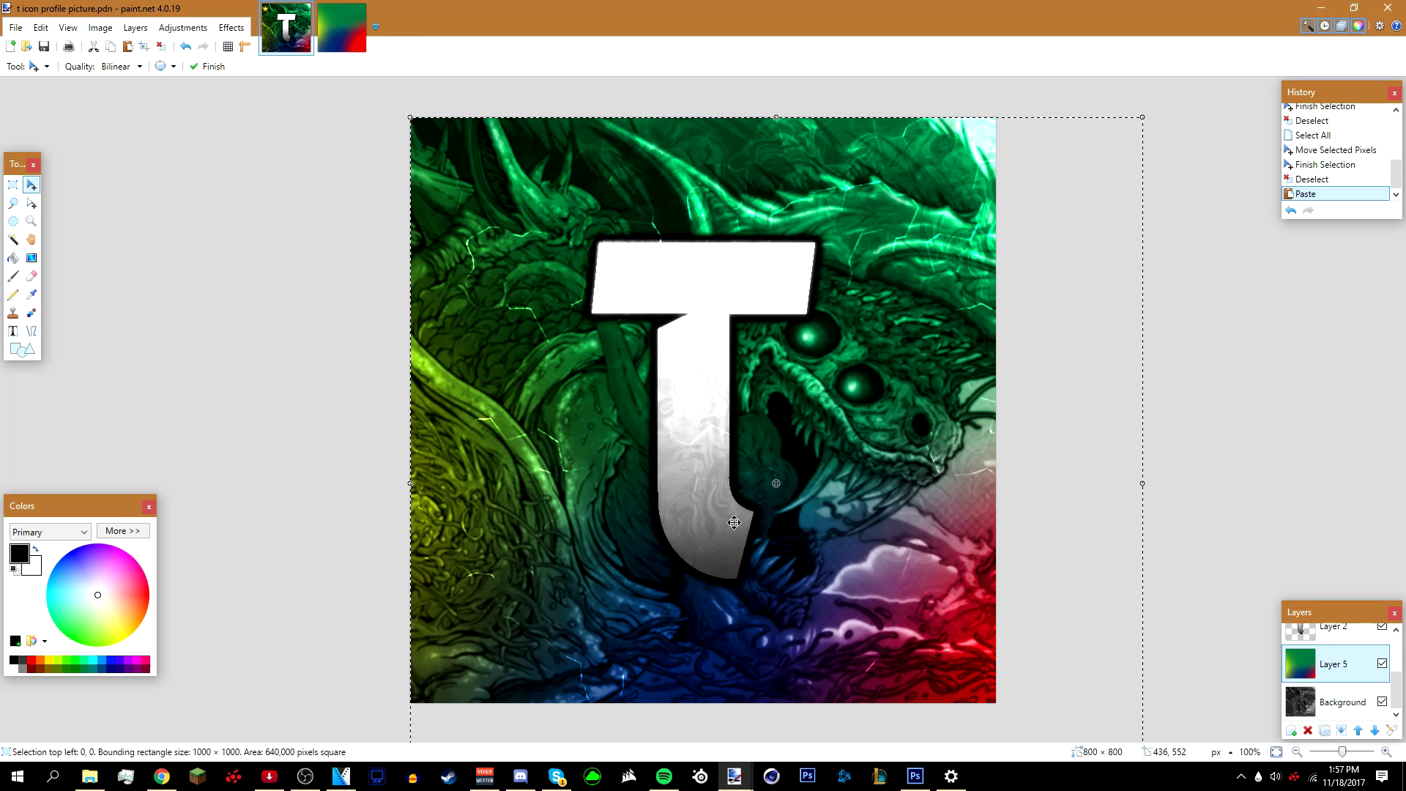
Scale the pasted color image down to about 801 × 801 so it fits the canvas, and deselect it
{"action": "scroll", "coordinate": [1013, 568], "scroll_direction": "down", "scroll_amount": 5}
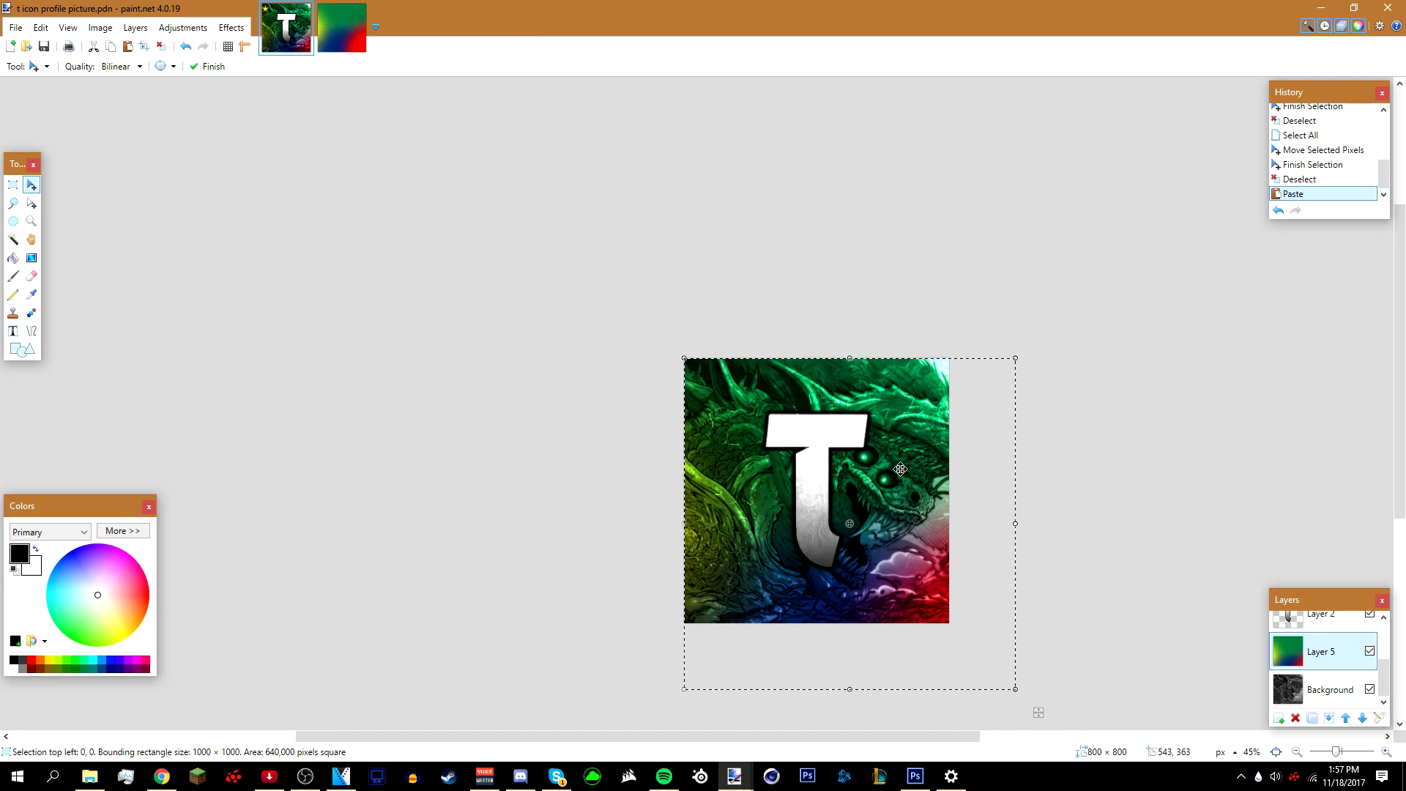
{"action": "scroll", "coordinate": [970, 582], "scroll_direction": "down", "scroll_amount": 2}
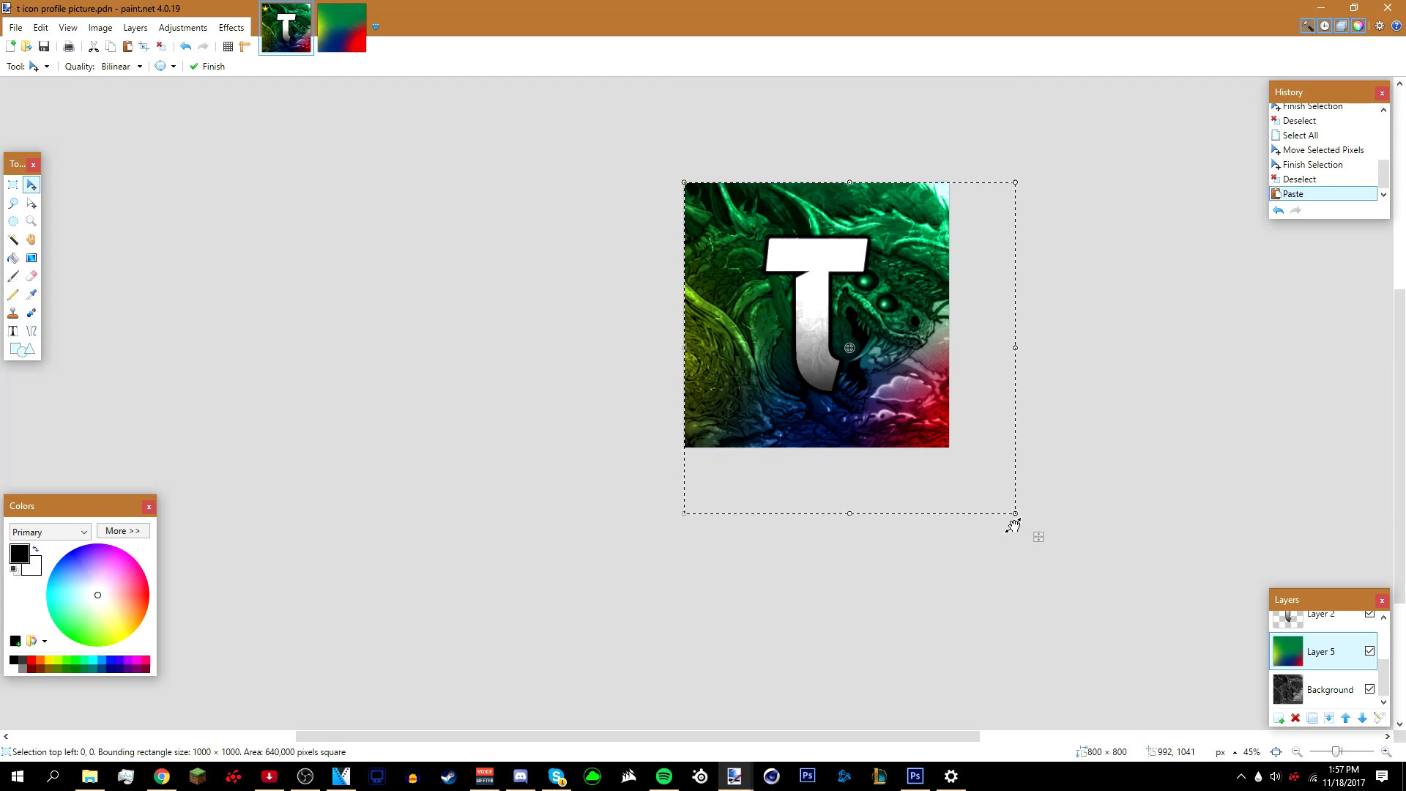
{"action": "left_click_drag", "start_coordinate": [1016, 519], "coordinate": [967, 469]}
{"action": "scroll", "coordinate": [968, 475], "scroll_direction": "up", "scroll_amount": 4}
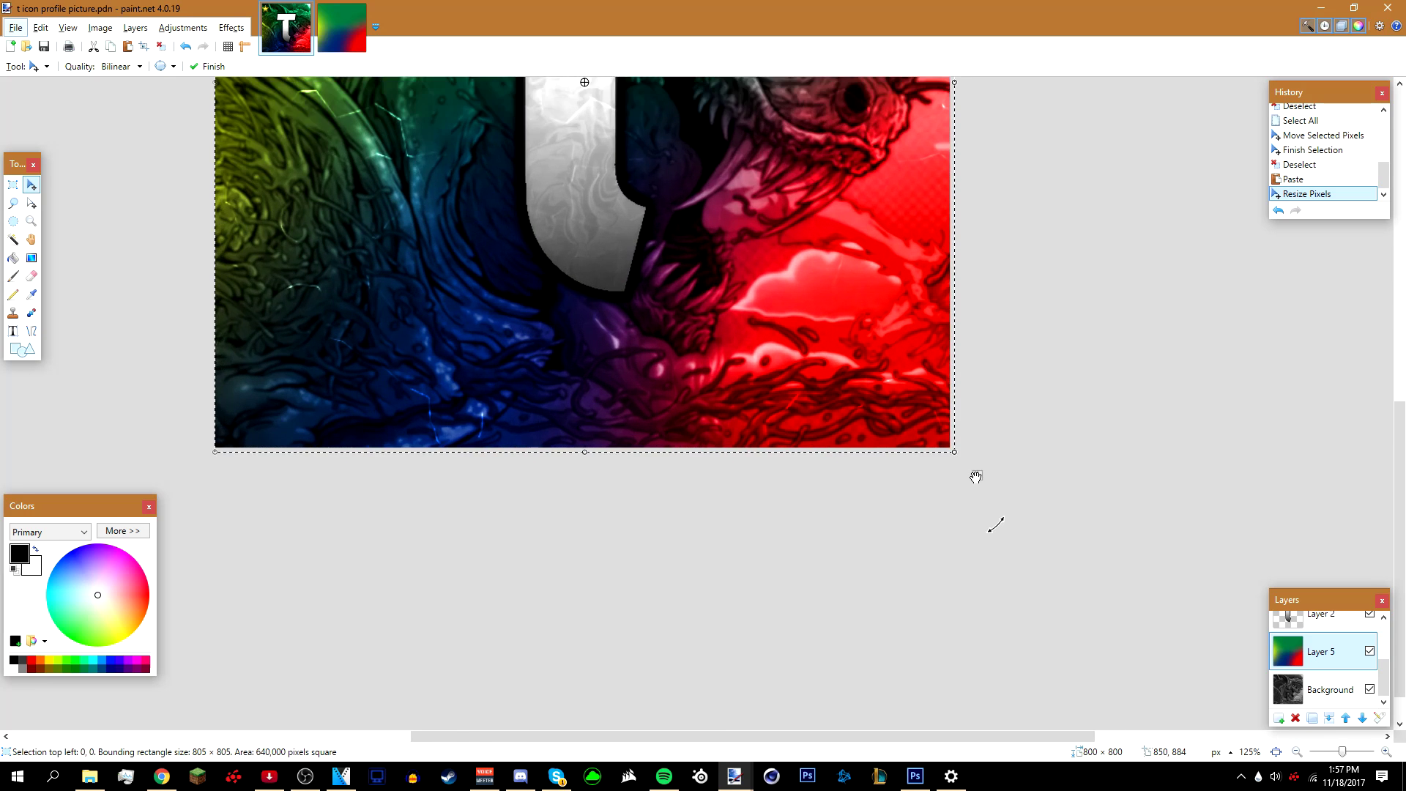
{"action": "left_click", "coordinate": [963, 458]}
{"action": "left_click_drag", "start_coordinate": [963, 459], "coordinate": [958, 453]}
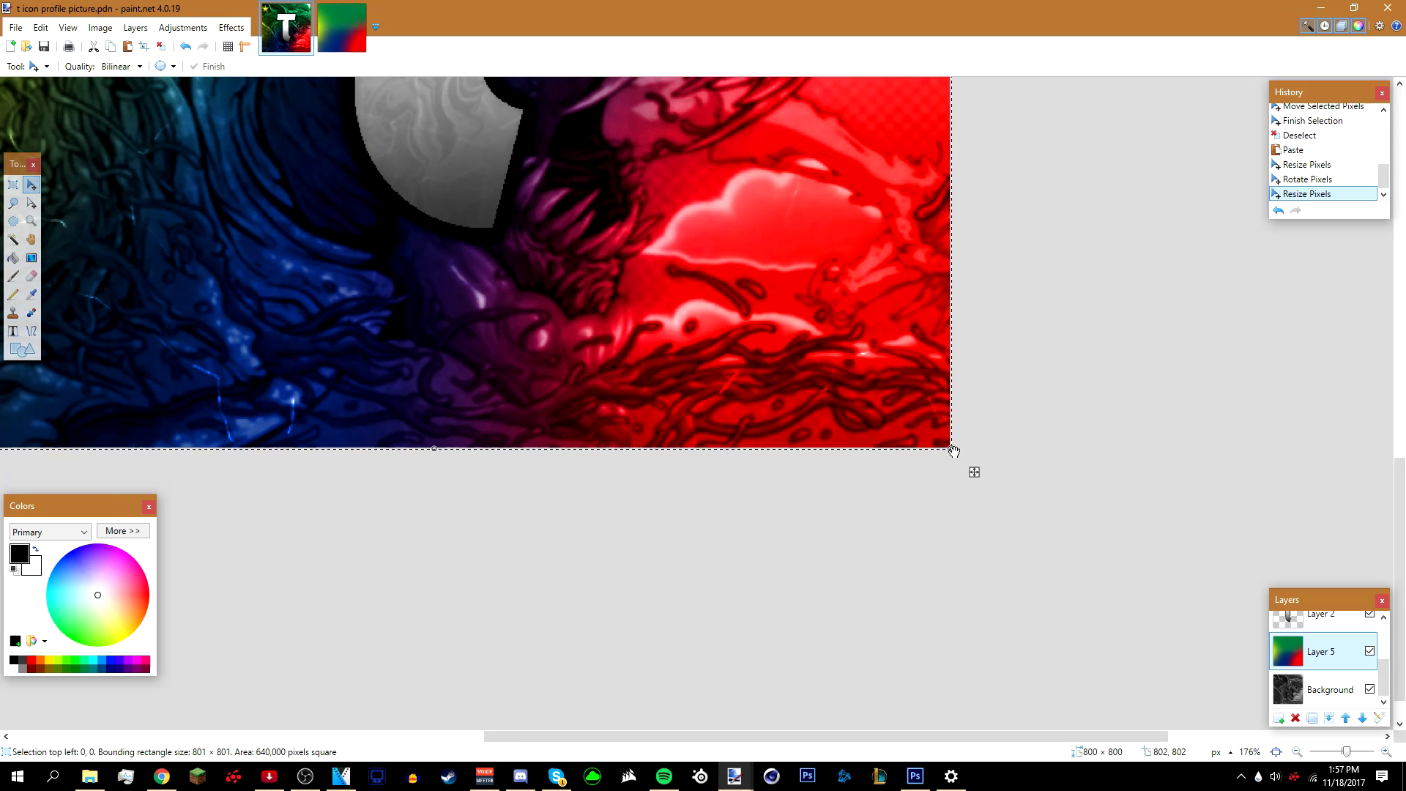
{"action": "left_click", "coordinate": [162, 47]}
{"action": "scroll", "coordinate": [690, 412], "scroll_direction": "down", "scroll_amount": 2}
{"action": "scroll", "coordinate": [663, 421], "scroll_direction": "up", "scroll_amount": 5}
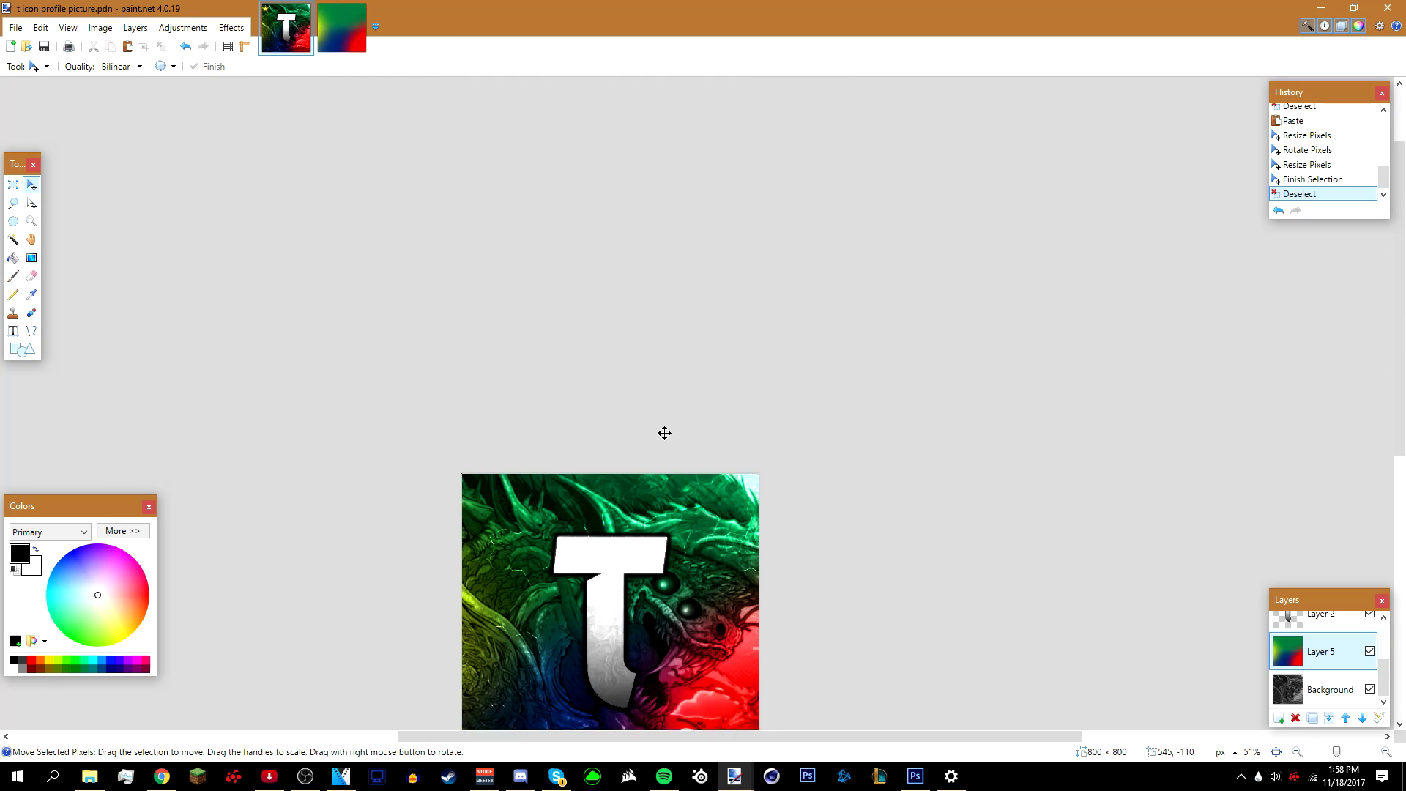
{"action": "scroll", "coordinate": [663, 428], "scroll_direction": "down", "scroll_amount": 3}
{"action": "scroll", "coordinate": [663, 424], "scroll_direction": "up", "scroll_amount": 4, "text": "ctrl"}
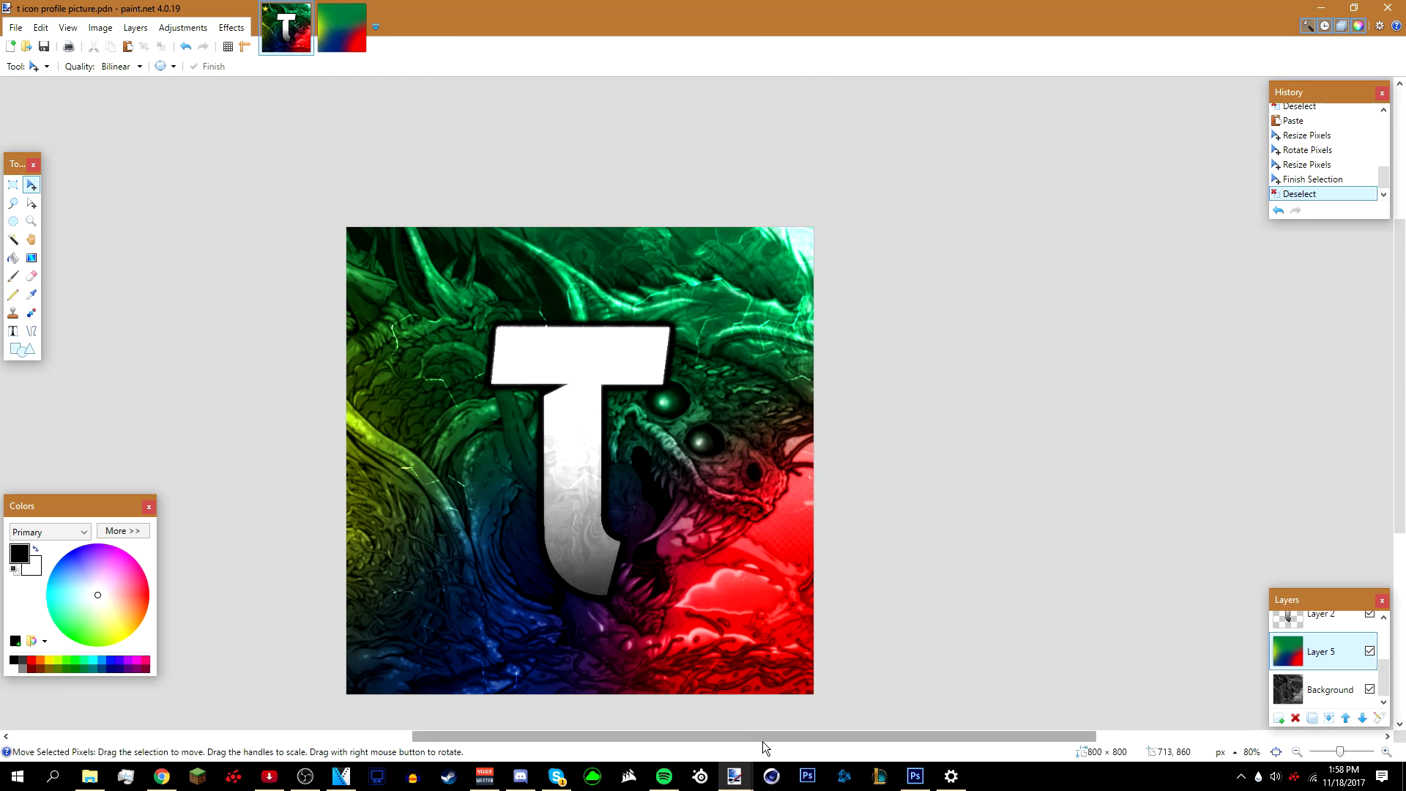
{"action": "scroll", "coordinate": [762, 741], "scroll_direction": "left", "scroll_amount": 1}
{"action": "scroll", "coordinate": [882, 627], "scroll_direction": "down", "scroll_amount": 2}
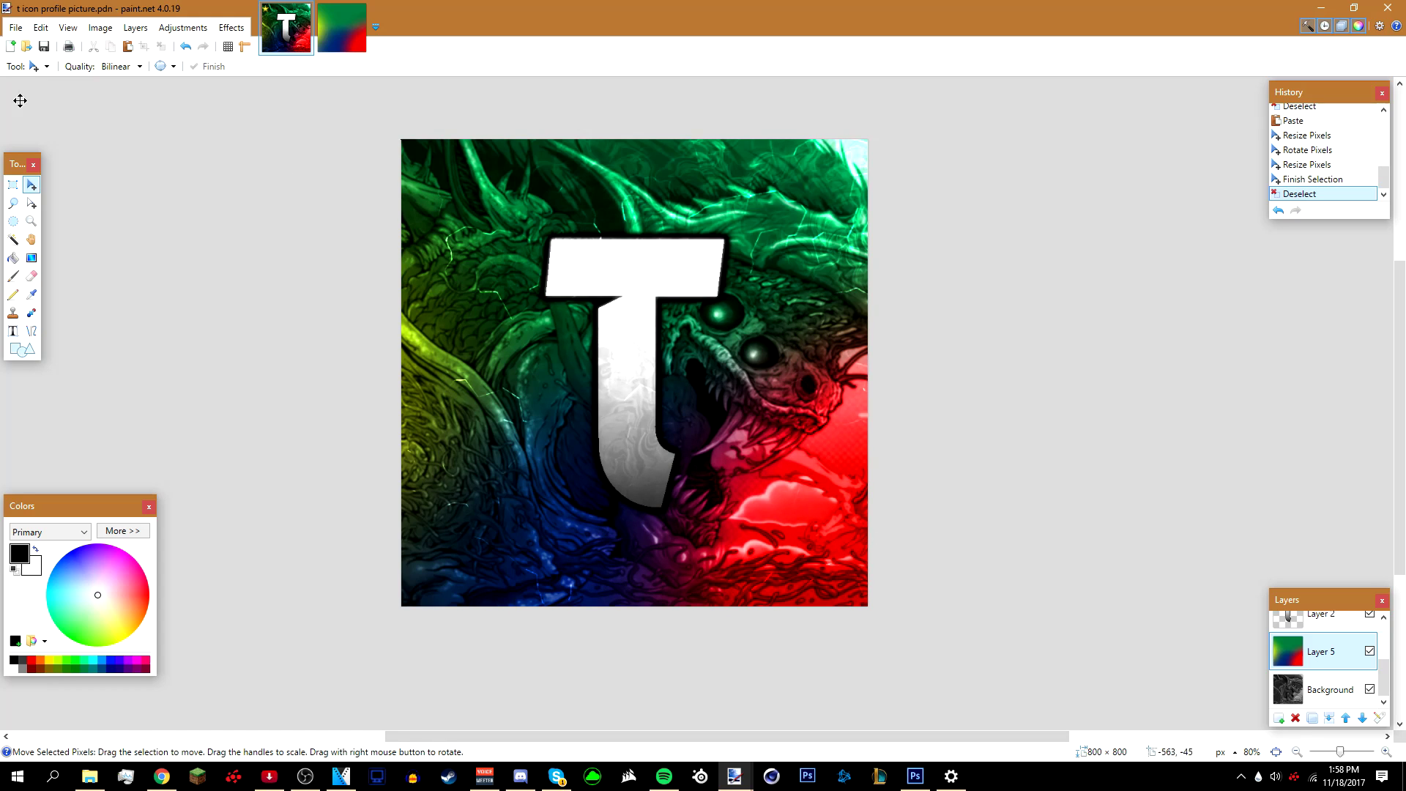
Start saving the profile picture as a new file in the Pictures folder with the PNG (*.png) file type
{"action": "left_click", "coordinate": [16, 29]}
{"action": "left_click", "coordinate": [85, 146]}
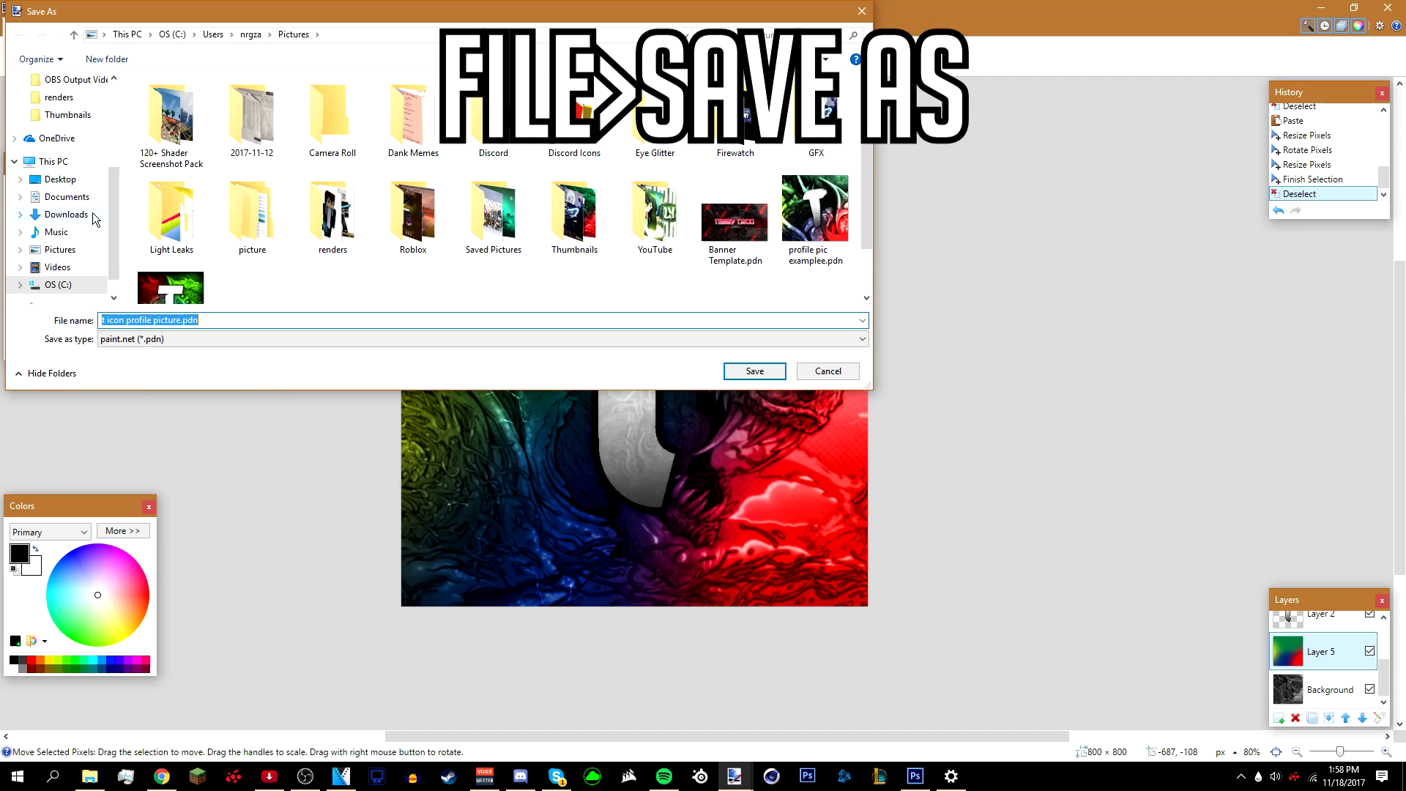
{"action": "left_click", "coordinate": [222, 340]}
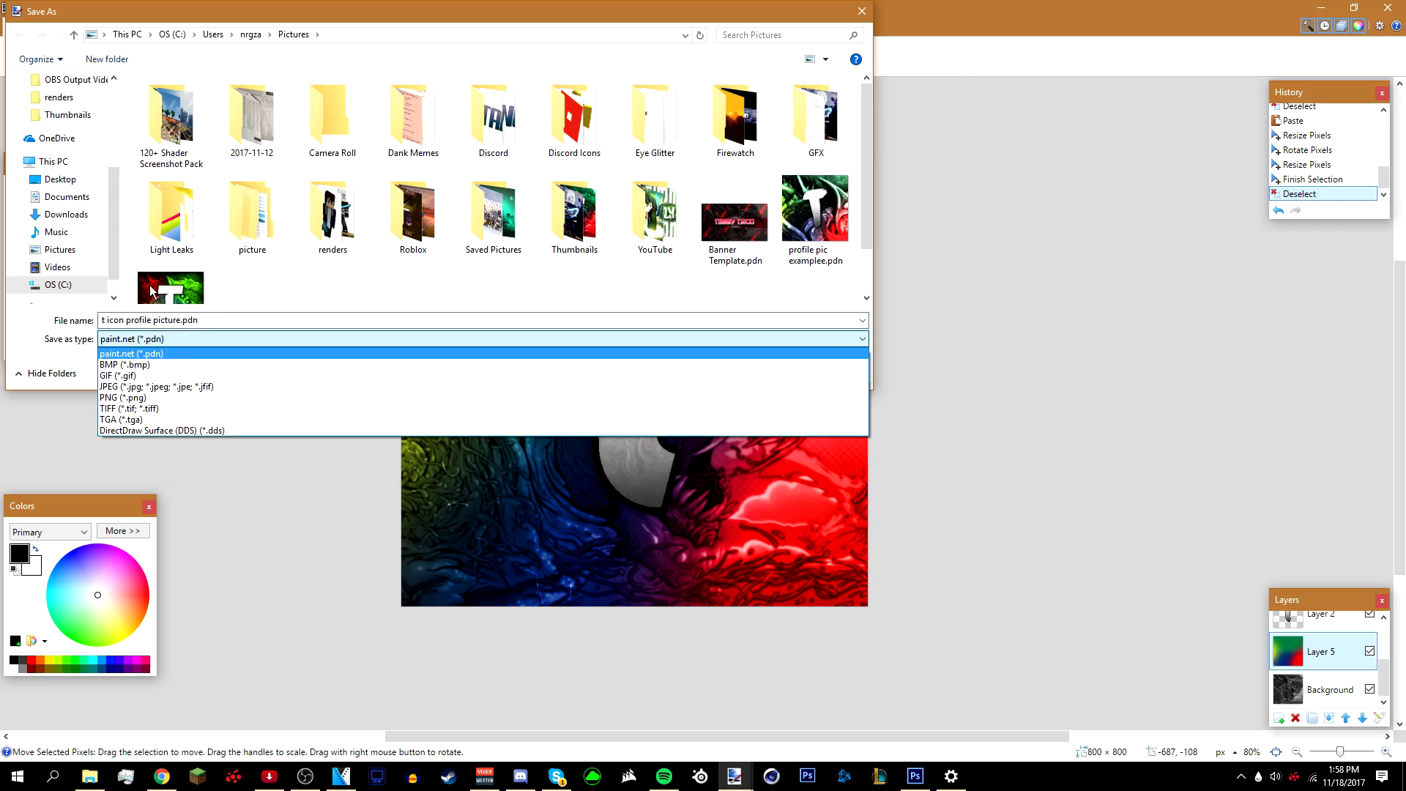
{"action": "left_click", "coordinate": [141, 341]}
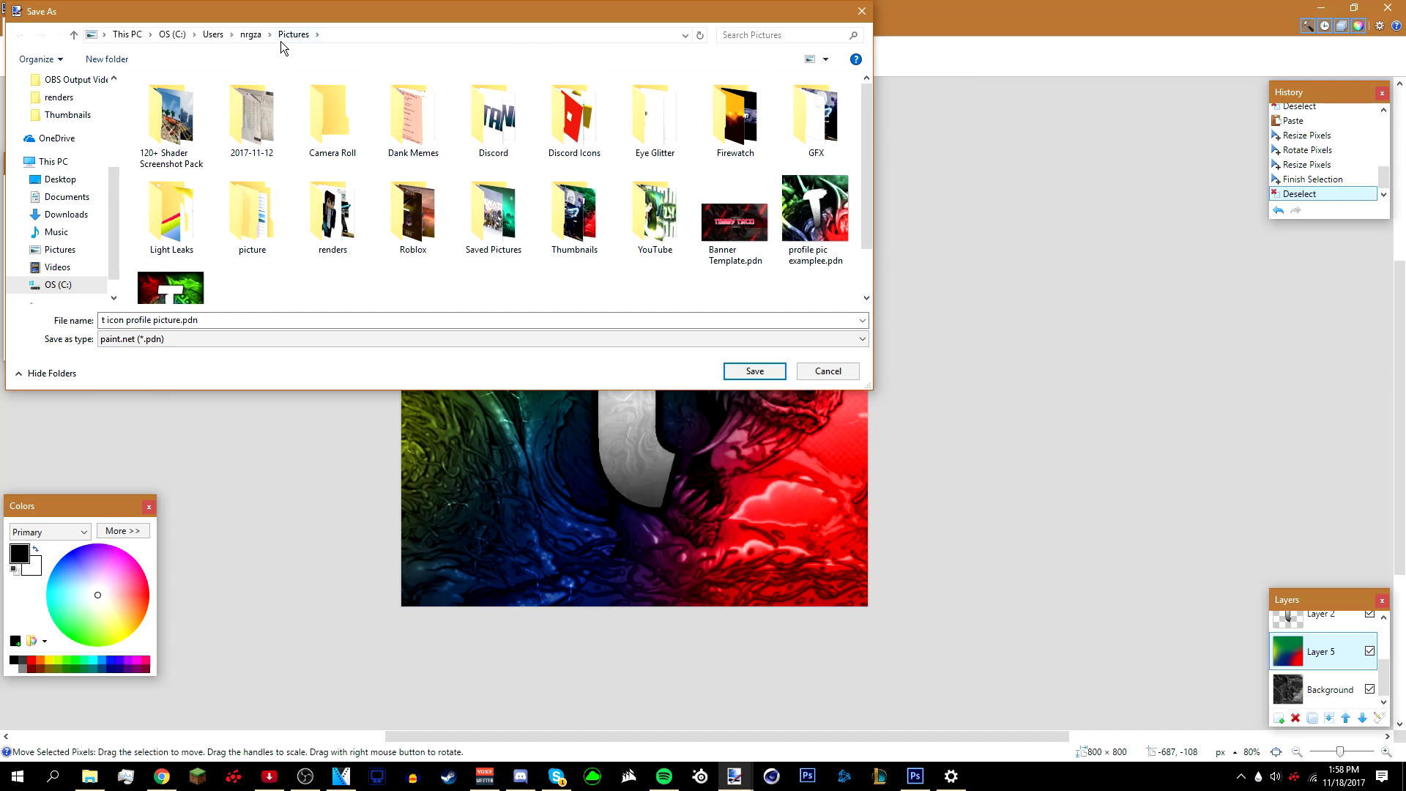
{"action": "left_click", "coordinate": [129, 344]}
{"action": "left_click", "coordinate": [144, 398]}
{"action": "left_click", "coordinate": [150, 343]}
{"action": "left_click", "coordinate": [149, 397]}
{"action": "left_click", "coordinate": [173, 341]}
{"action": "left_click", "coordinate": [175, 396]}
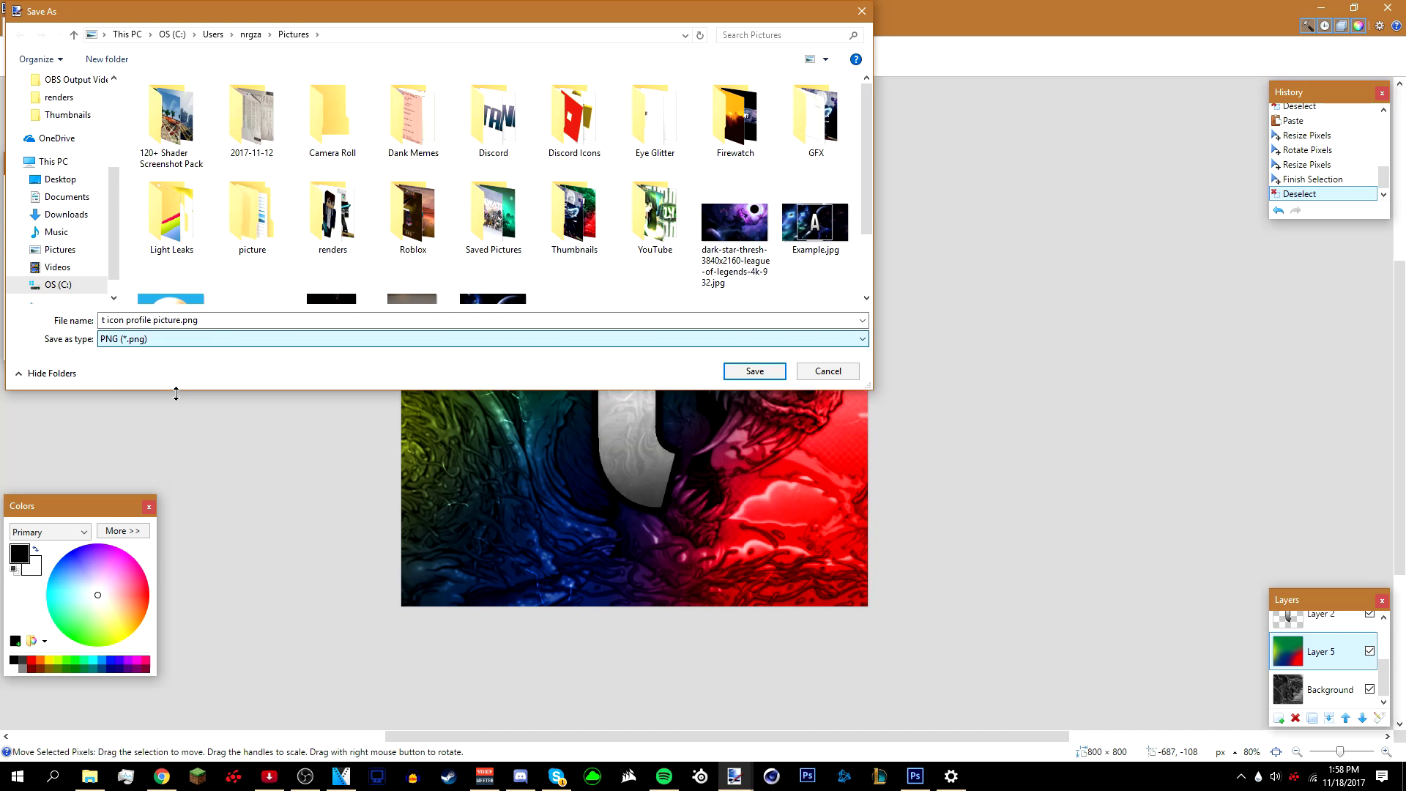
Name the PNG file "timmy taco profile picture yay"
{"action": "triple_click", "coordinate": [219, 320]}
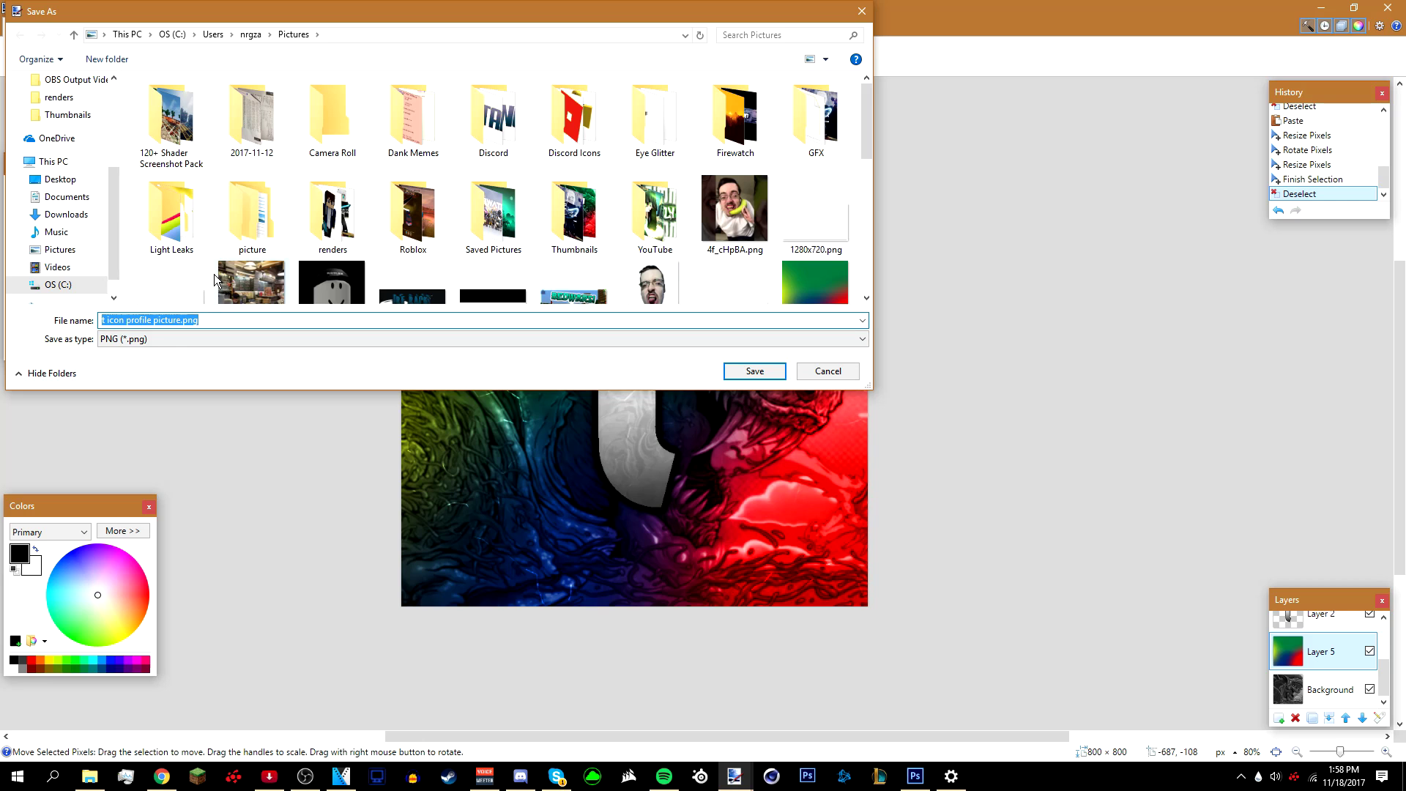
{"action": "type", "text": "ti"}
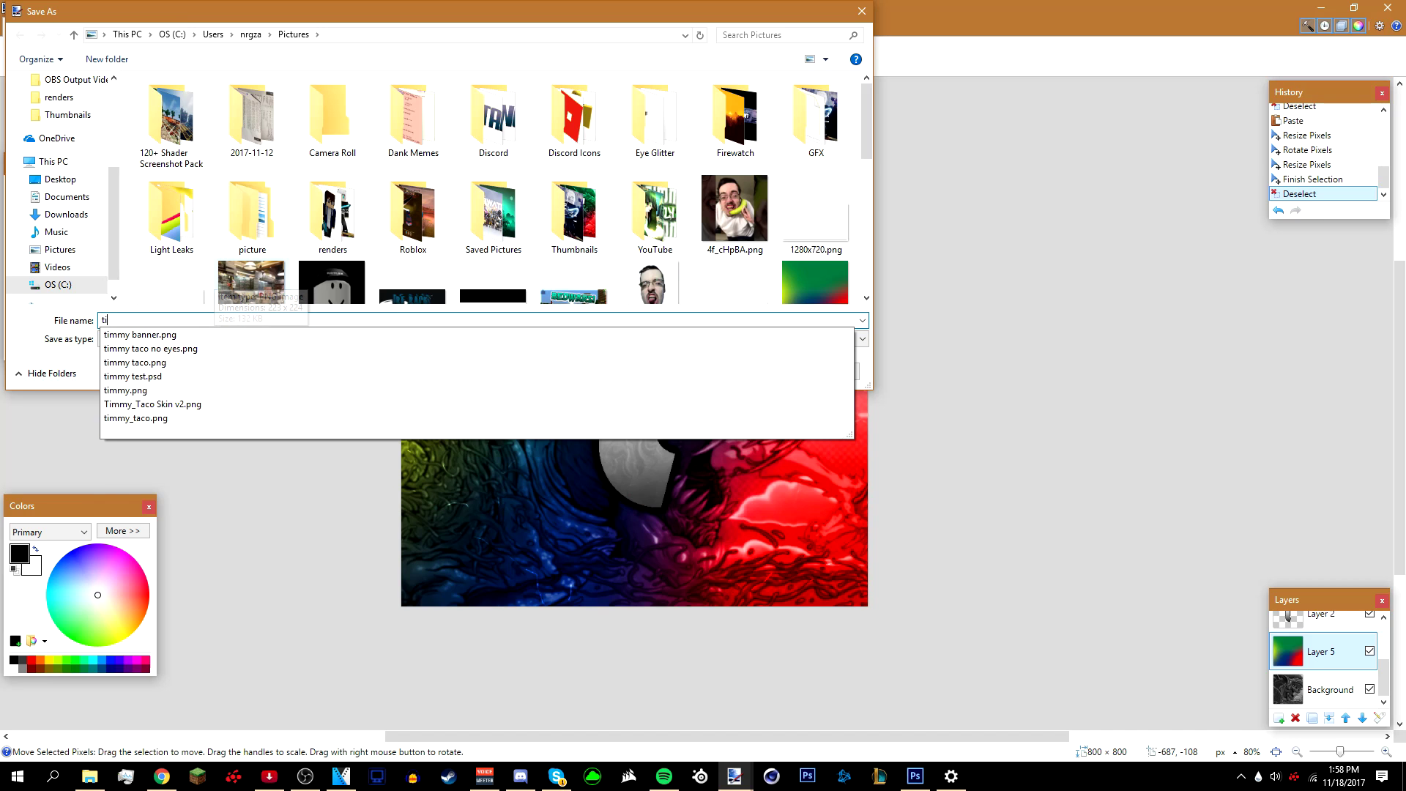
{"action": "type", "text": "mmy taco profile picture"}
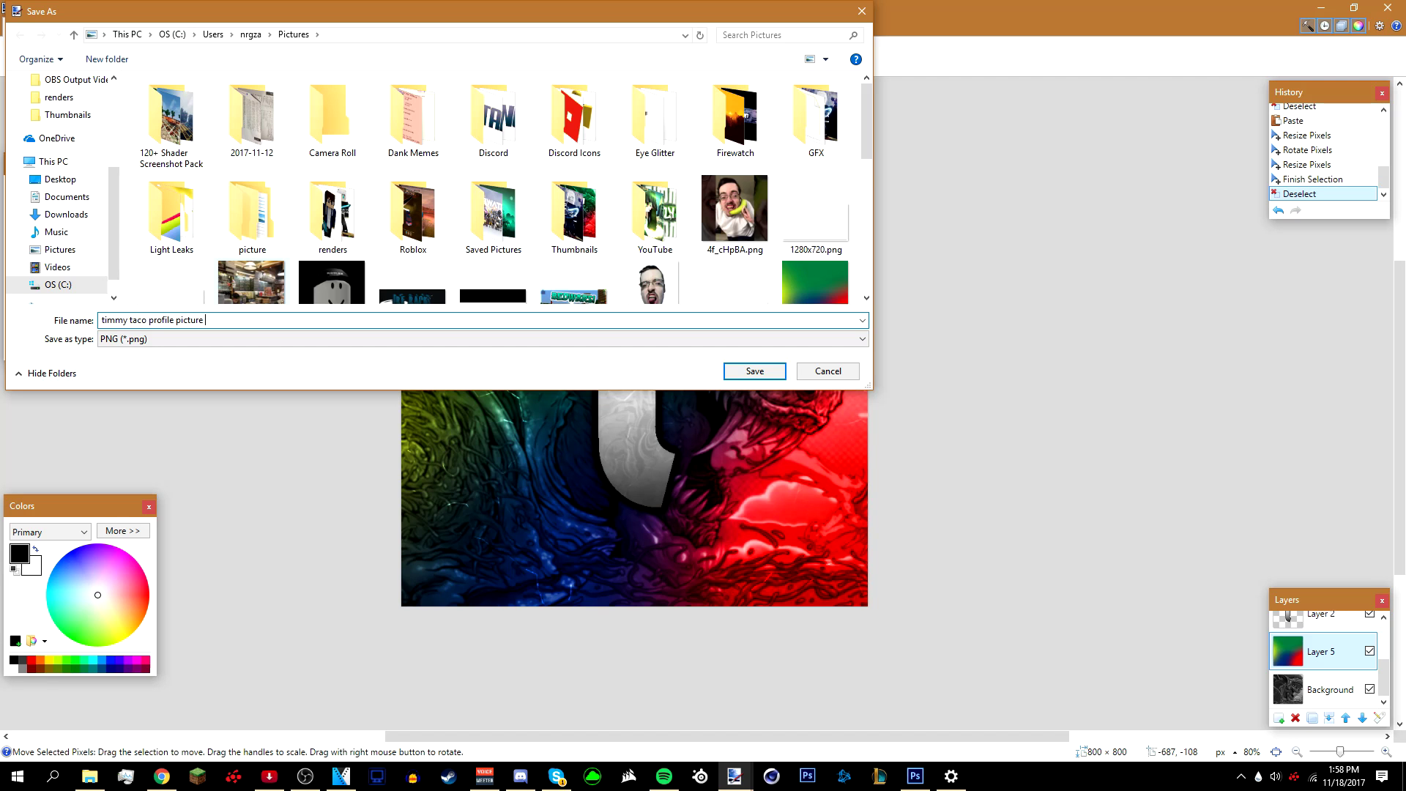
Save the PNG with auto-detected bit depth, flattening the image, and undo the flattening to restore the layers
{"action": "left_click", "coordinate": [754, 371]}
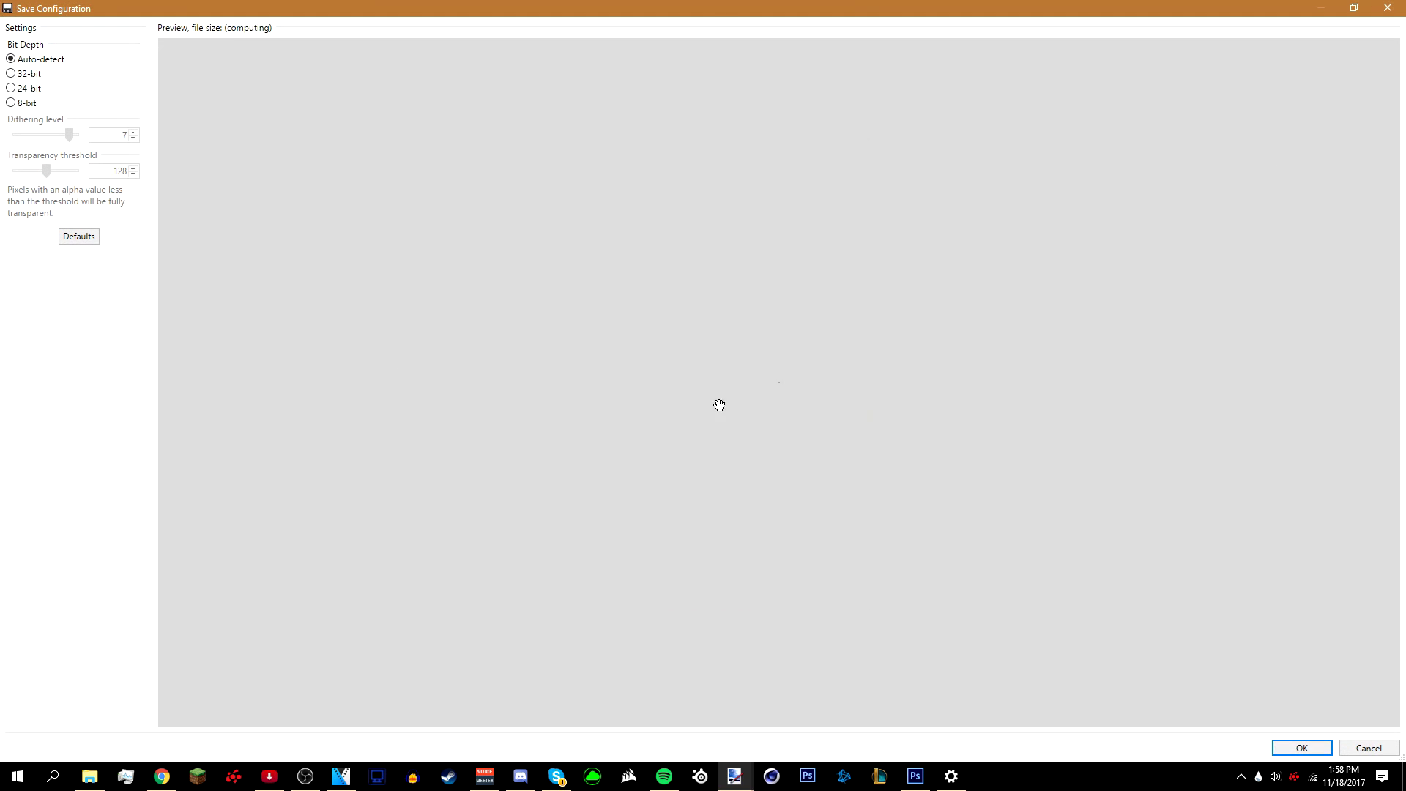
{"action": "left_click", "coordinate": [1300, 747]}
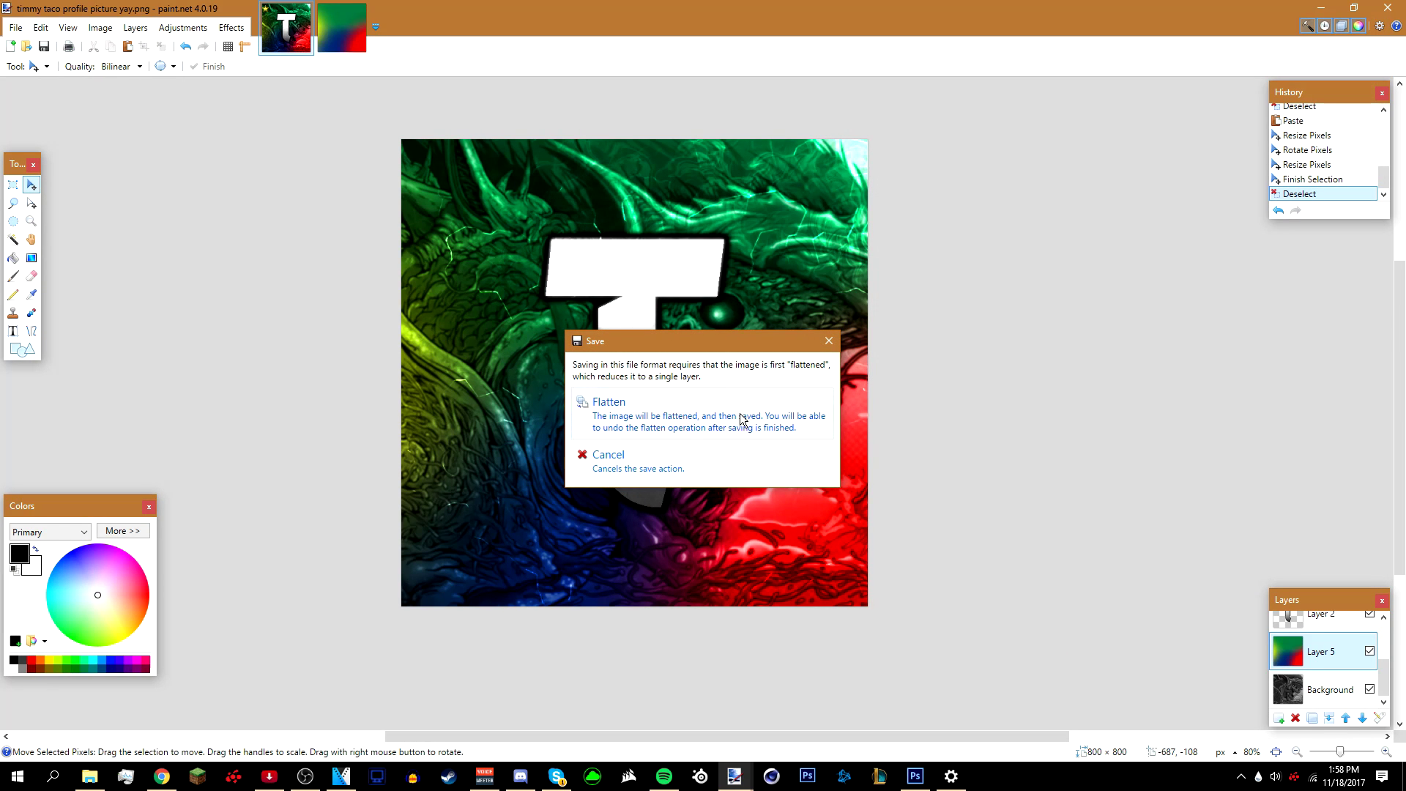
{"action": "left_click", "coordinate": [705, 406]}
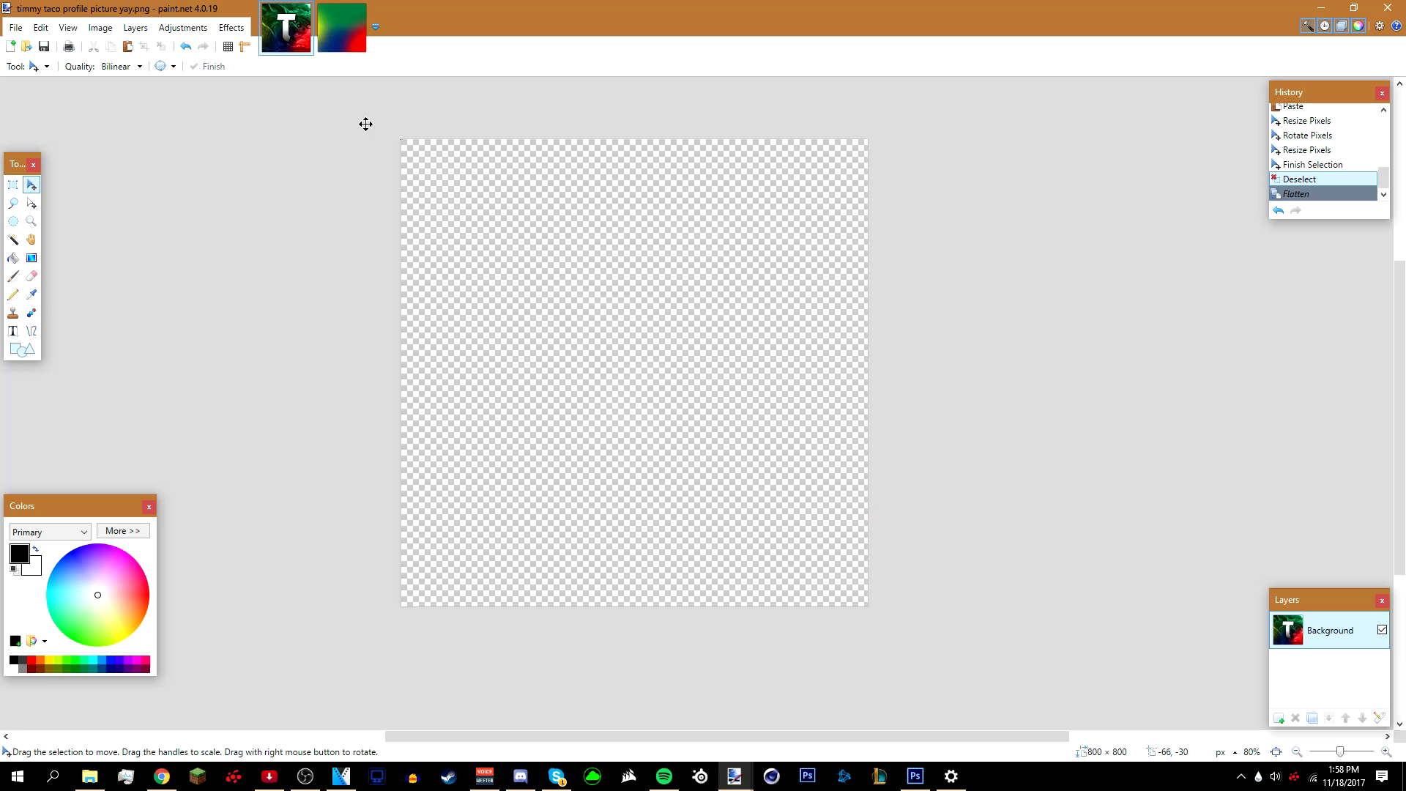
{"action": "scroll", "coordinate": [1318, 659], "scroll_direction": "up", "scroll_amount": 3}
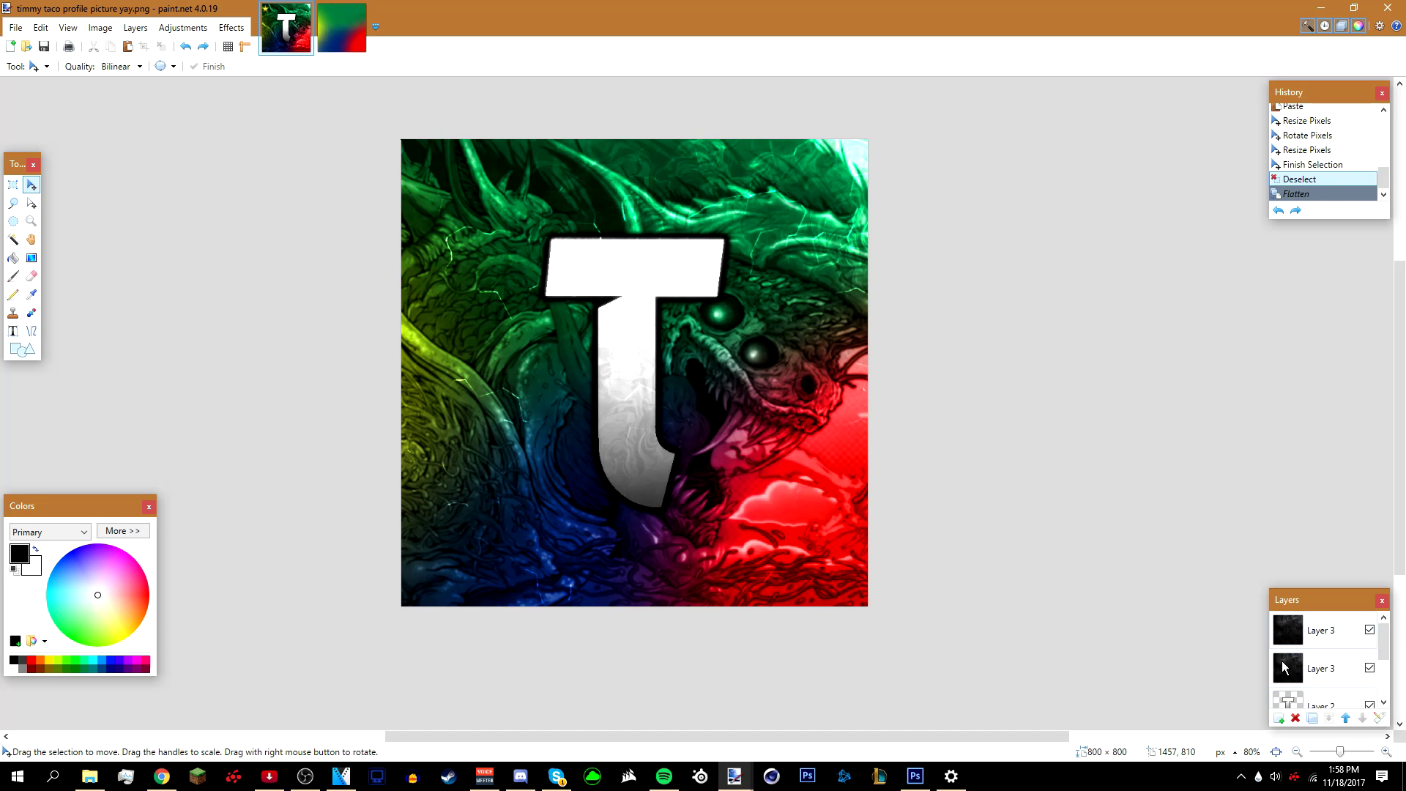